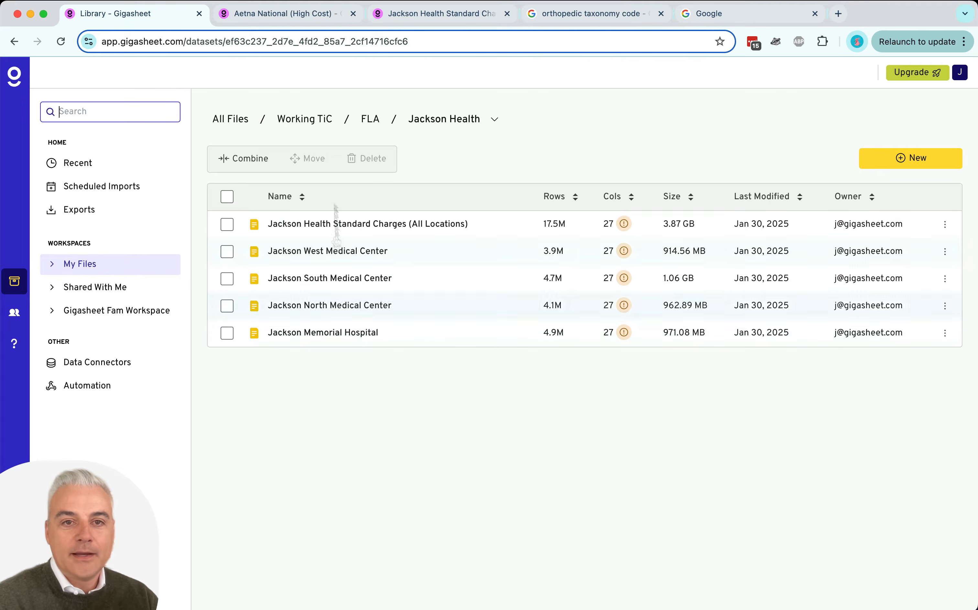
Step: Open the Aetna National (High Cost) sheet, group its rows by description and look through the resulting procedure groups
click(303, 17)
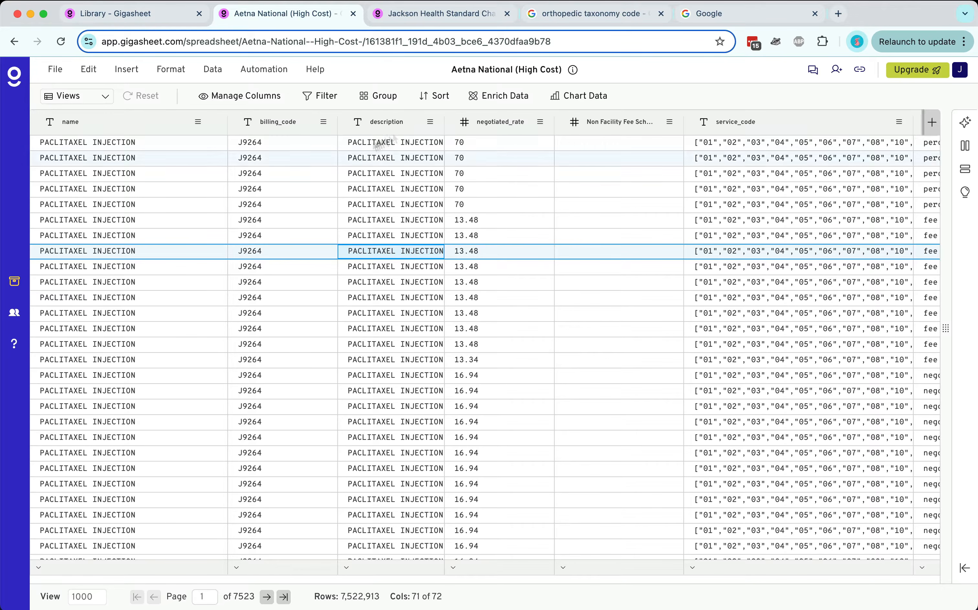
click(430, 122)
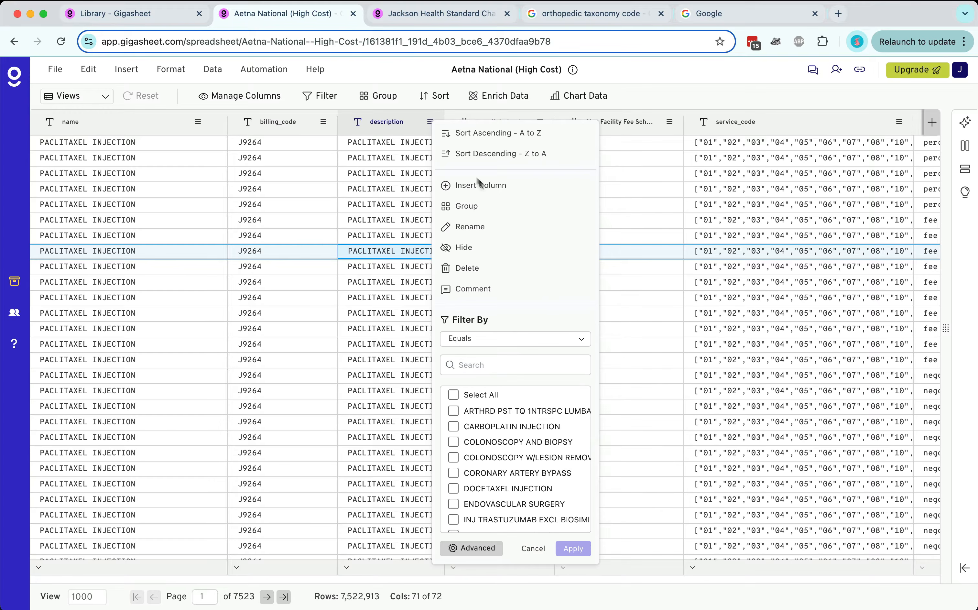
click(486, 207)
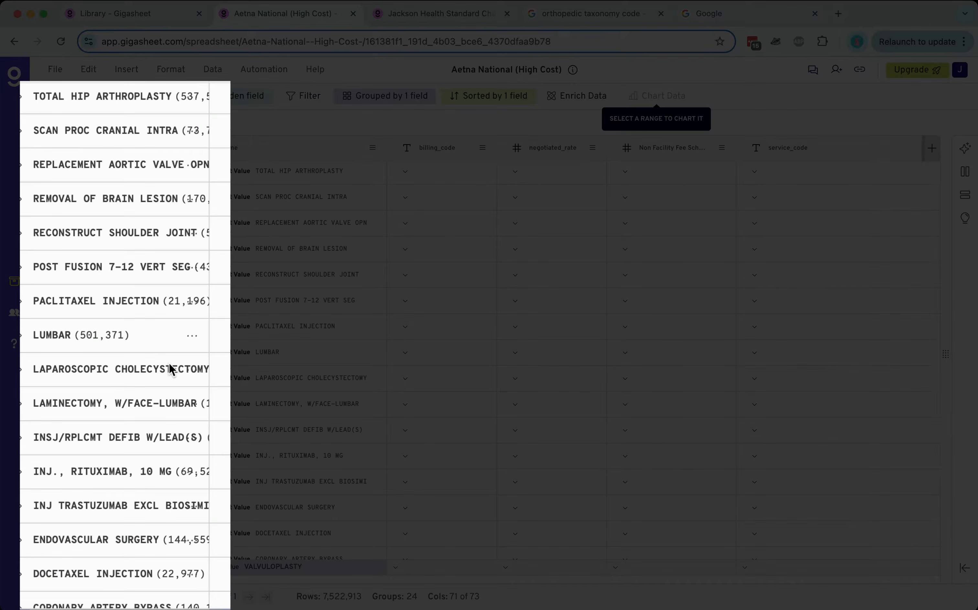
scroll(169, 364, down, 5)
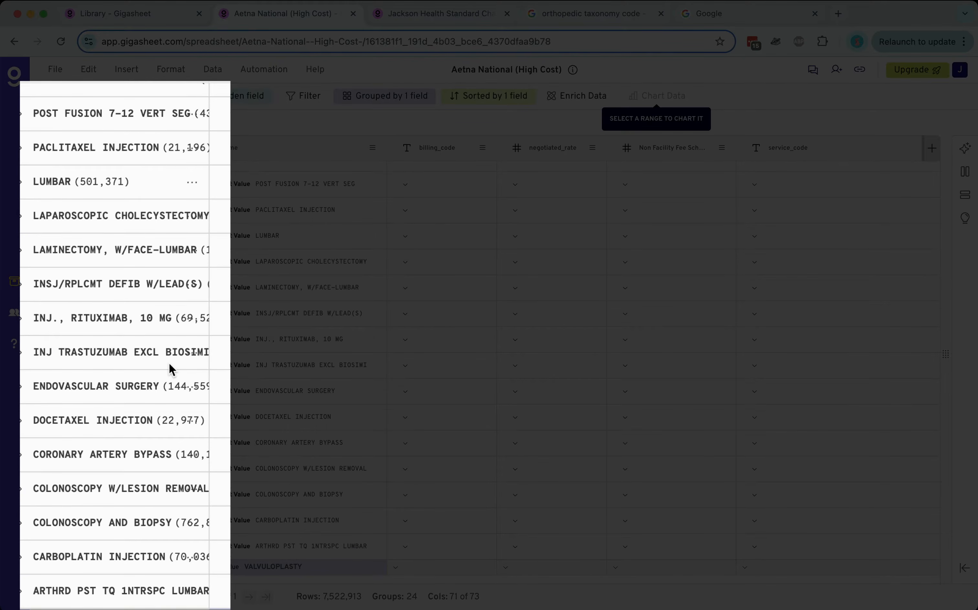
scroll(195, 232, up, 1)
scroll(196, 232, up, 8)
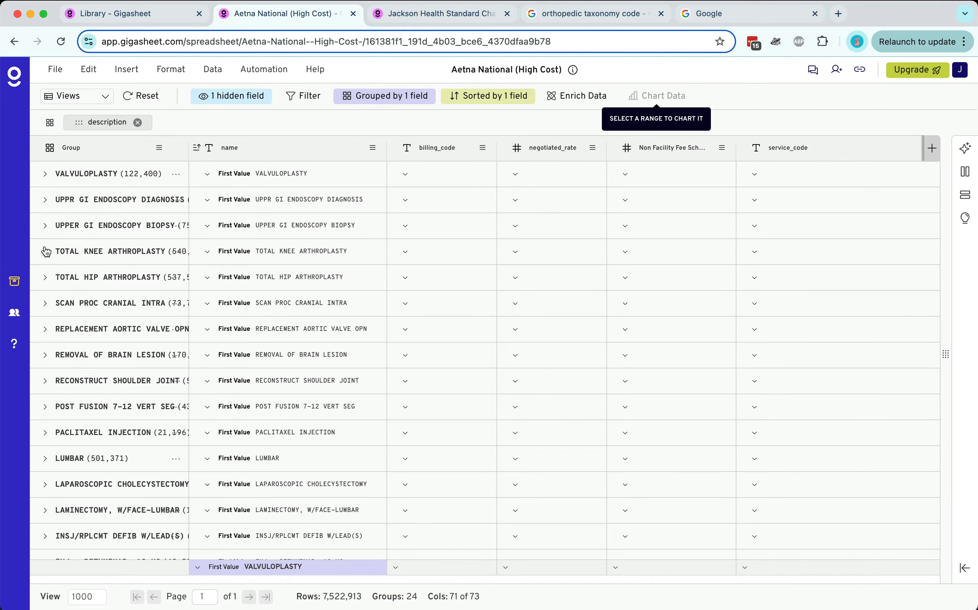
Step: Filter the rows to billing code 27447 from the TOTAL KNEE ARTHROPLASTY group and remove the description grouping
click(44, 251)
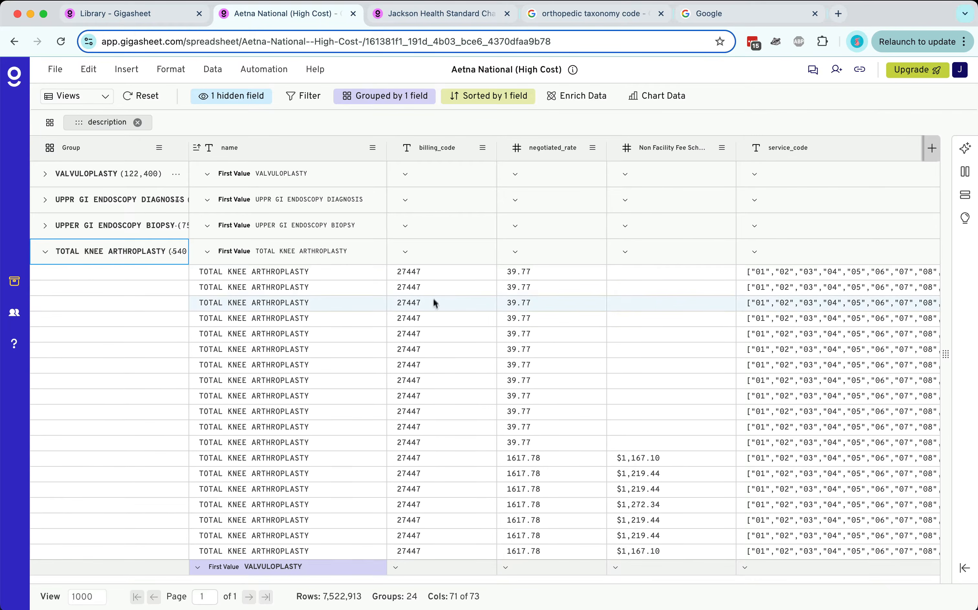
click(440, 277)
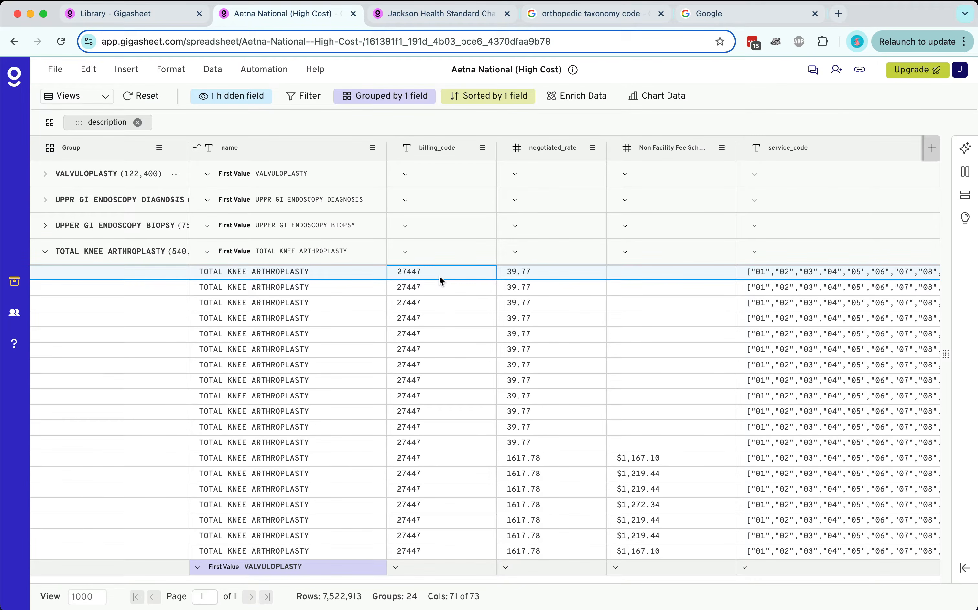
right_click(440, 276)
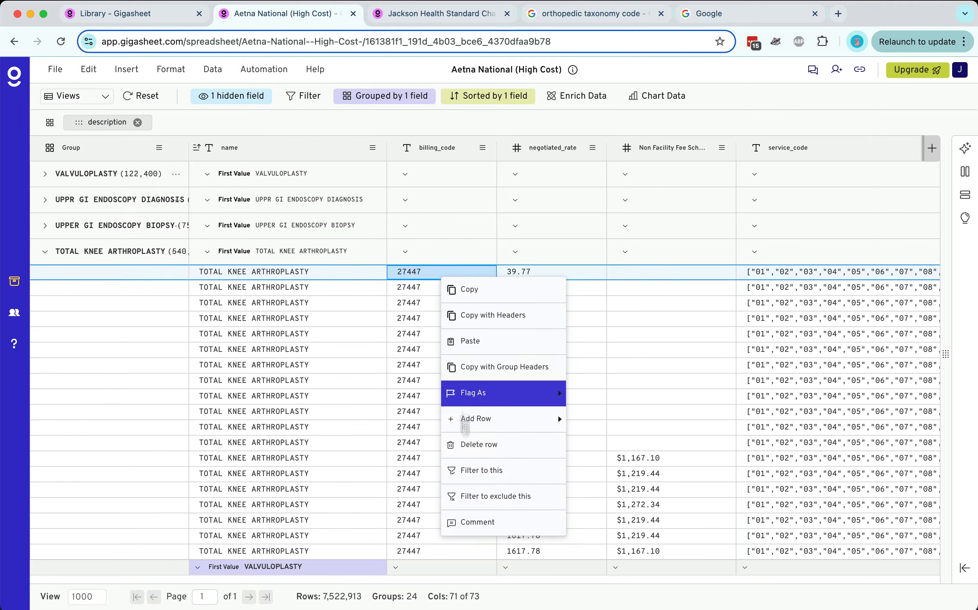
click(467, 479)
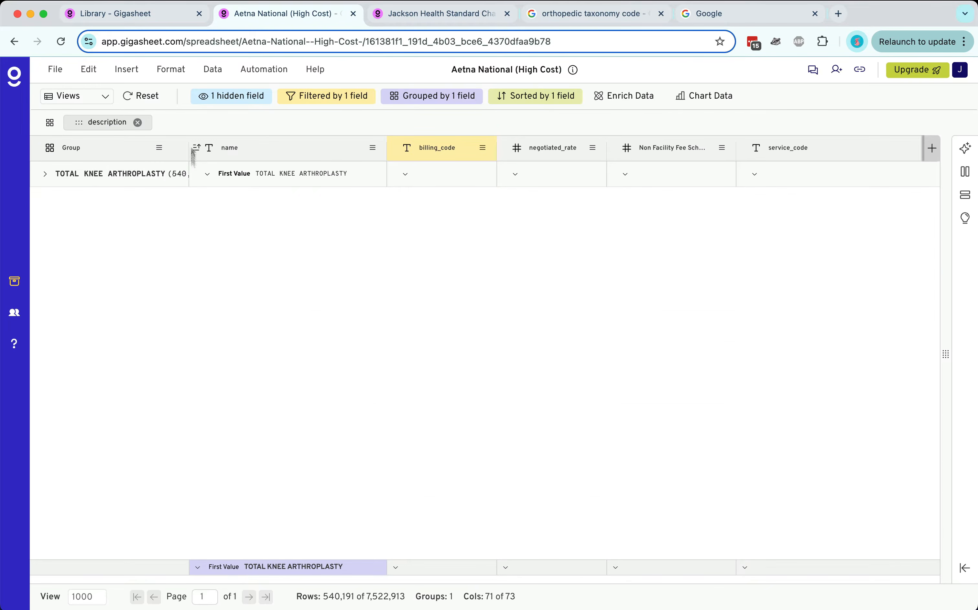
click(137, 122)
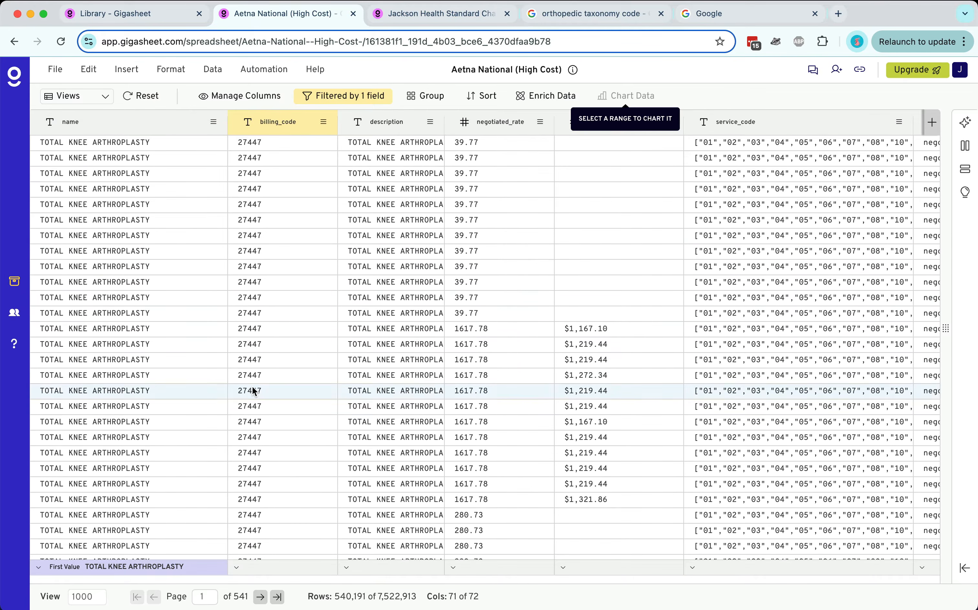
click(317, 380)
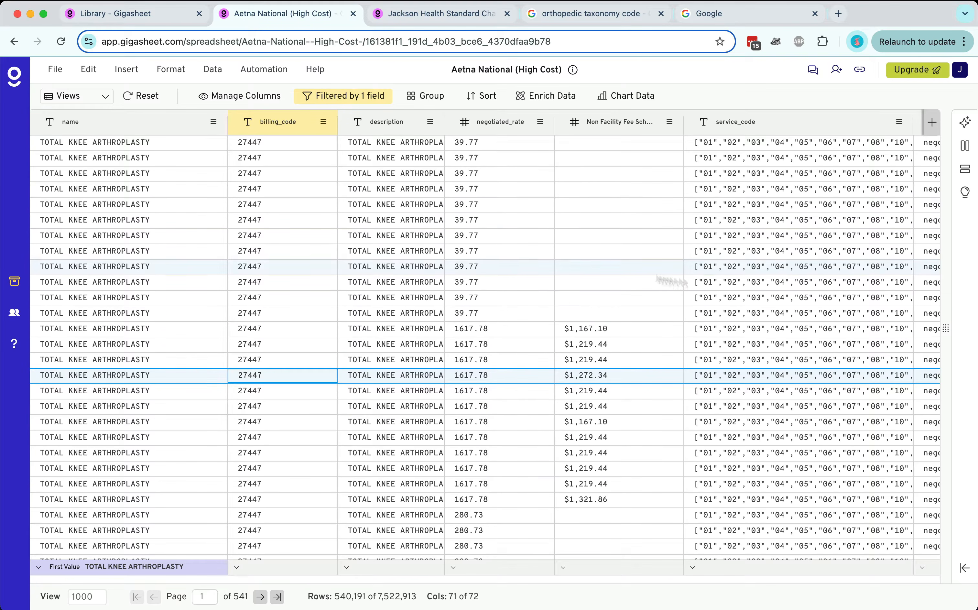
Step: Move the billing_code_modifier column directly after negotiated_rate in the column order
click(965, 146)
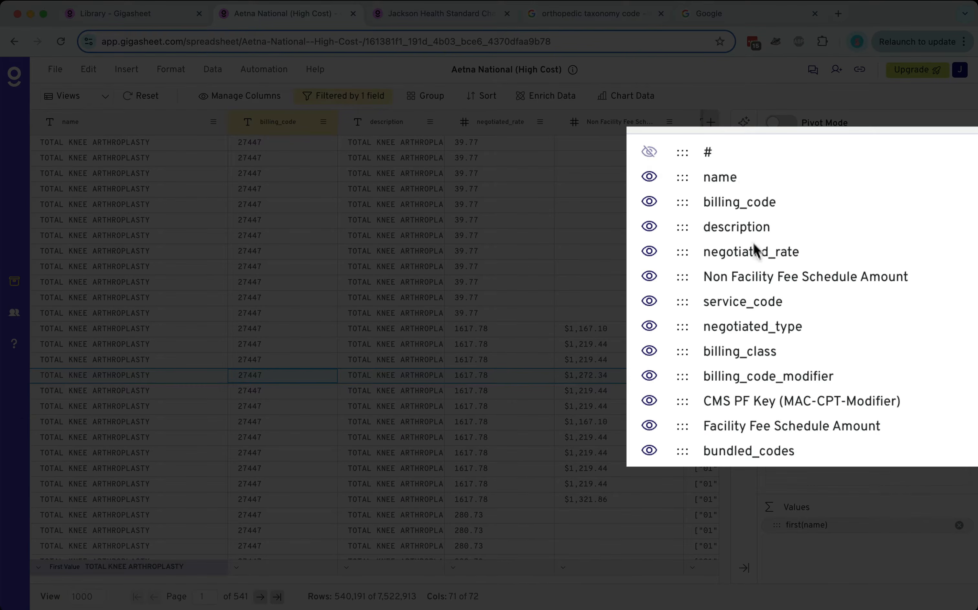
scroll(743, 326, down, 2)
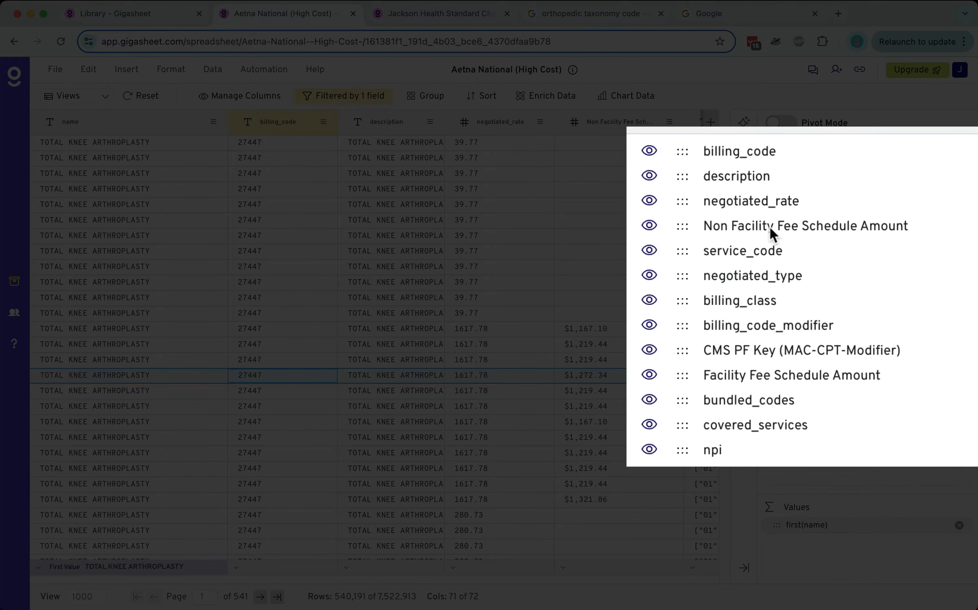
scroll(618, 284, right, 1)
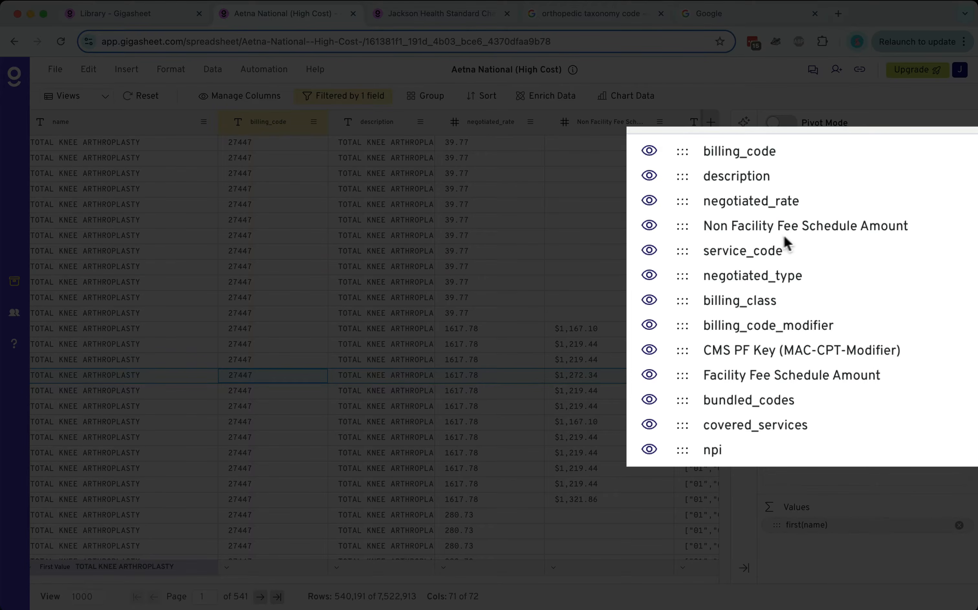
scroll(689, 286, right, 10)
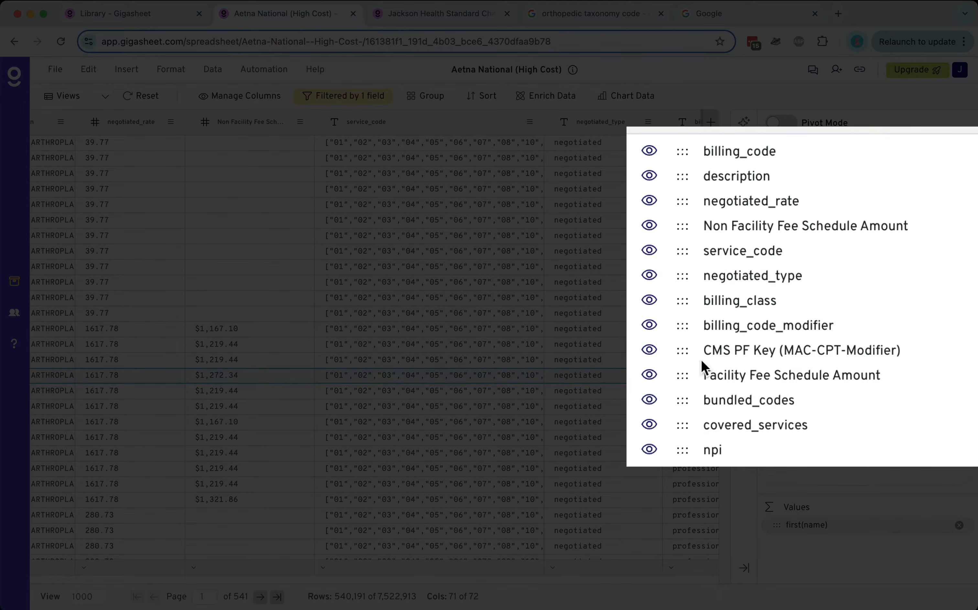
drag(681, 327, 803, 251)
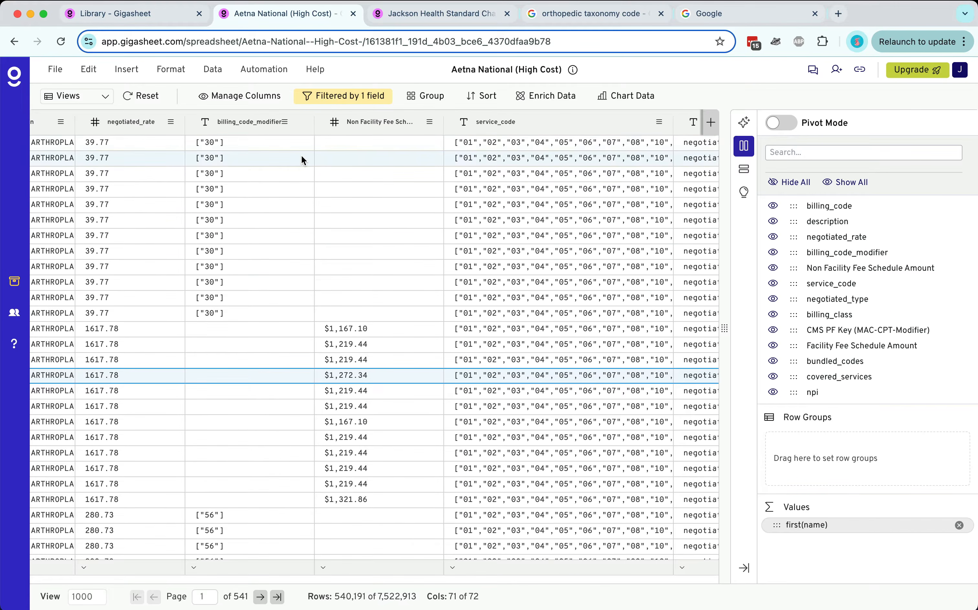
Step: Filter out the rows whose billing_code_modifier is ["30"]
drag(140, 316, 155, 159)
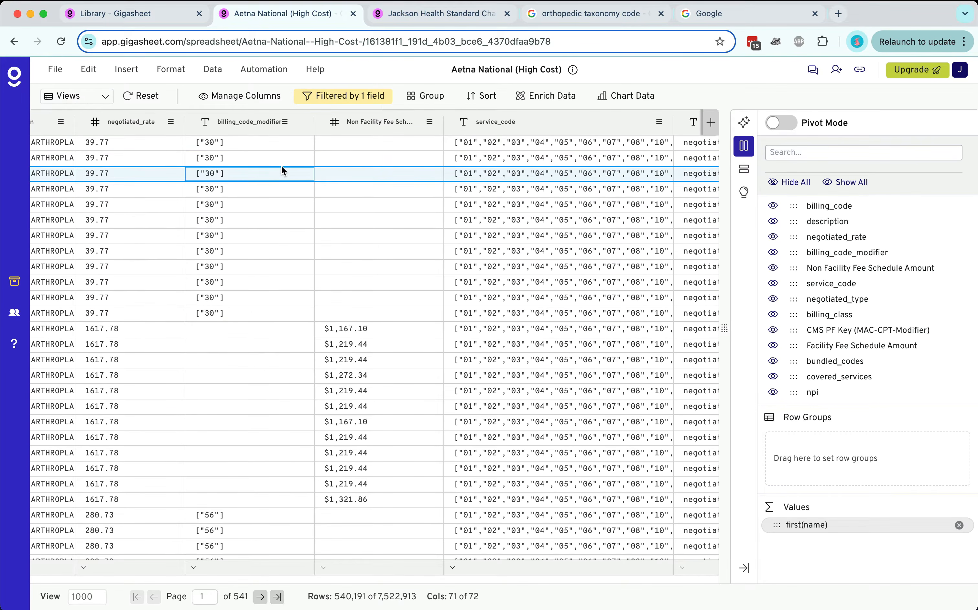
drag(269, 147, 238, 309)
click(239, 310)
right_click(239, 310)
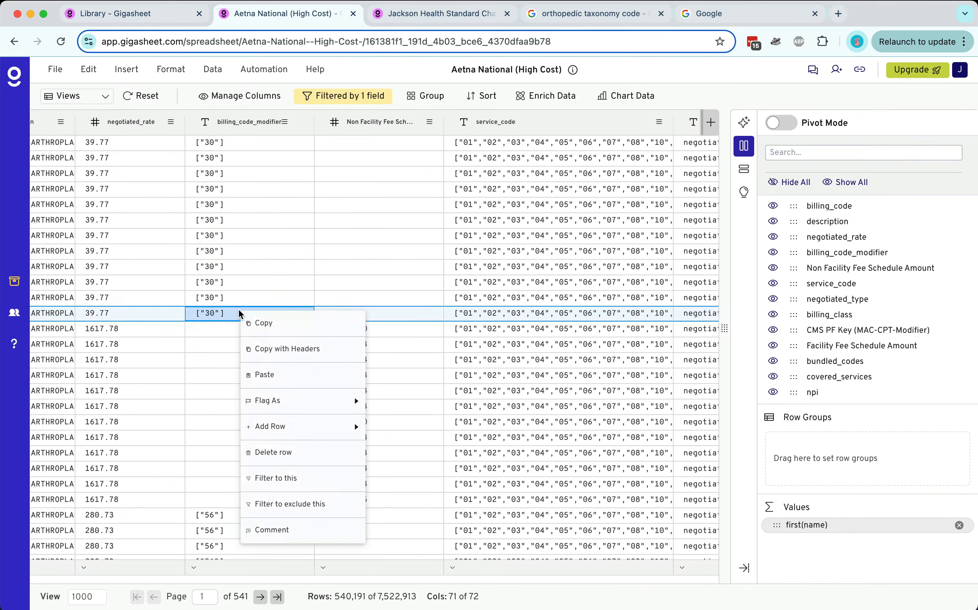
click(272, 501)
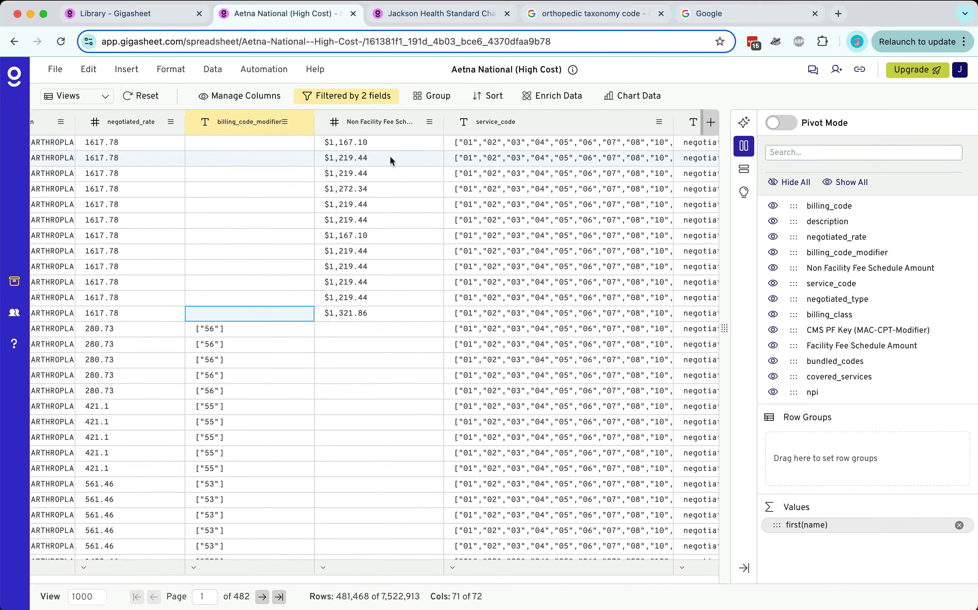
Step: Examine the Non Facility Fee Schedule Amount values beside the negotiated rates and review the active filter rules without changing them
drag(386, 144, 359, 313)
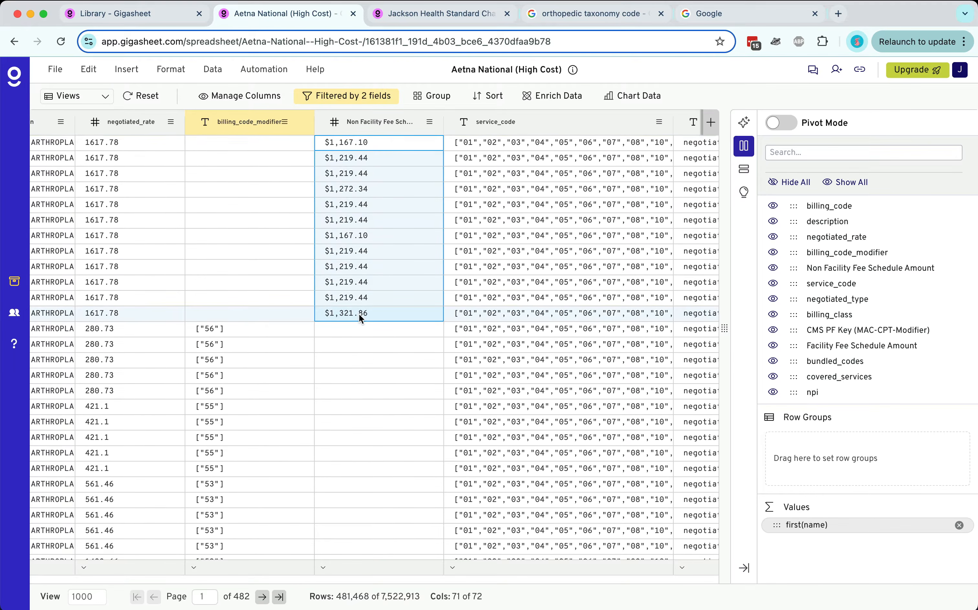
click(290, 315)
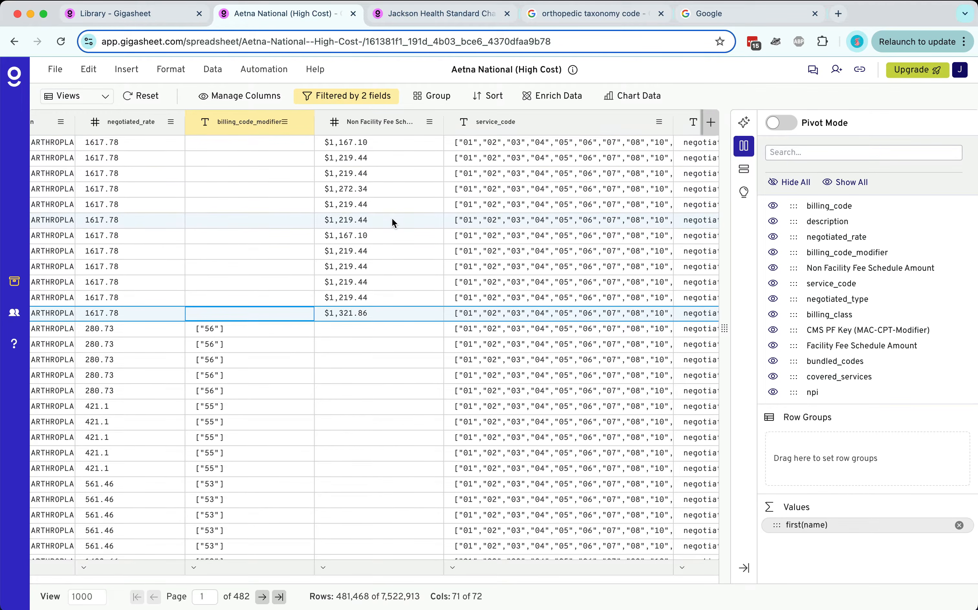
click(338, 96)
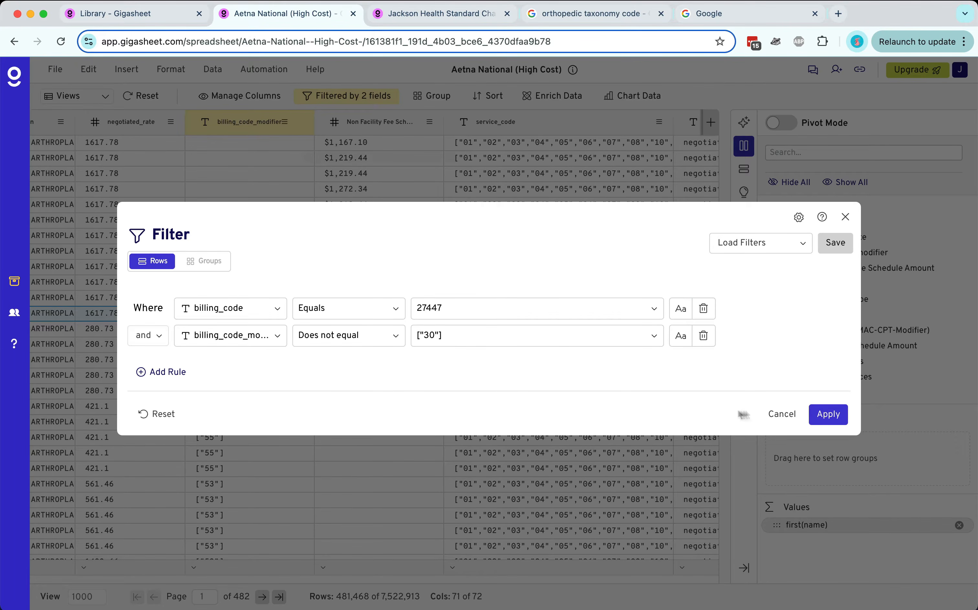
click(778, 414)
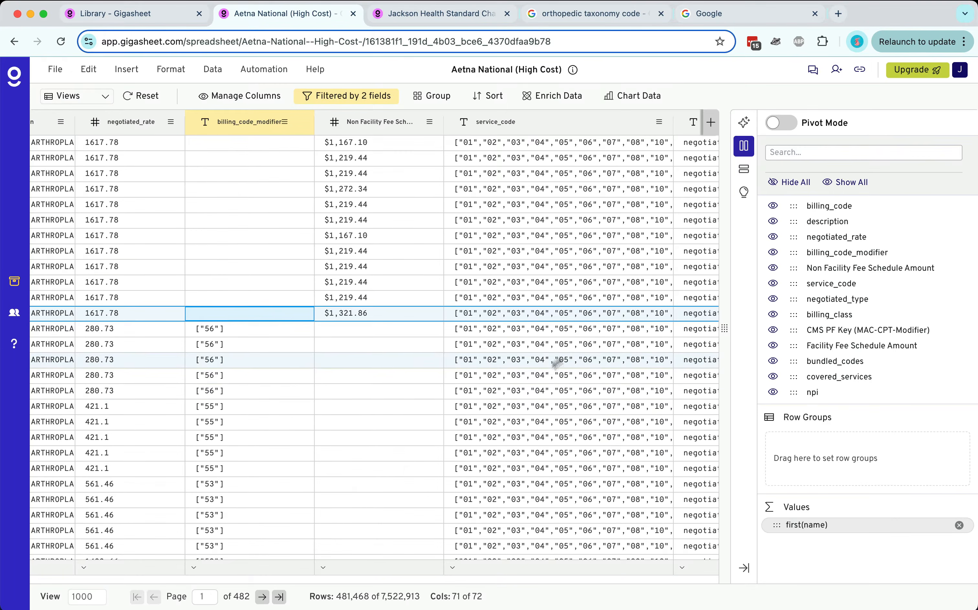
Step: Look through the sheet's column list for the provider name, mailing address and practice location fields
scroll(811, 315, down, 5)
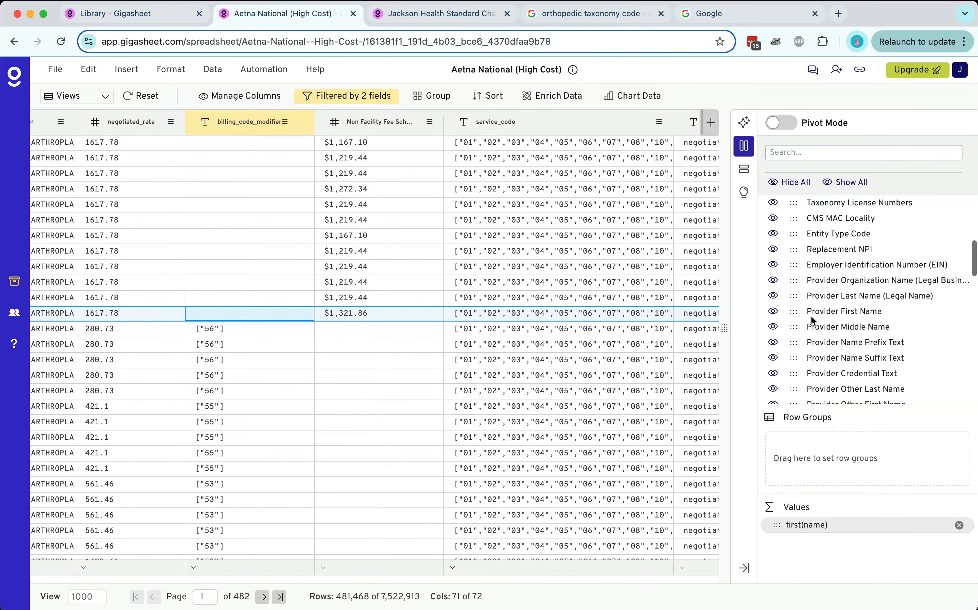
scroll(812, 317, down, 3)
scroll(811, 316, down, 3)
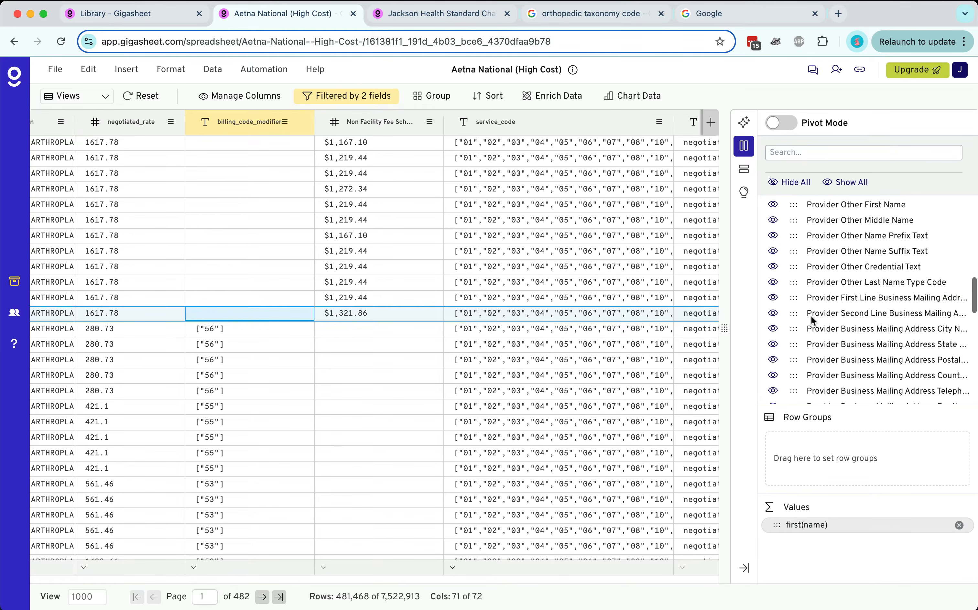
scroll(815, 364, down, 2)
scroll(815, 363, down, 5)
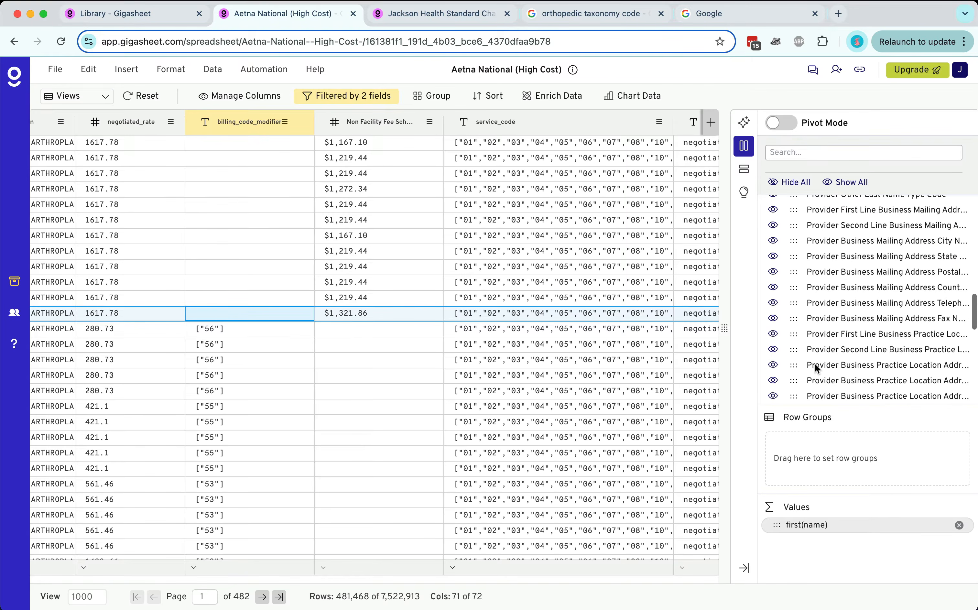
scroll(815, 364, down, 5)
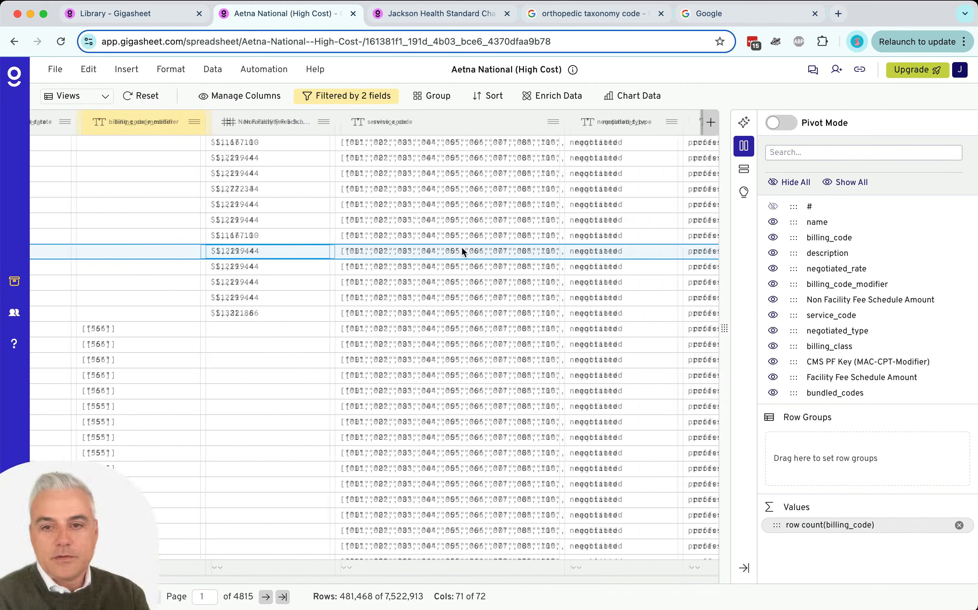
Step: Examine the billing class, NPI, taxonomy, provider name and business address columns across the filtered rows
scroll(463, 252, right, 10)
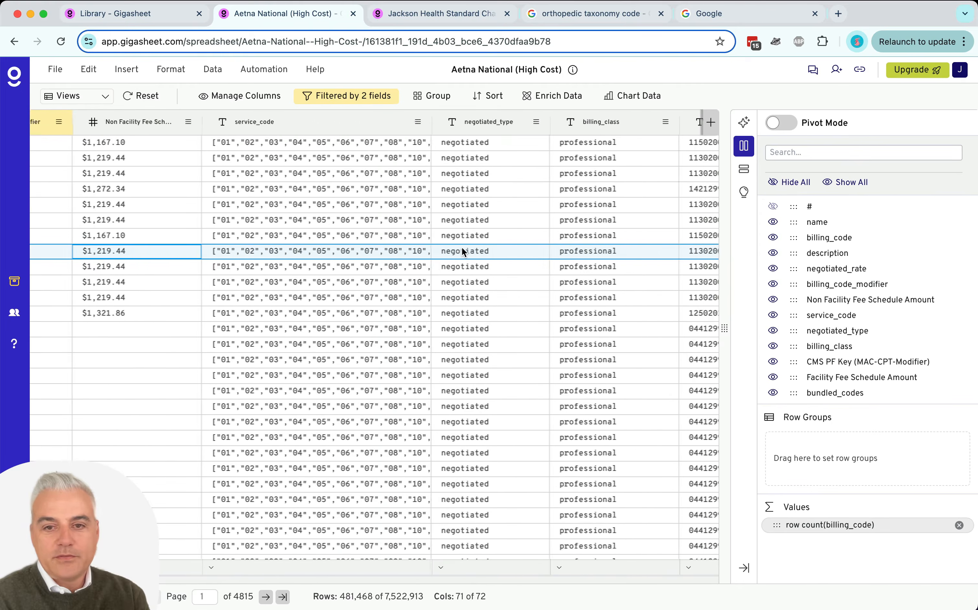
scroll(463, 251, right, 10)
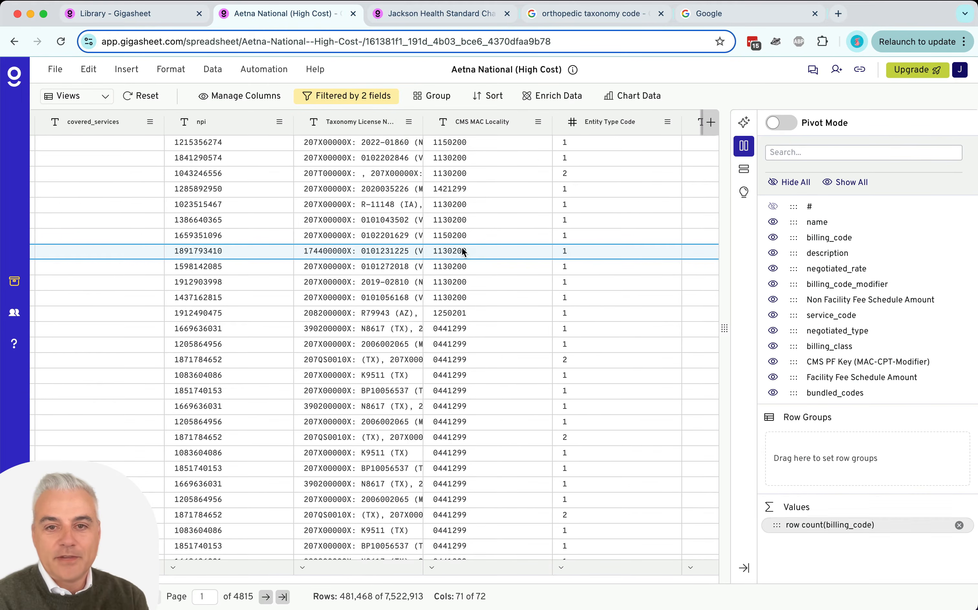
scroll(463, 251, right, 10)
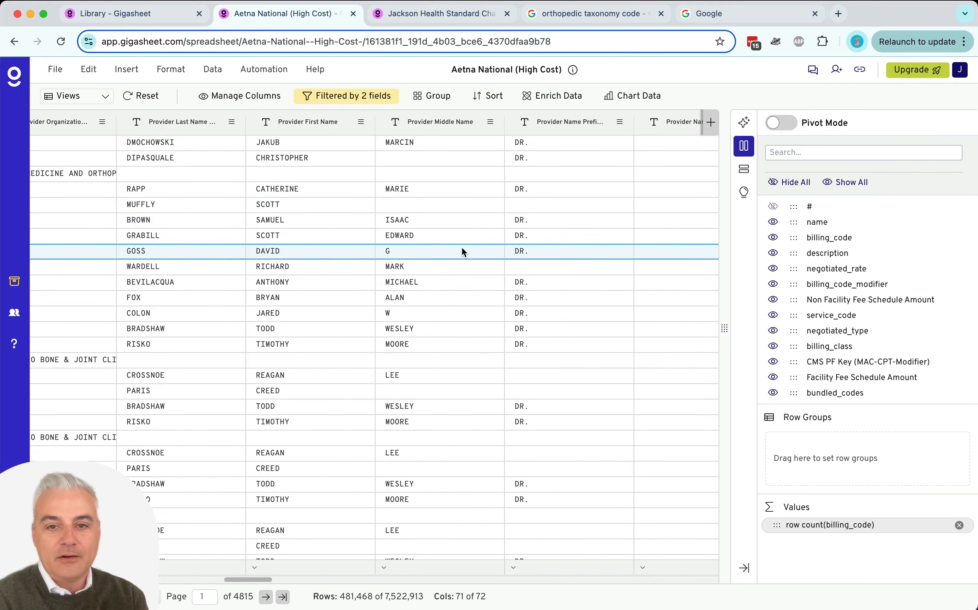
scroll(429, 371, right, 5)
scroll(429, 367, right, 8)
scroll(428, 372, right, 8)
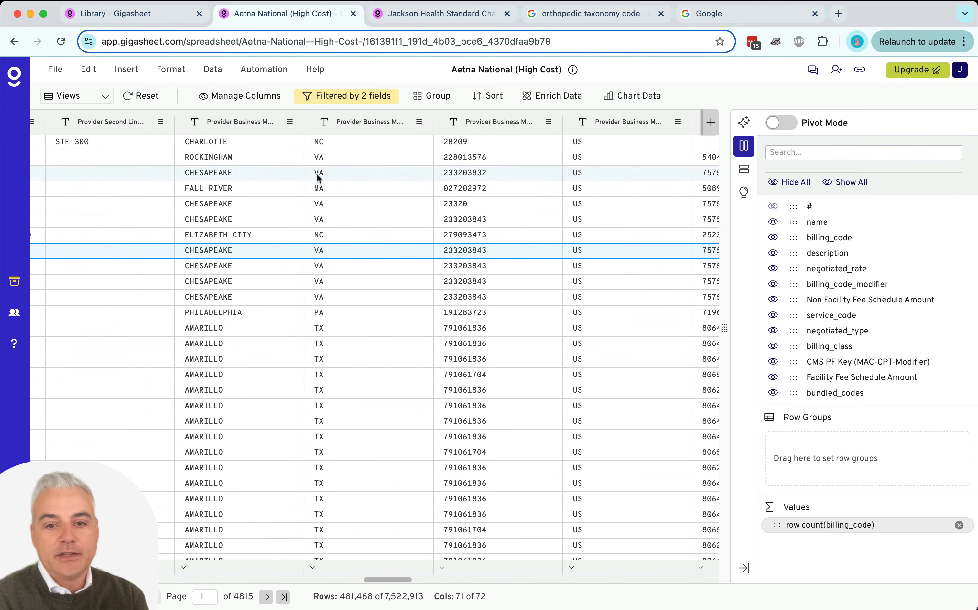
scroll(346, 344, right, 6)
scroll(345, 346, left, 15)
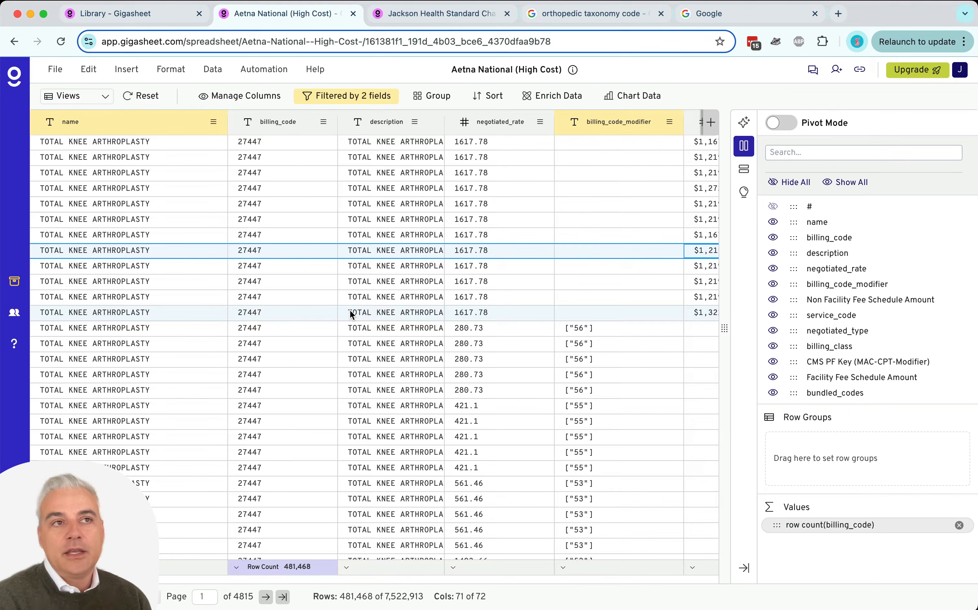
Step: Add a filter rule keeping only rows whose Provider Business Practice Location Address State Name equals FL
click(360, 104)
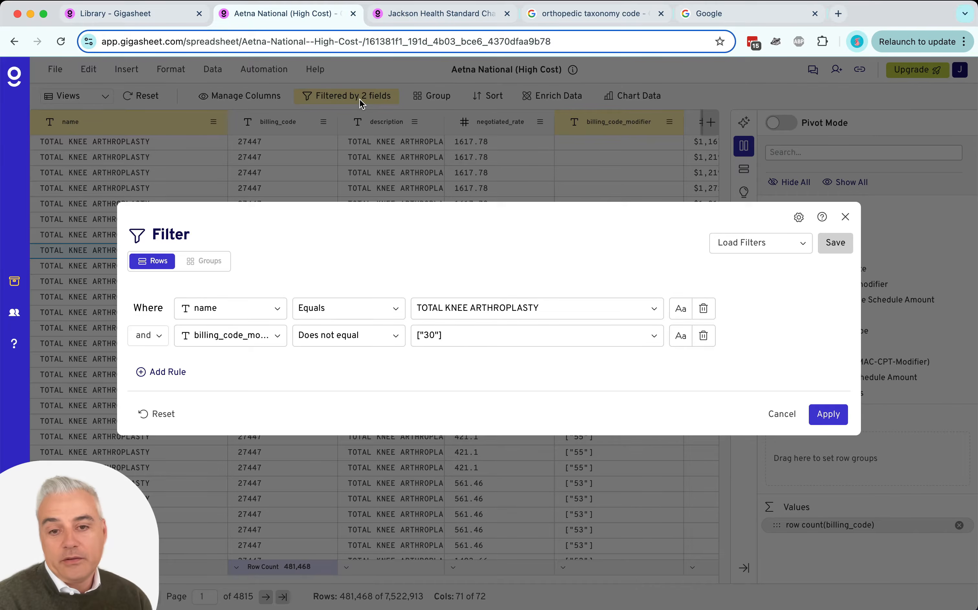
click(190, 374)
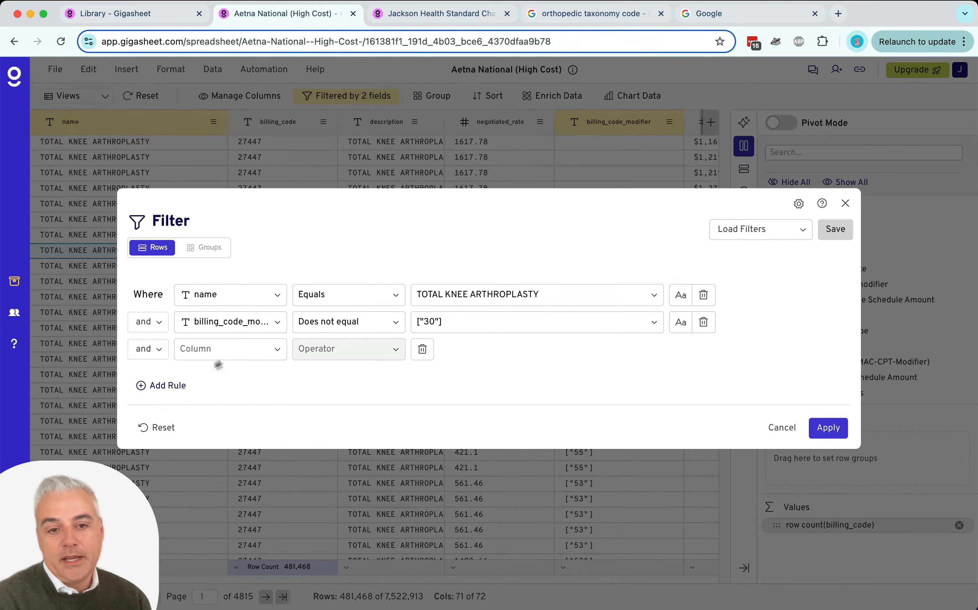
click(240, 350)
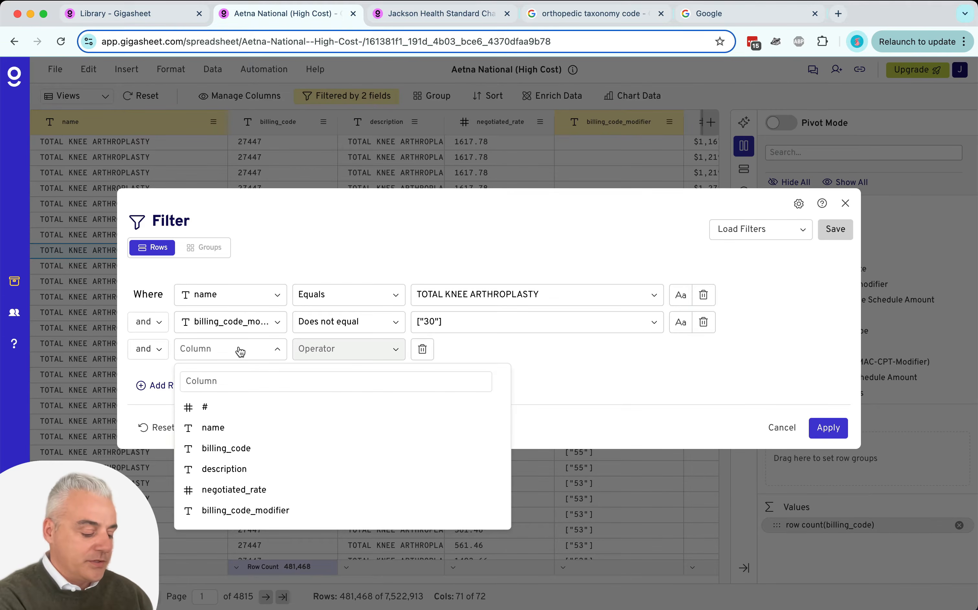
text(price)
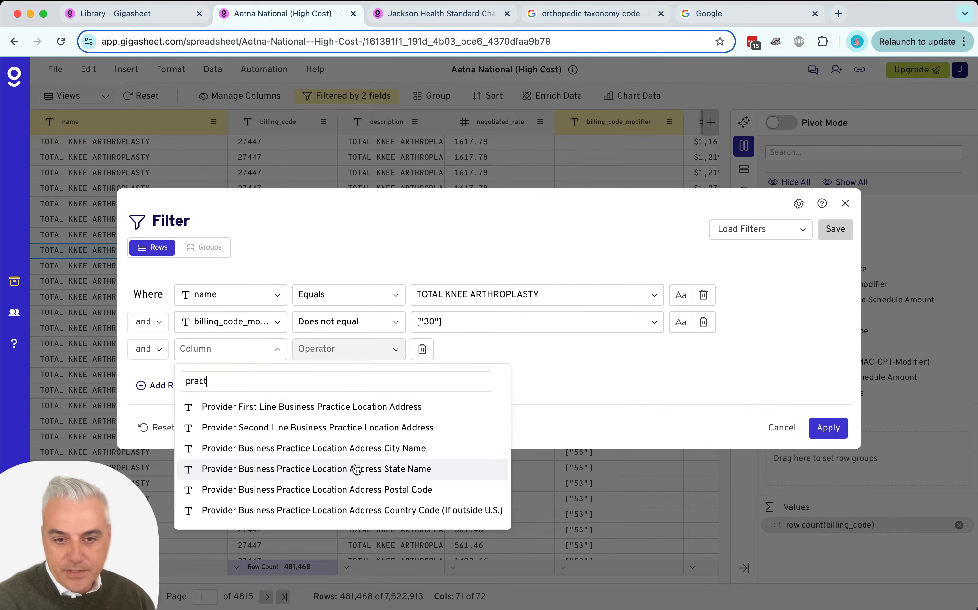
click(405, 472)
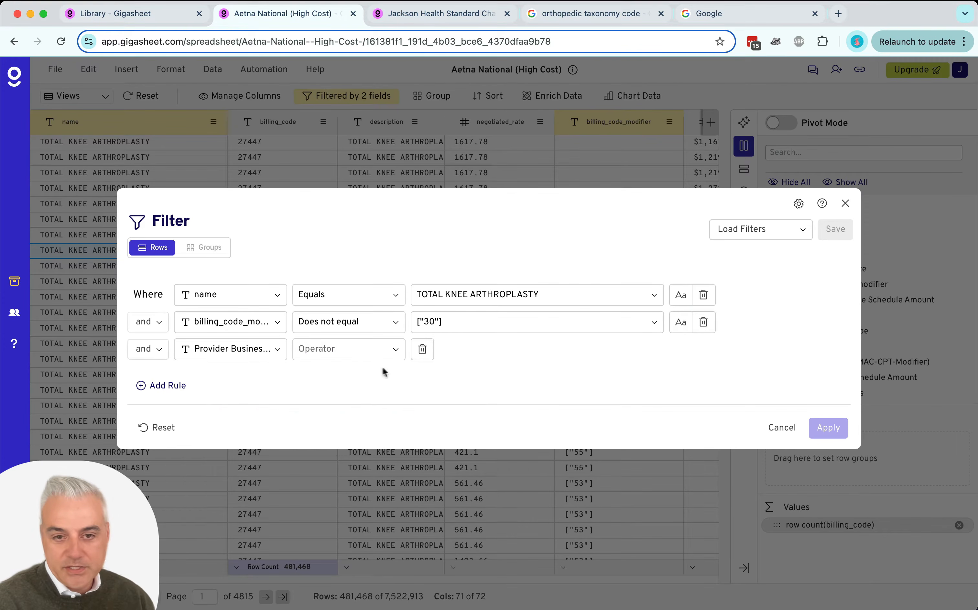
click(354, 357)
click(329, 408)
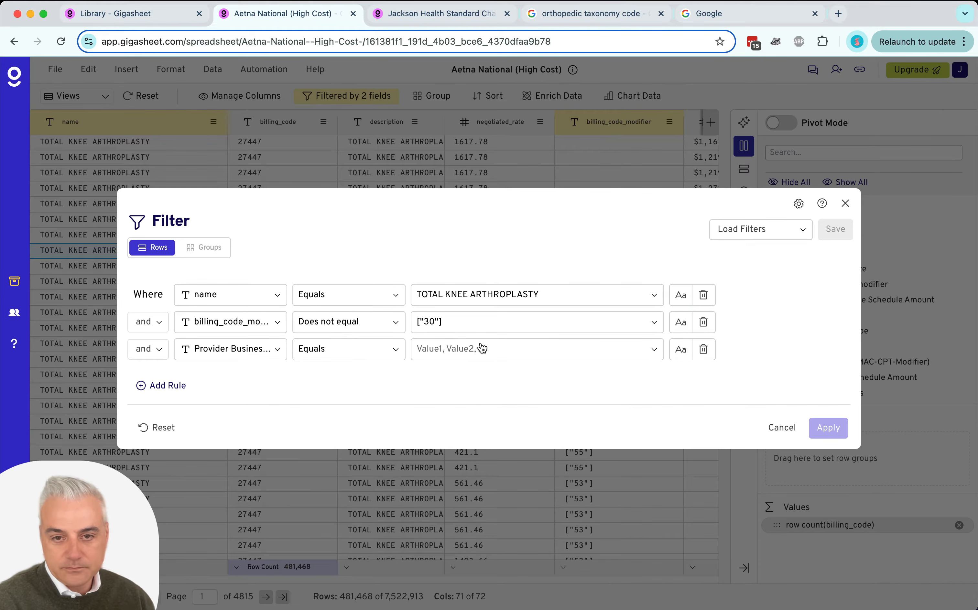
click(452, 348)
text(fl)
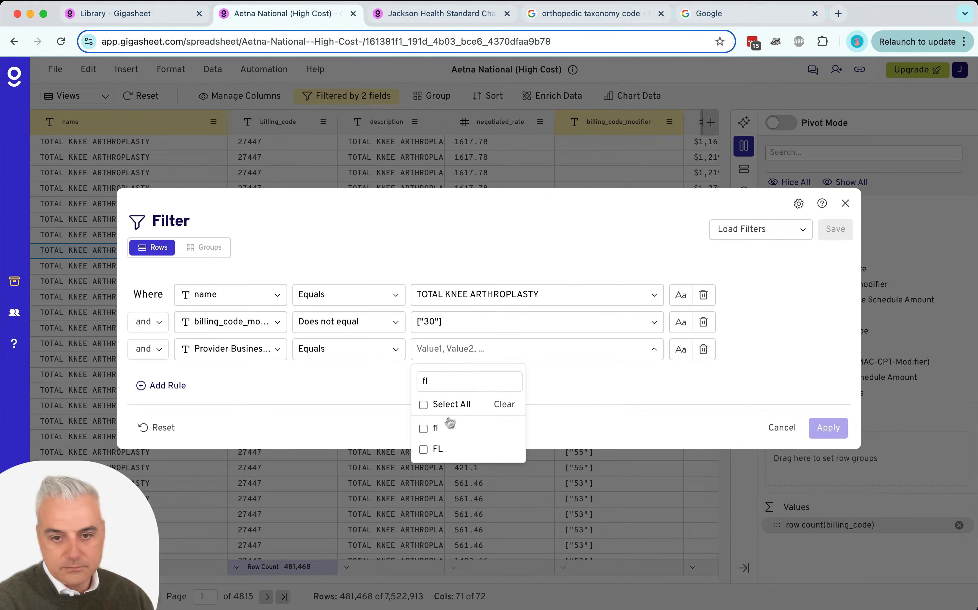
click(423, 450)
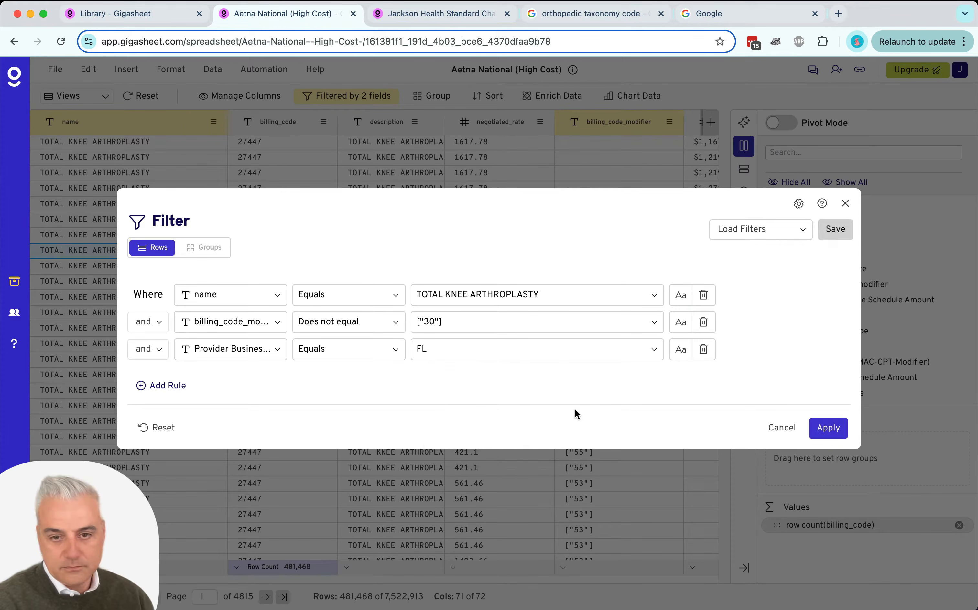
Step: Add another filter rule on the Provider Business Mailing Address City Name column
click(161, 385)
click(238, 364)
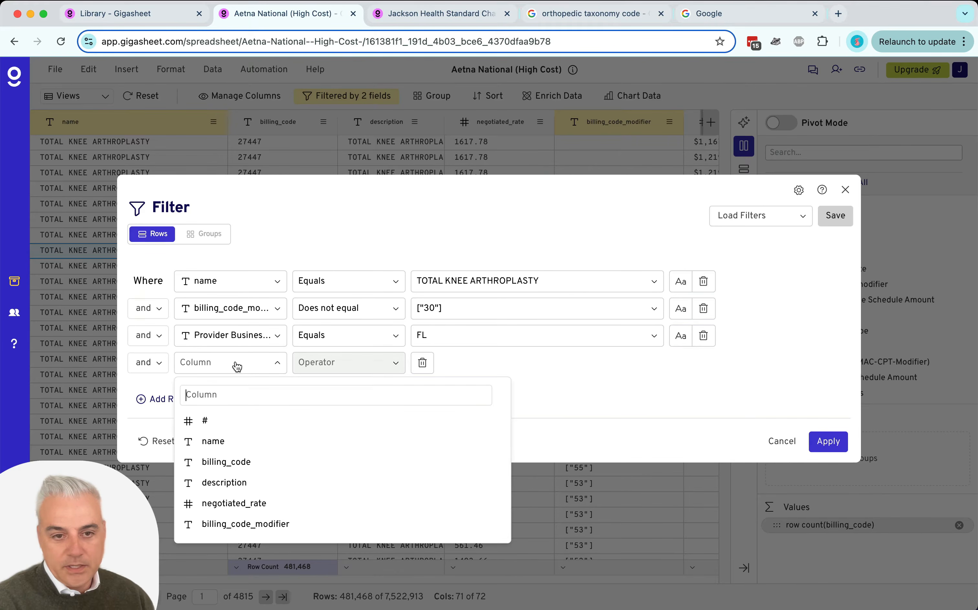
text(mia)
key(BackSpace)
key(BackSpace)
key(BackSpace)
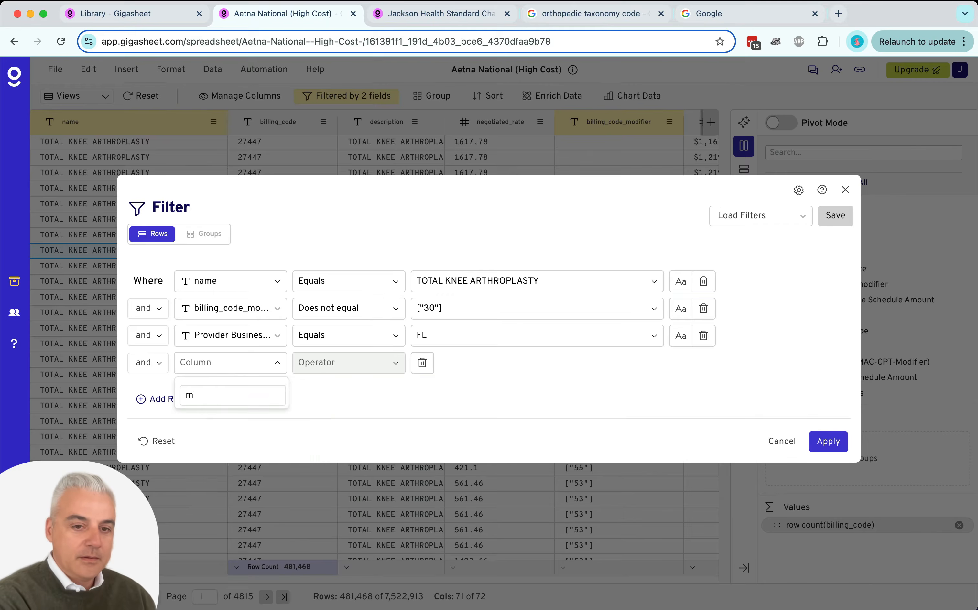
text(provide)
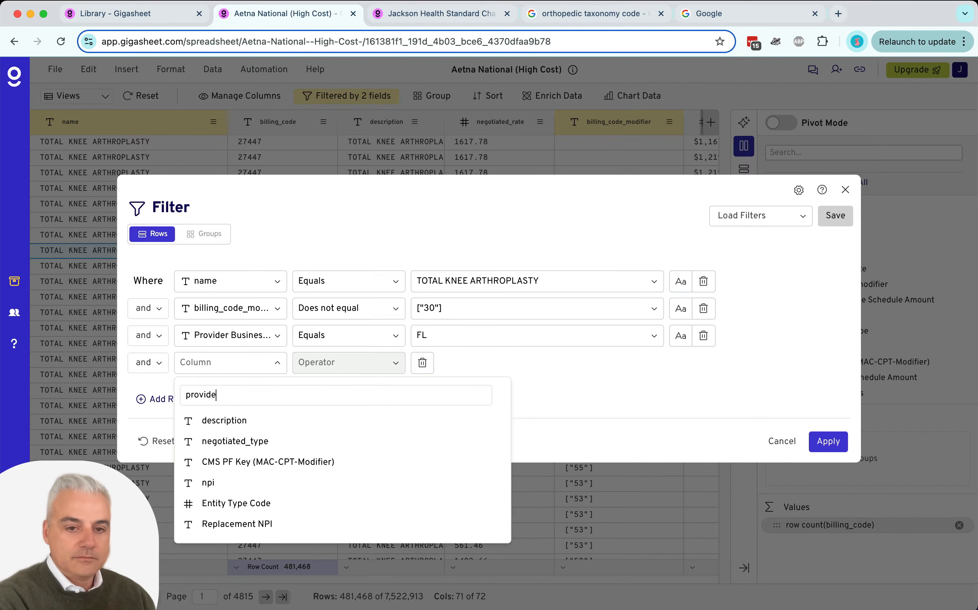
text(r lo)
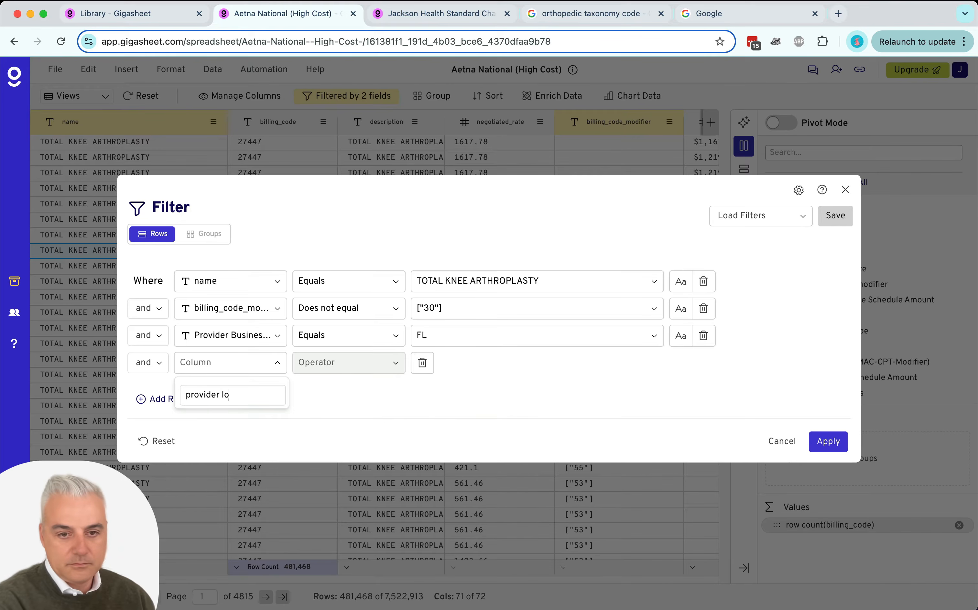
text(city)
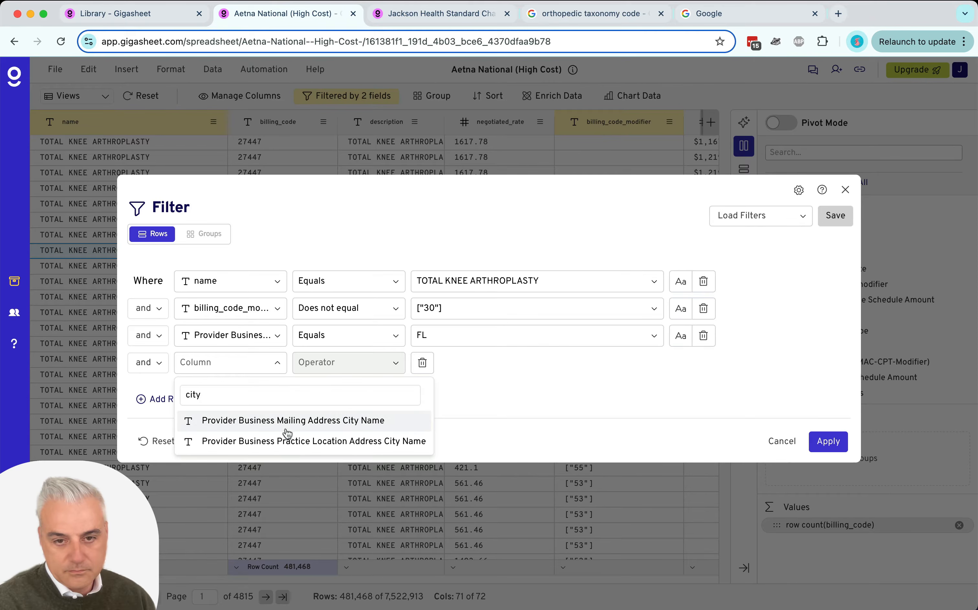
click(286, 428)
Step: Set the city rule to equal MIAMI or MIAMI BEACH and apply the filters
click(340, 368)
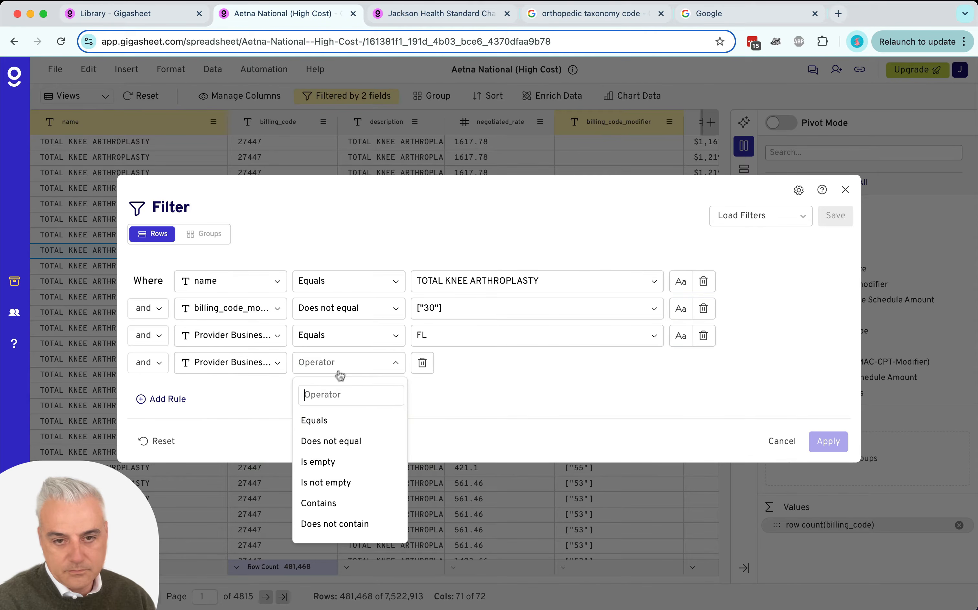
click(326, 420)
click(451, 364)
text(mia)
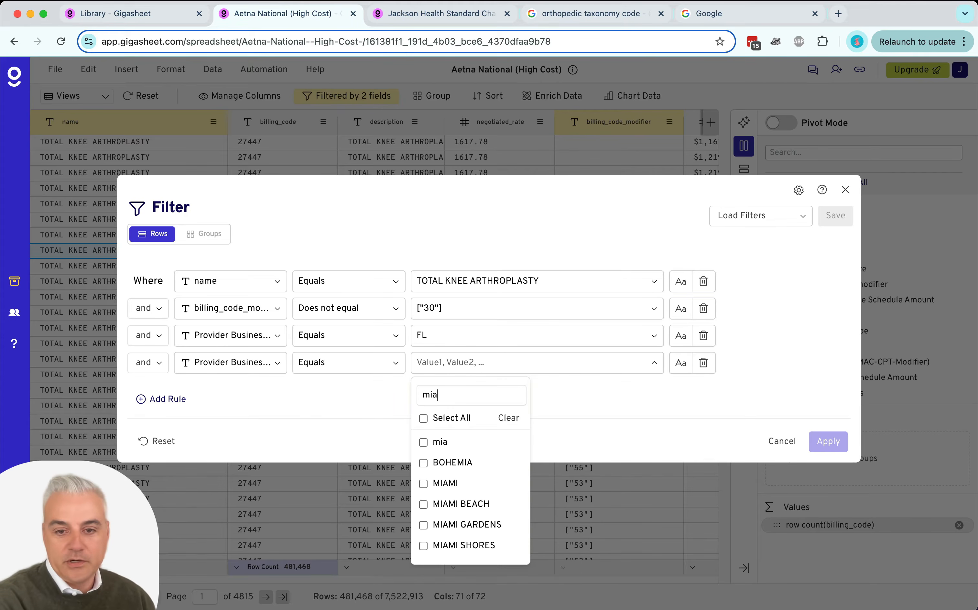
click(423, 484)
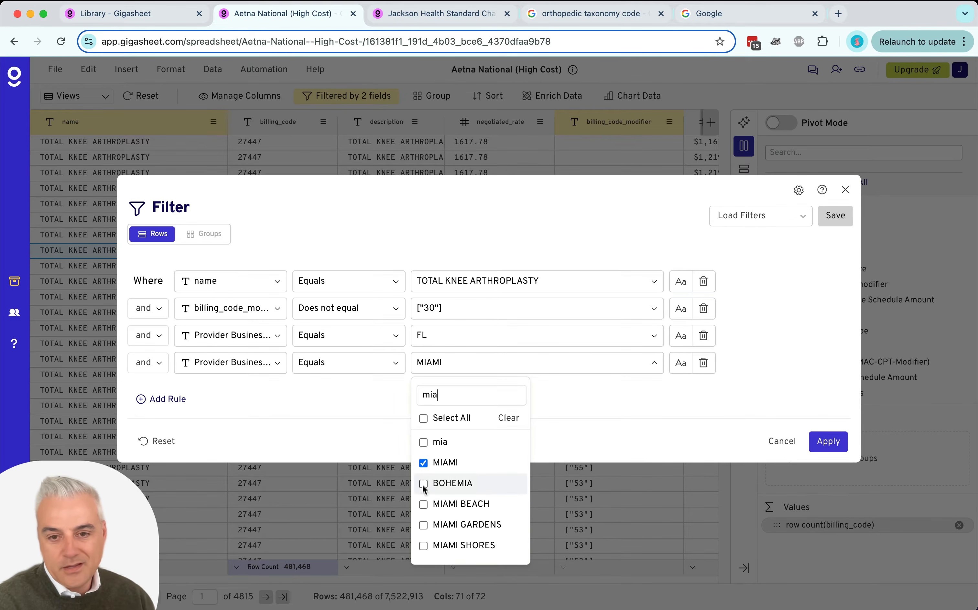
click(423, 505)
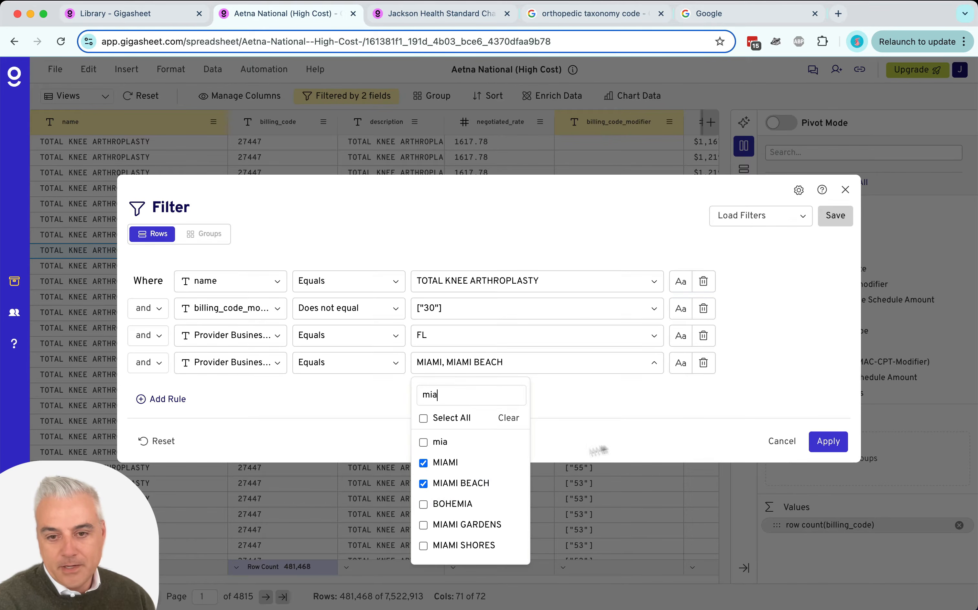
click(837, 443)
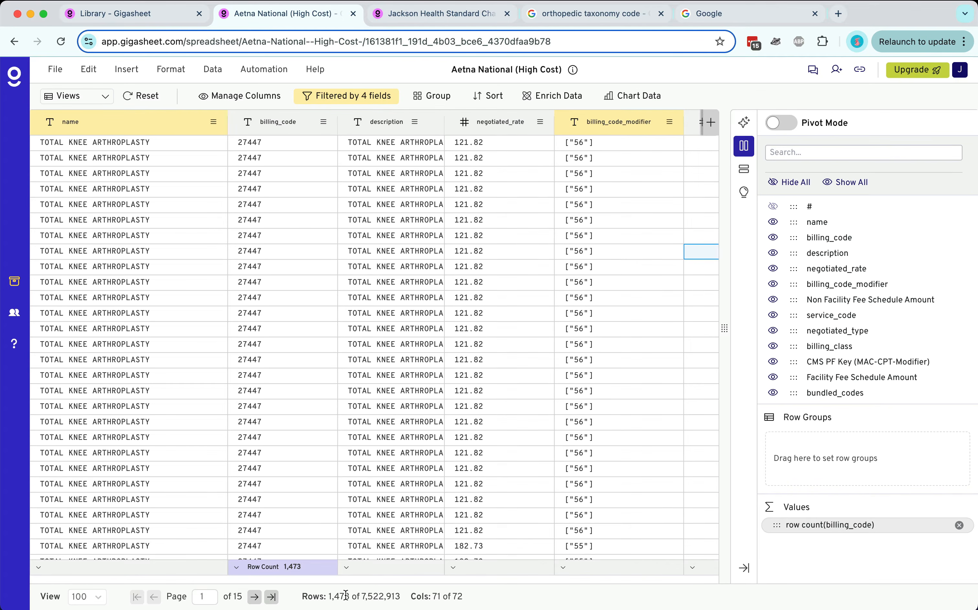
Step: Filter the negotiated_type column to keep only rows with the value negotiated
scroll(432, 409, right, 10)
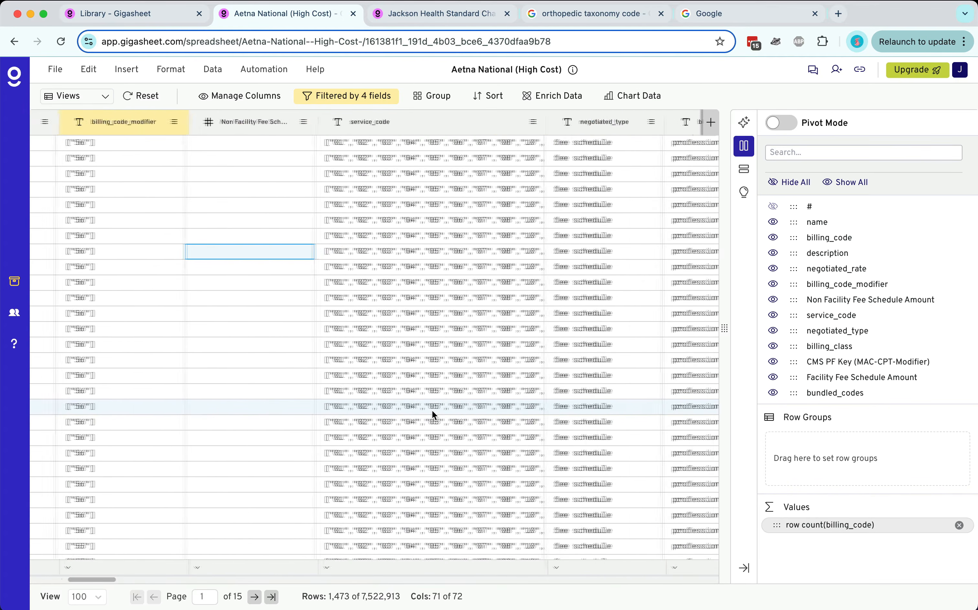
scroll(432, 410, right, 5)
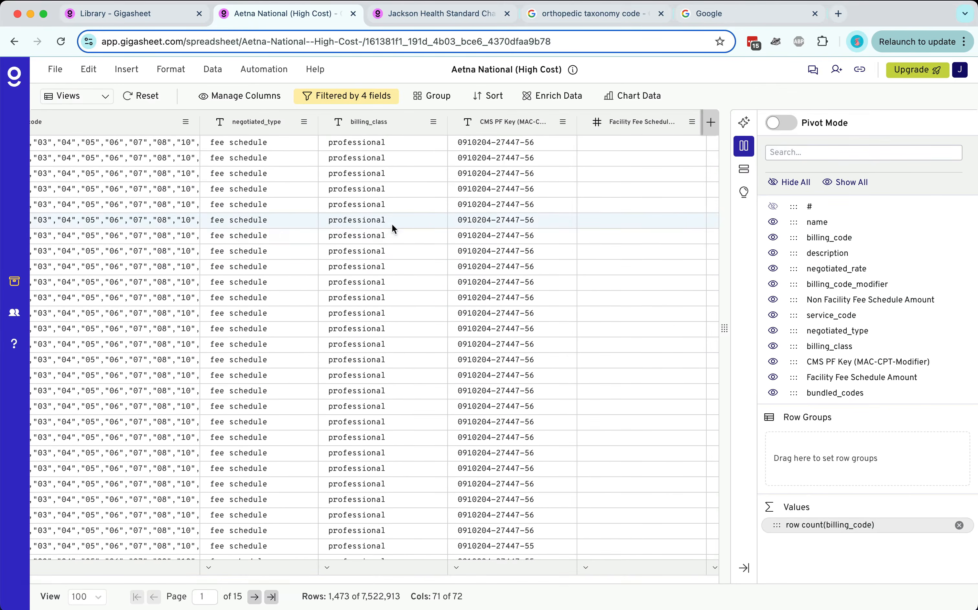
scroll(282, 394, left, 5)
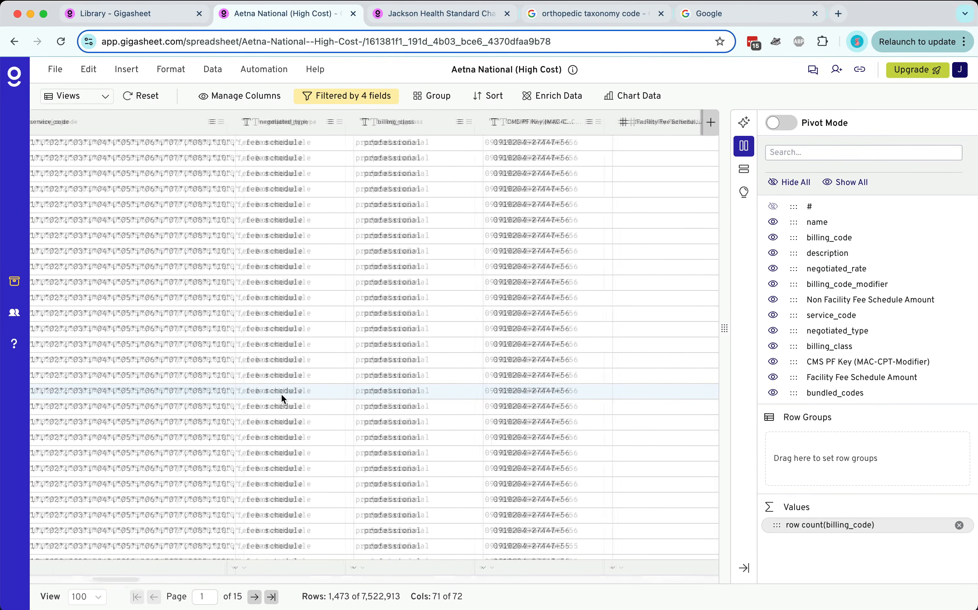
scroll(281, 393, right, 3)
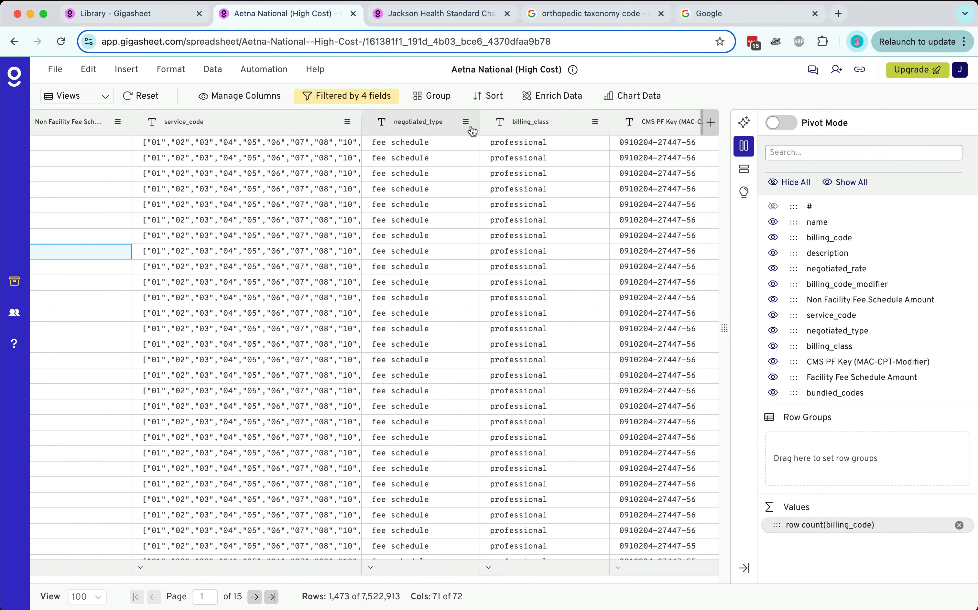
click(466, 122)
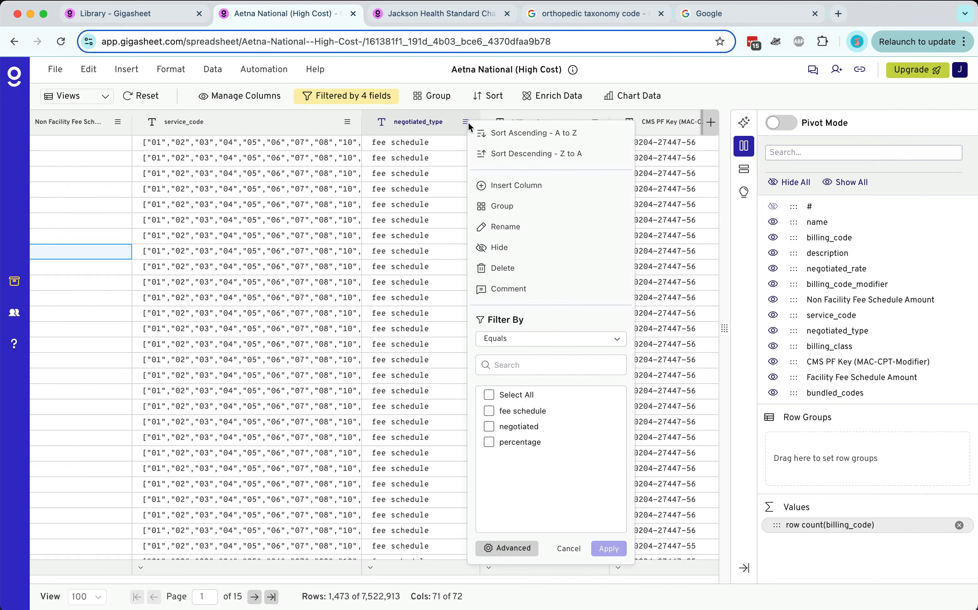
click(489, 426)
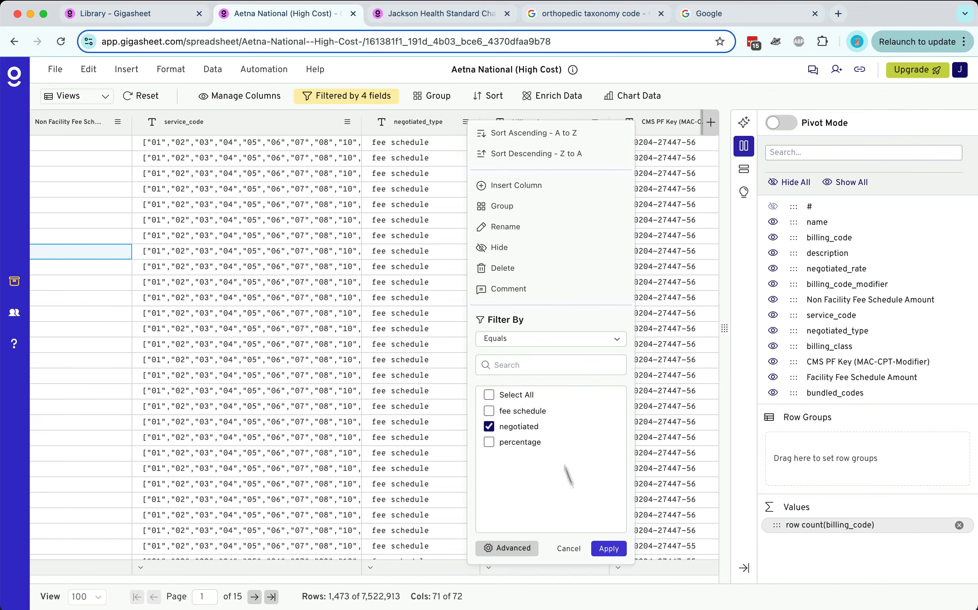
click(608, 549)
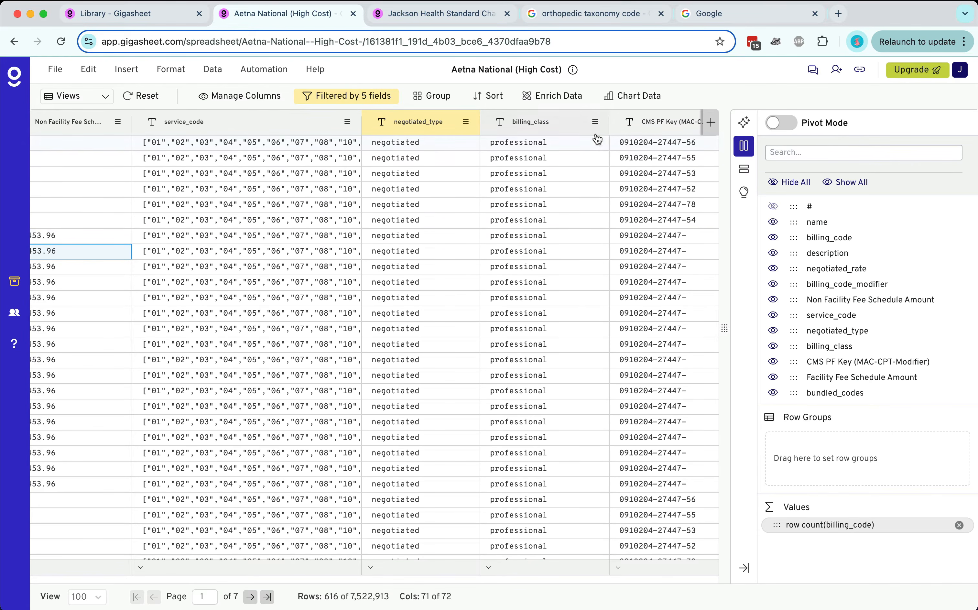
Step: Filter the billing_class column to keep only professional rows
click(596, 122)
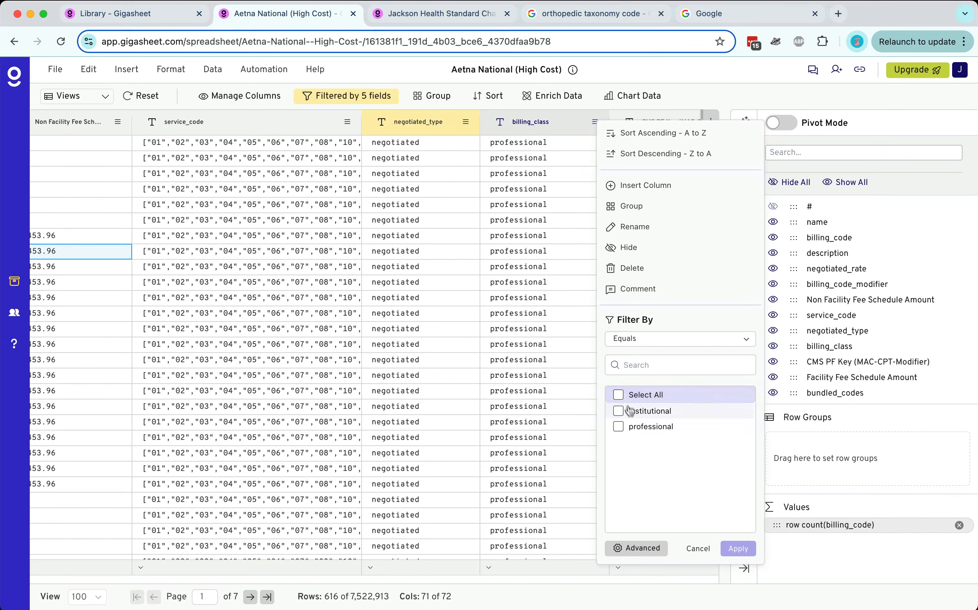
click(623, 426)
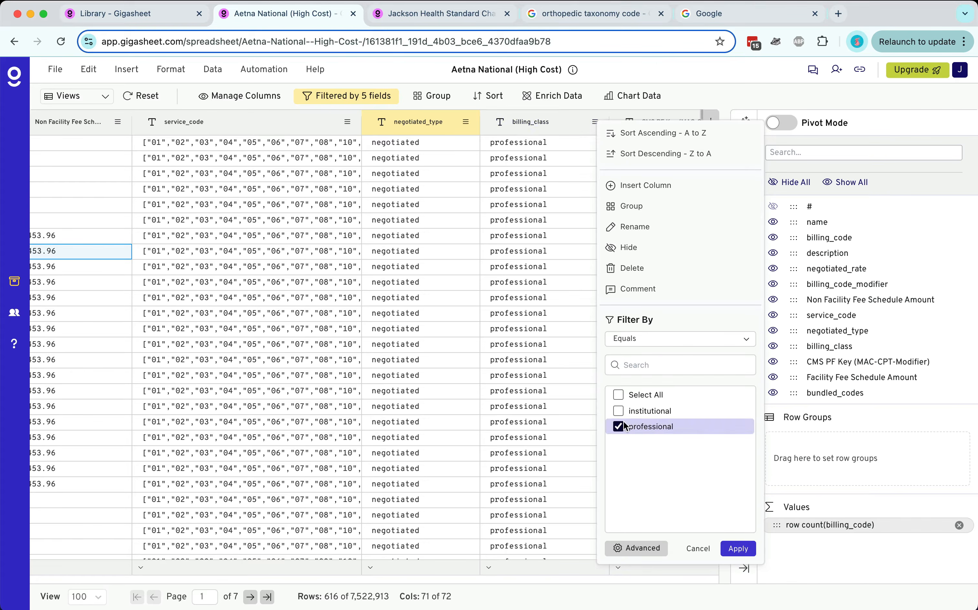
click(739, 550)
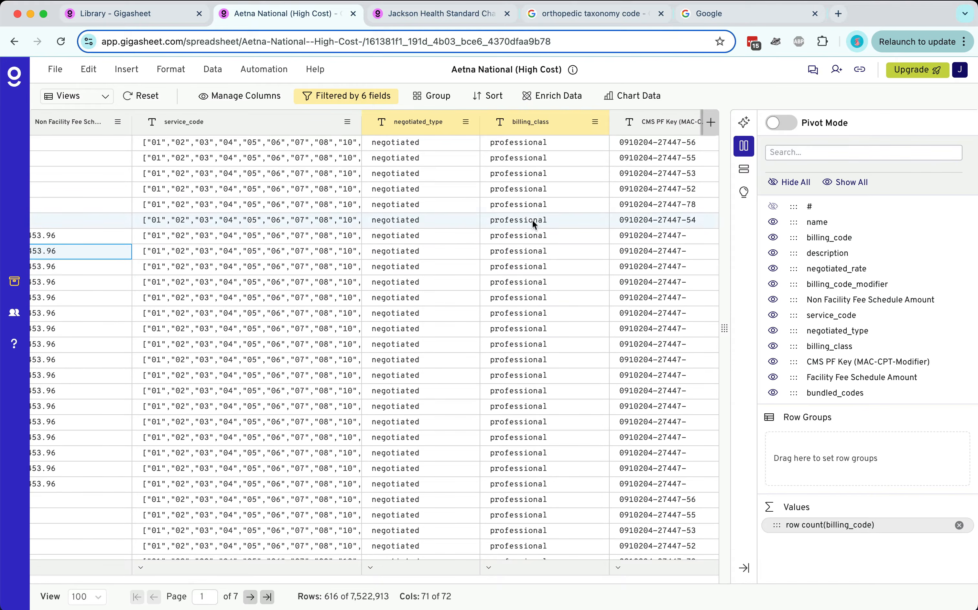
Step: Sort the filtered rows by negotiated_rate in descending order
scroll(526, 346, left, 3)
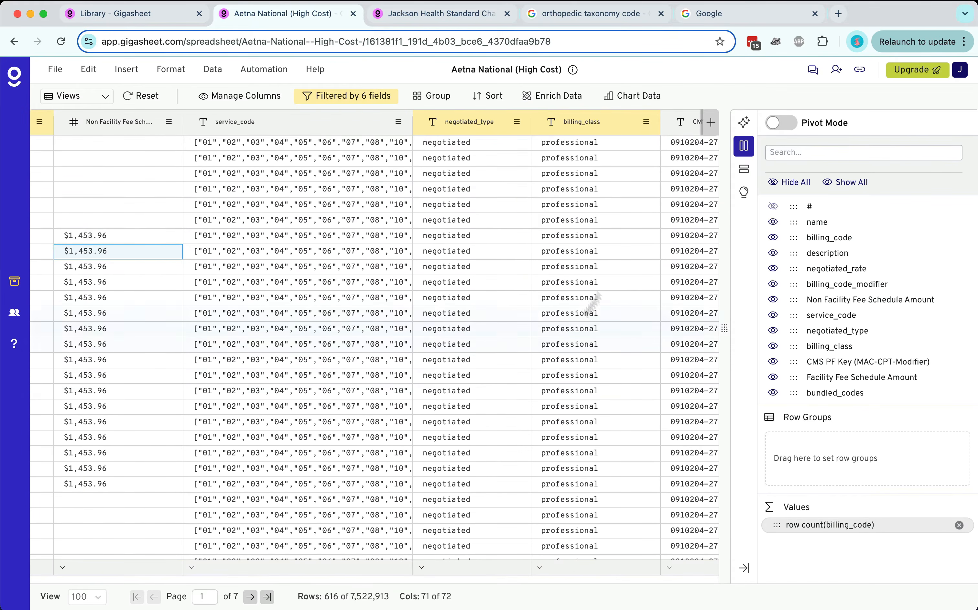
scroll(444, 334, left, 10)
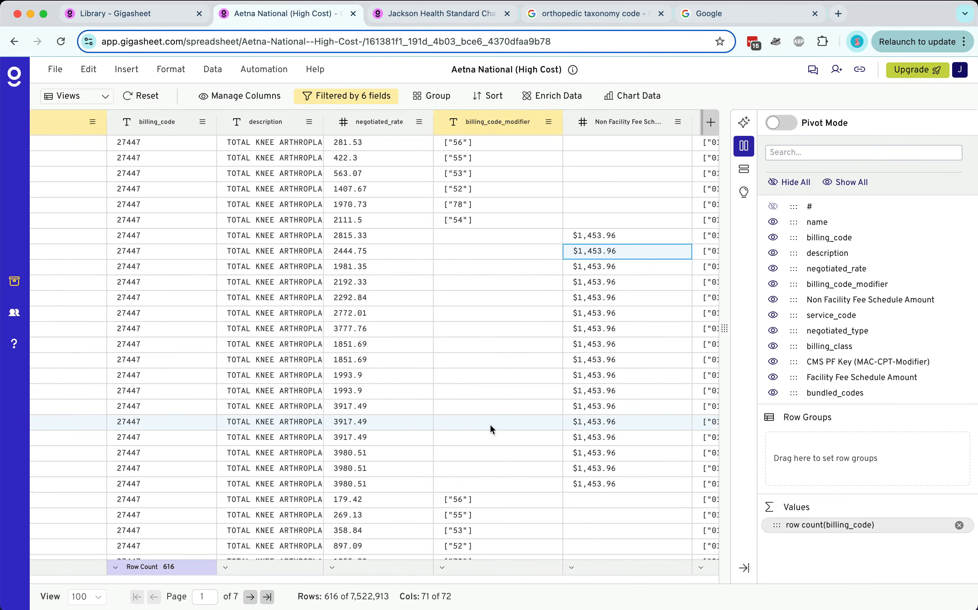
scroll(380, 427, left, 5)
scroll(380, 428, left, 1)
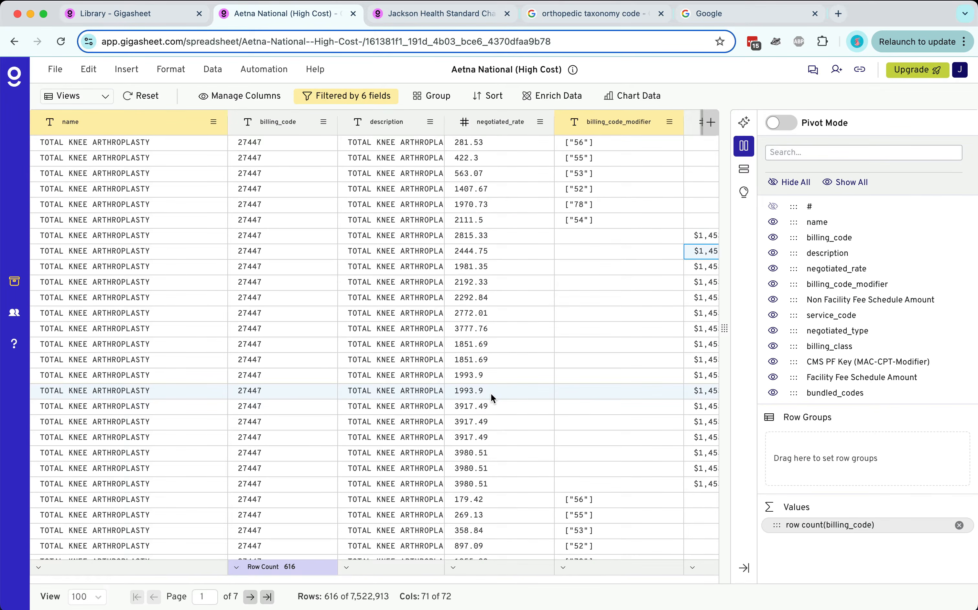
click(540, 123)
click(556, 152)
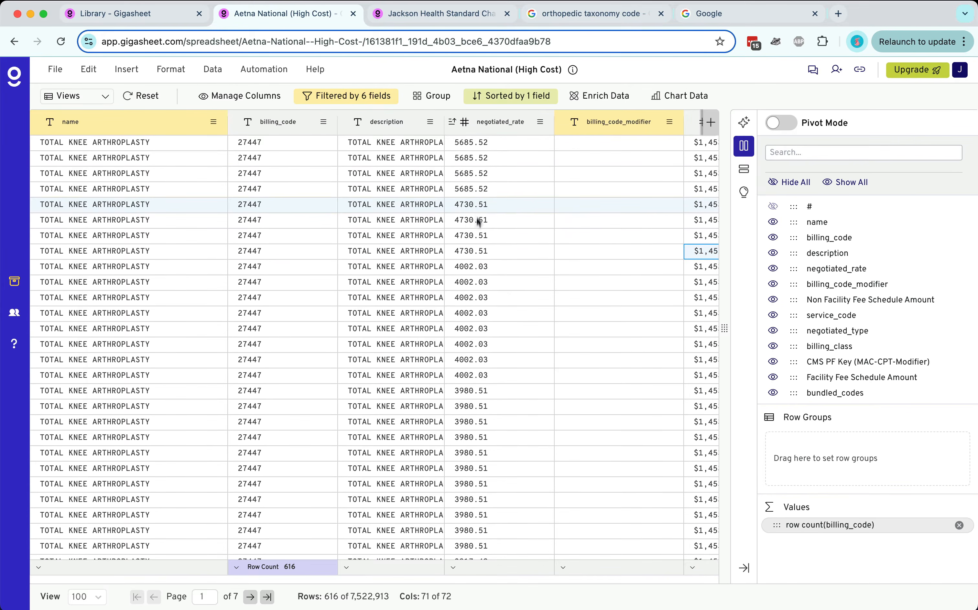
Step: Move the Non Facility Fee Schedule Amount column directly after negotiated_rate, ahead of billing_code_modifier
scroll(484, 220, right, 2)
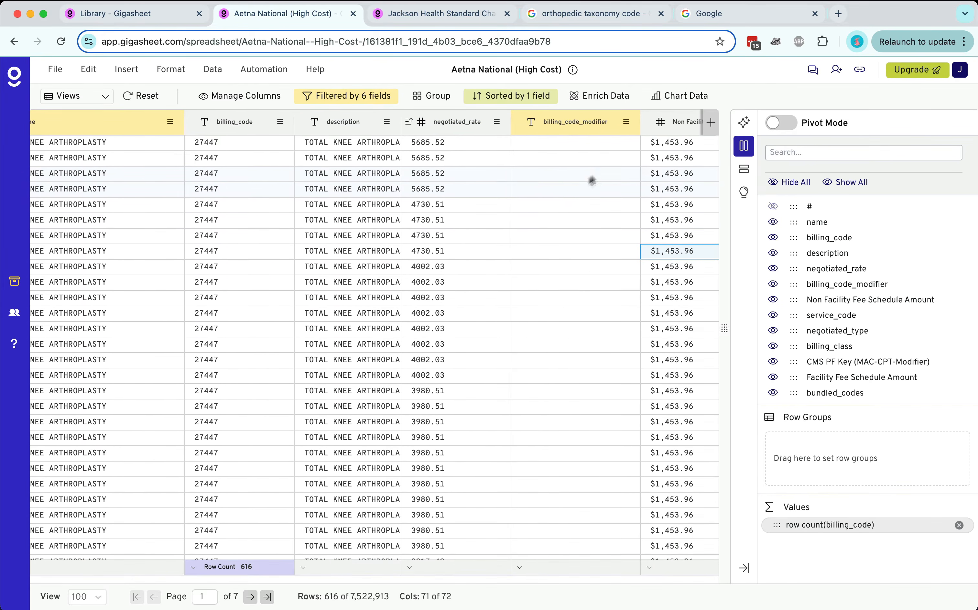
drag(662, 131, 533, 125)
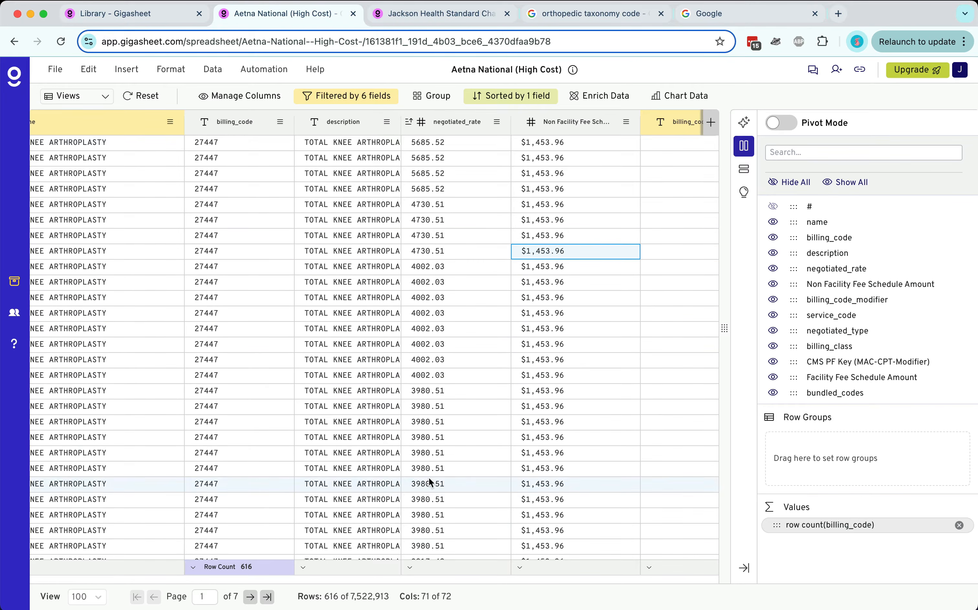
Step: Add a Range summary to the negotiated_rate column
click(410, 568)
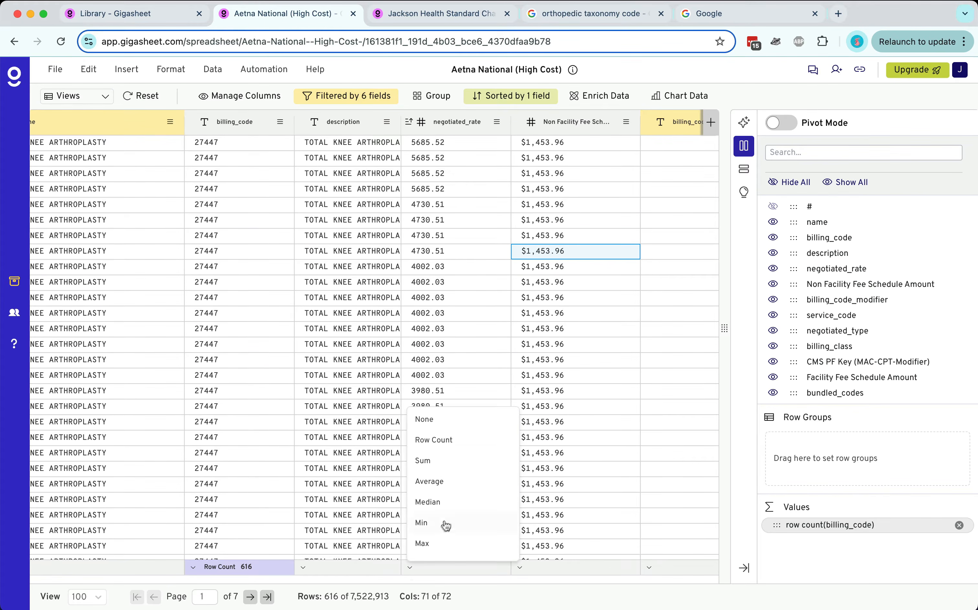
scroll(442, 529, down, 4)
scroll(447, 525, down, 2)
scroll(447, 525, up, 2)
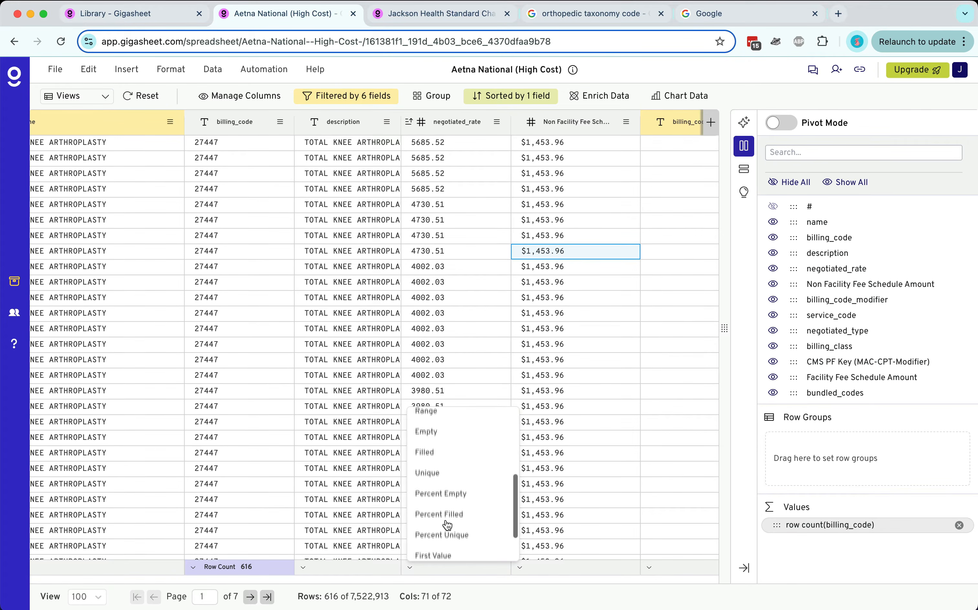
scroll(447, 516, up, 3)
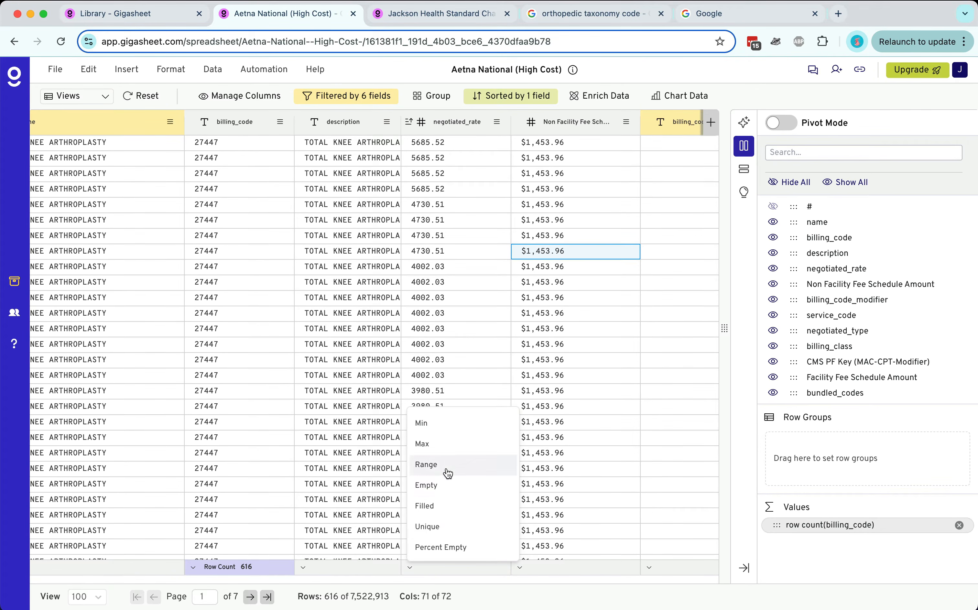
click(447, 468)
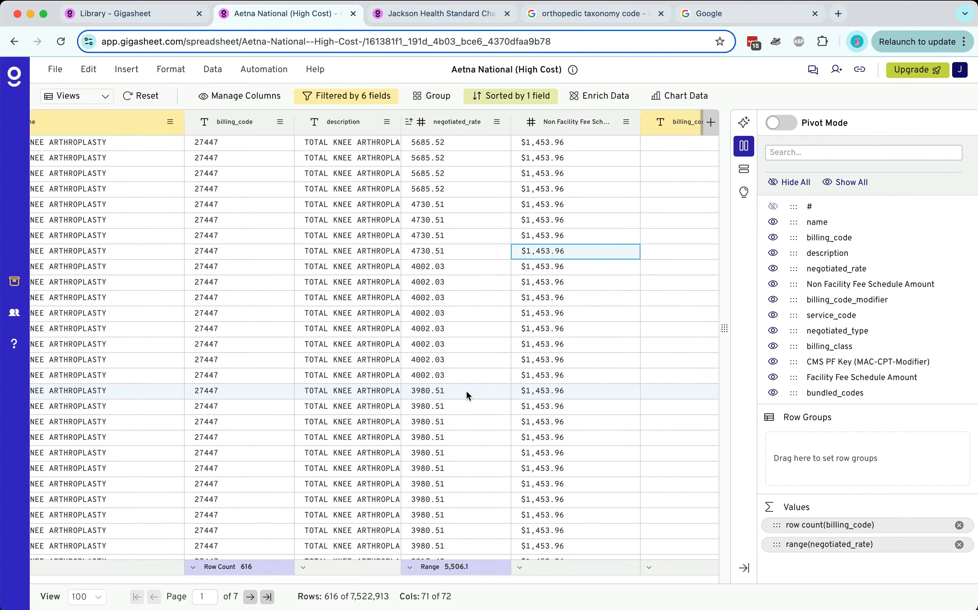
Step: Examine the highest negotiated rates and the provider name columns of the same rows
scroll(466, 391, right, 5)
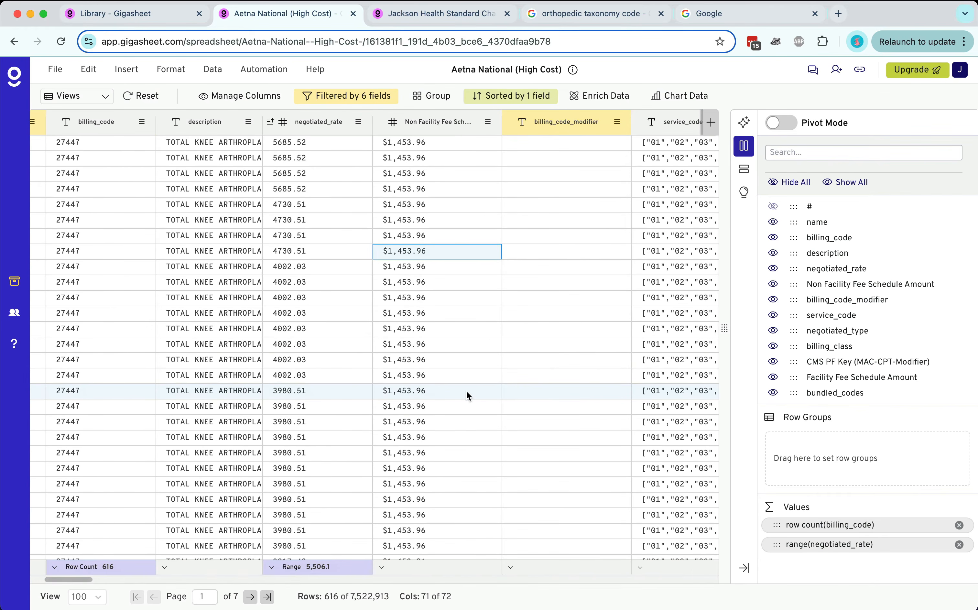
drag(346, 142, 346, 191)
scroll(345, 191, right, 15)
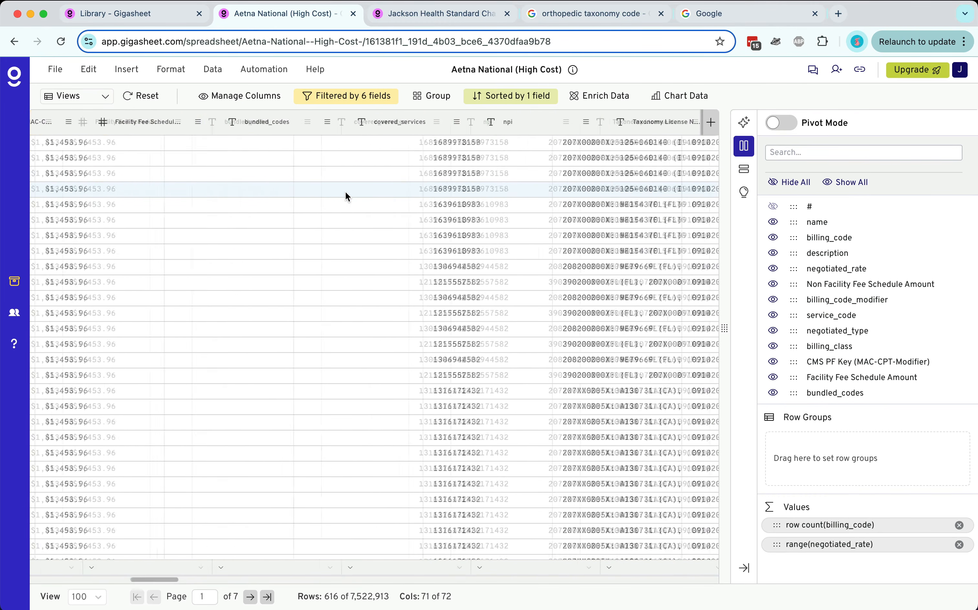
scroll(345, 191, right, 10)
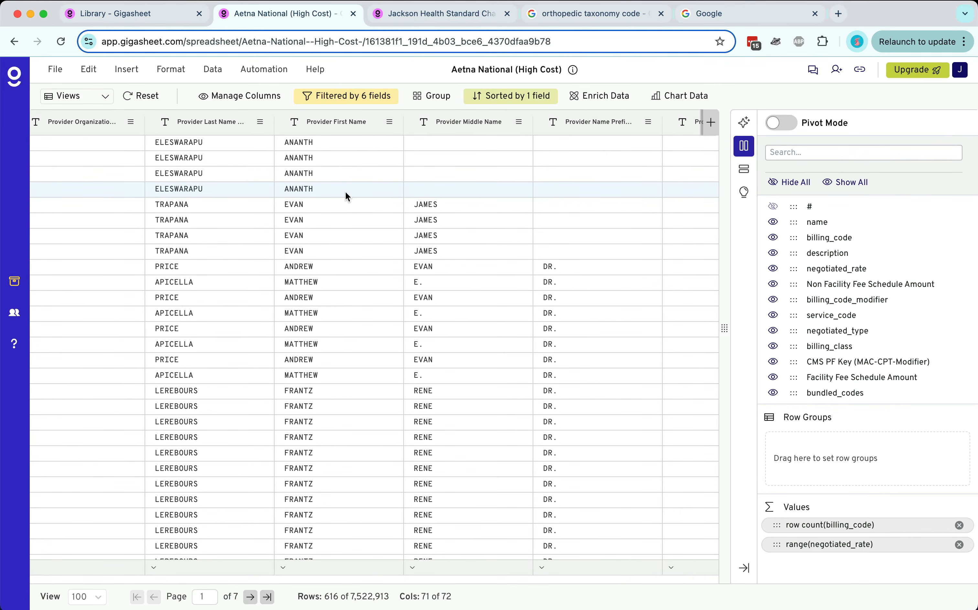
drag(347, 146, 327, 248)
click(334, 205)
scroll(327, 248, right, 10)
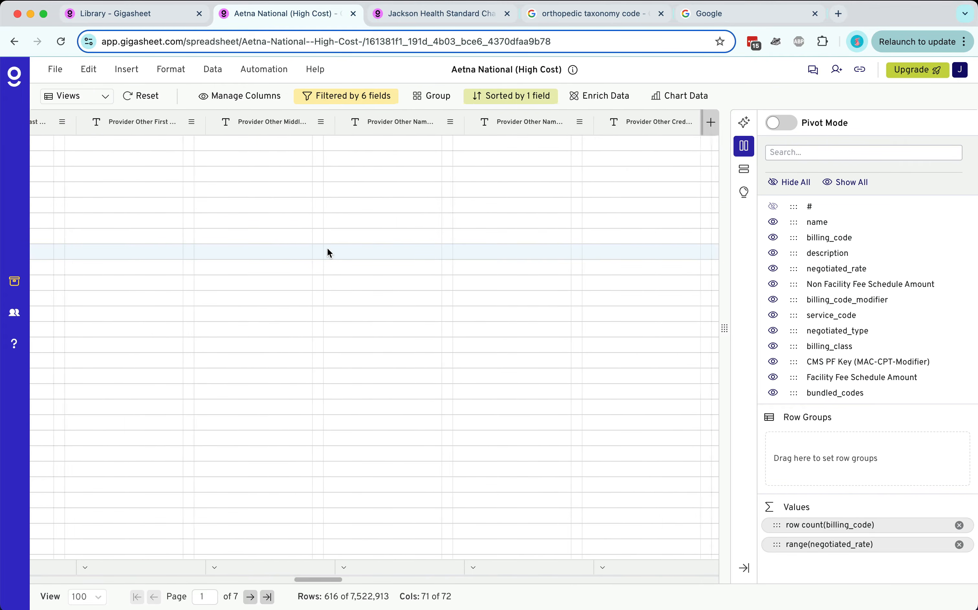
scroll(327, 251, left, 15)
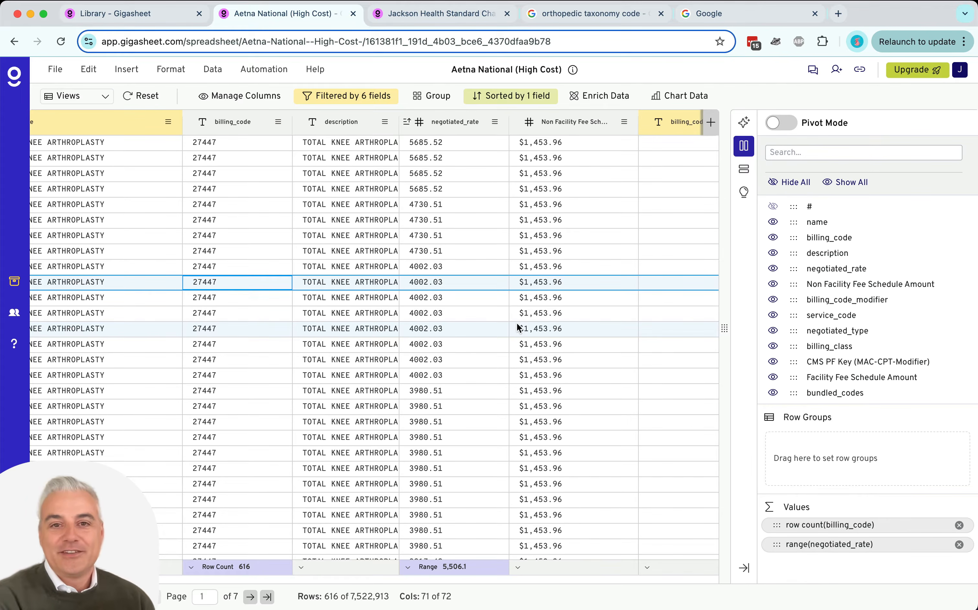
Step: Group the filtered rows by the Taxonomy Codes column
scroll(525, 323, right, 15)
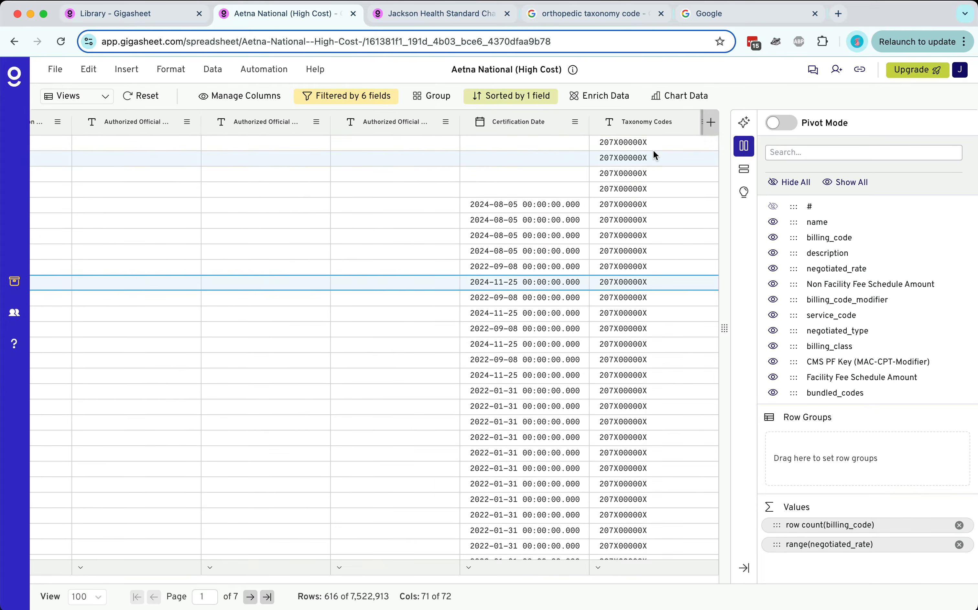
scroll(654, 150, right, 3)
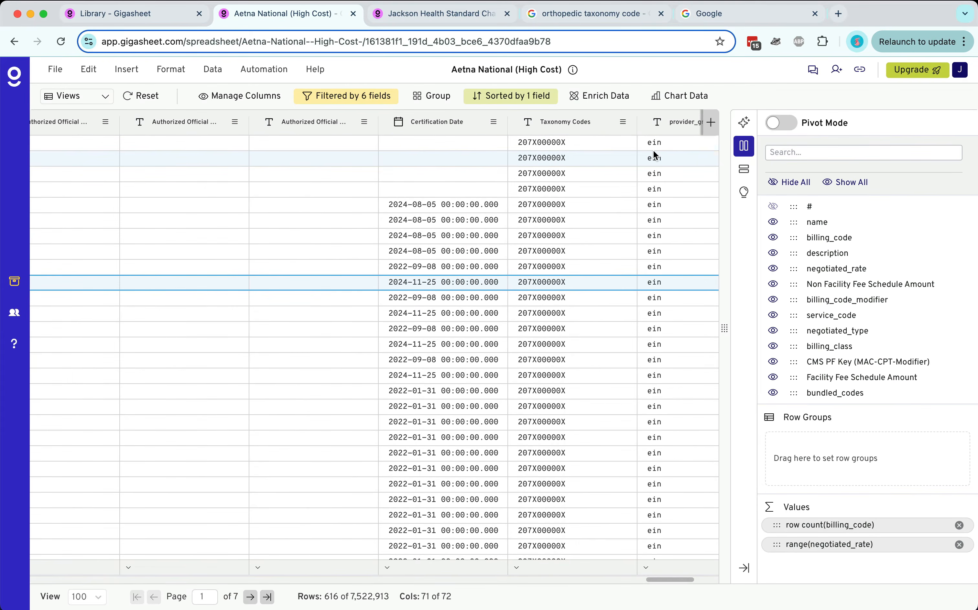
click(623, 122)
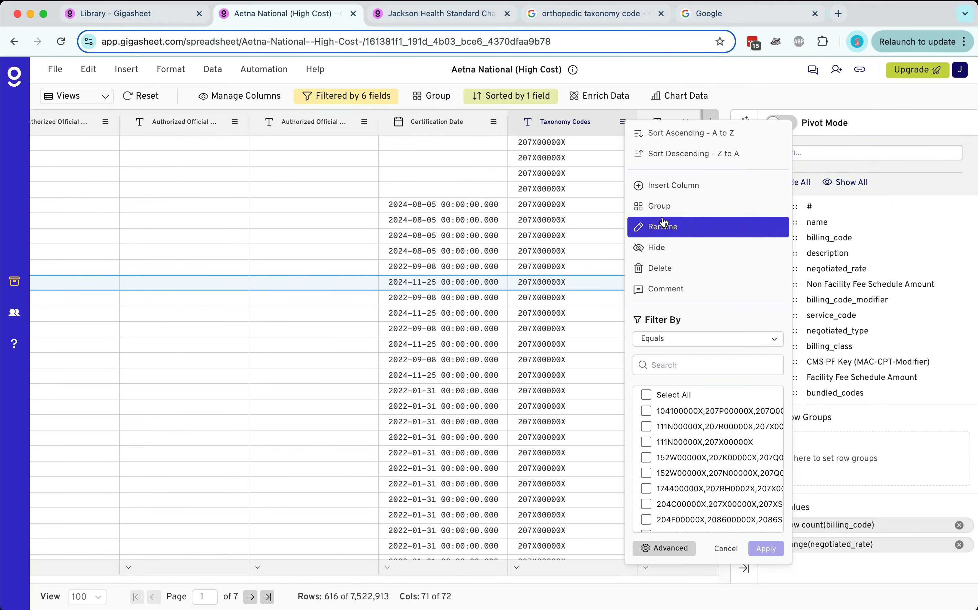
click(661, 208)
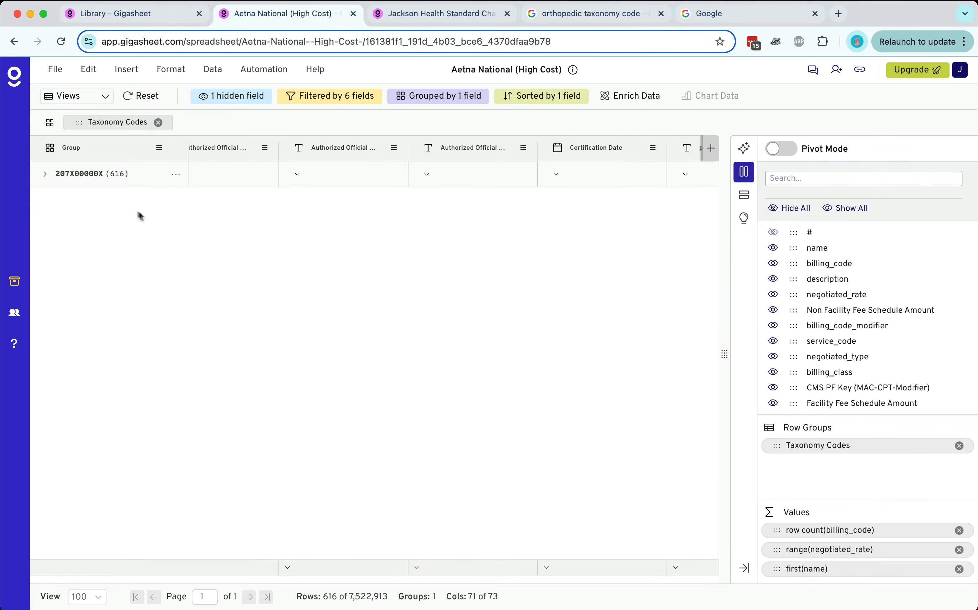
Step: Copy the grouped taxonomy code 207X00000X and search for it on Google in the open Google page
click(93, 176)
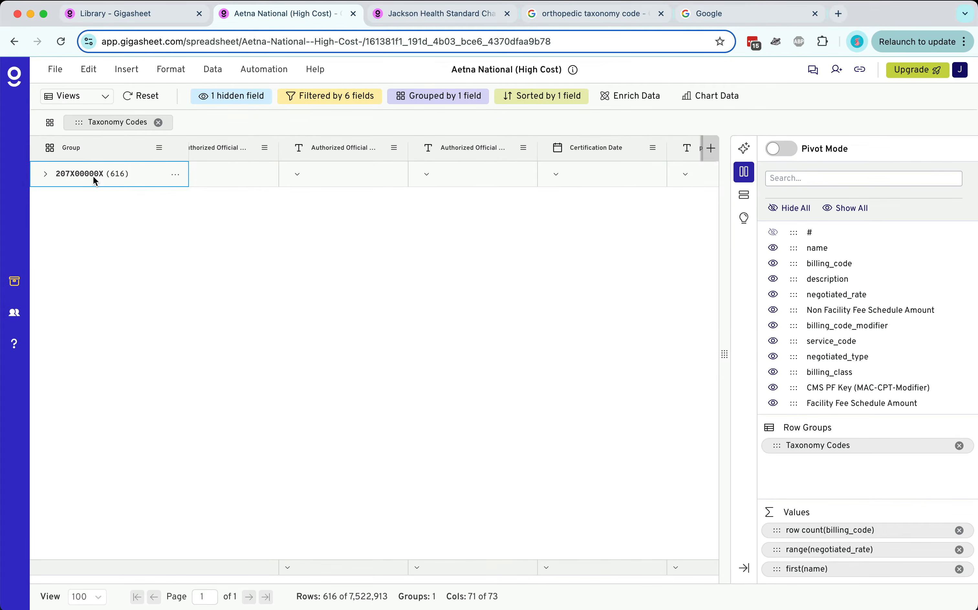
key(super+c)
click(723, 19)
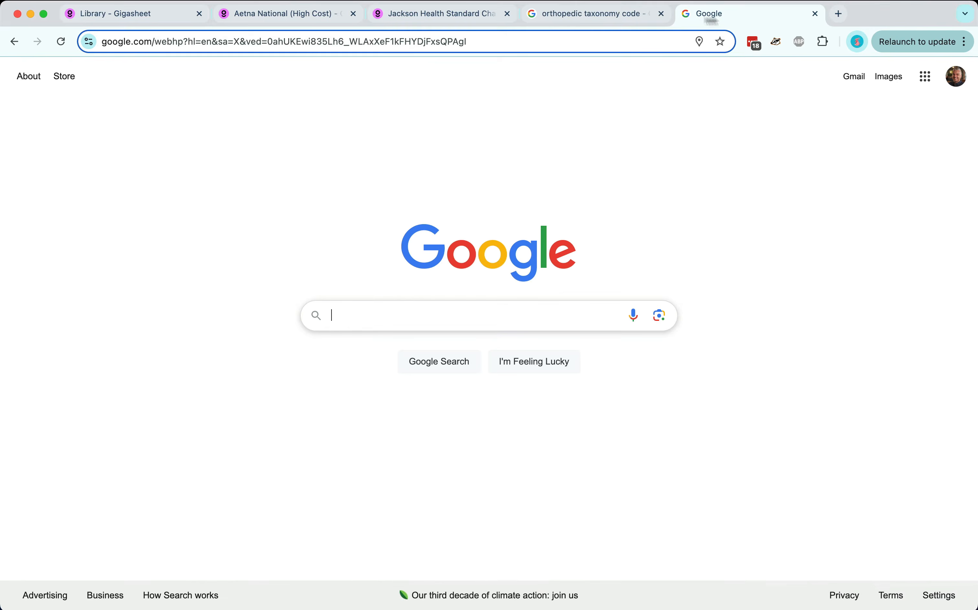
key(super+v)
key(Return)
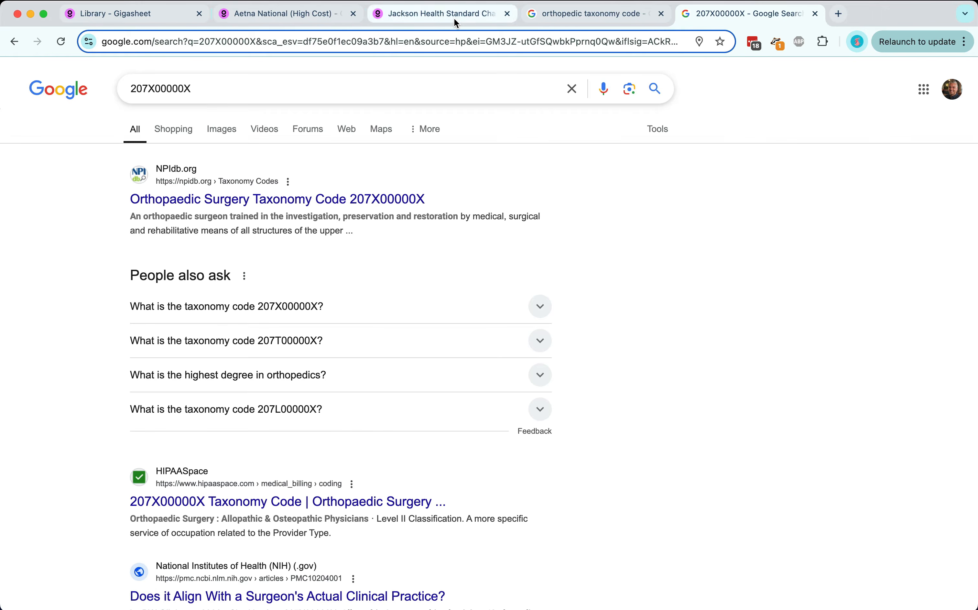
Step: Return to the Aetna National (High Cost) sheet and remove the Taxonomy Codes grouping
click(300, 15)
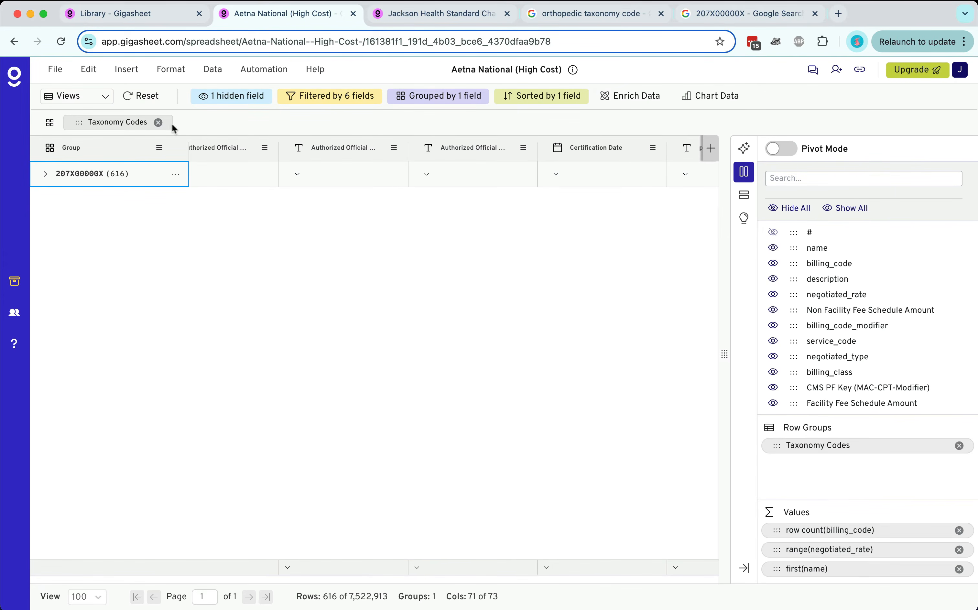
click(160, 123)
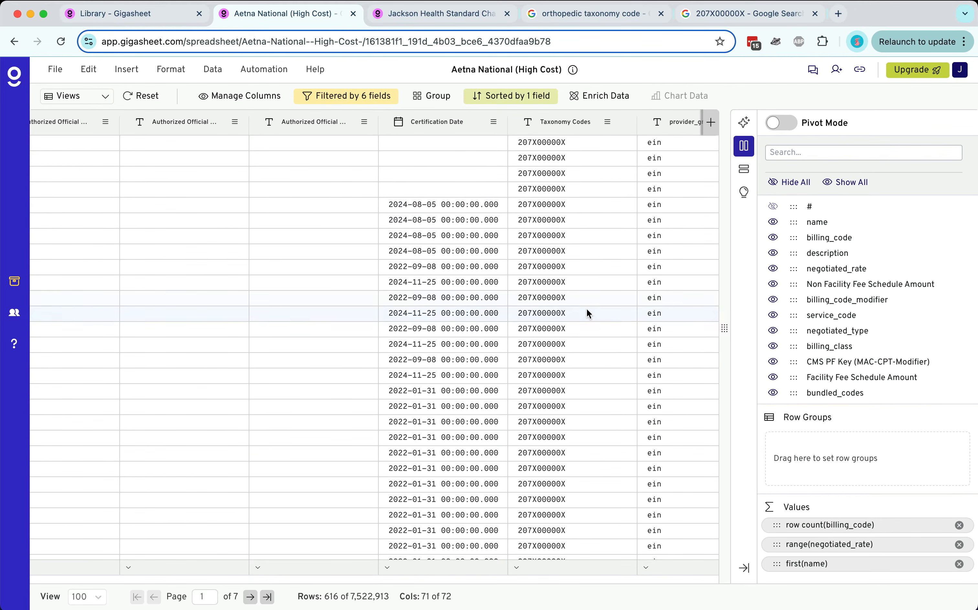
Step: Examine the descending negotiated rates alongside the Non Facility Fee Schedule Amount and the billing code modifiers
scroll(587, 308, left, 1)
scroll(587, 308, left, 15)
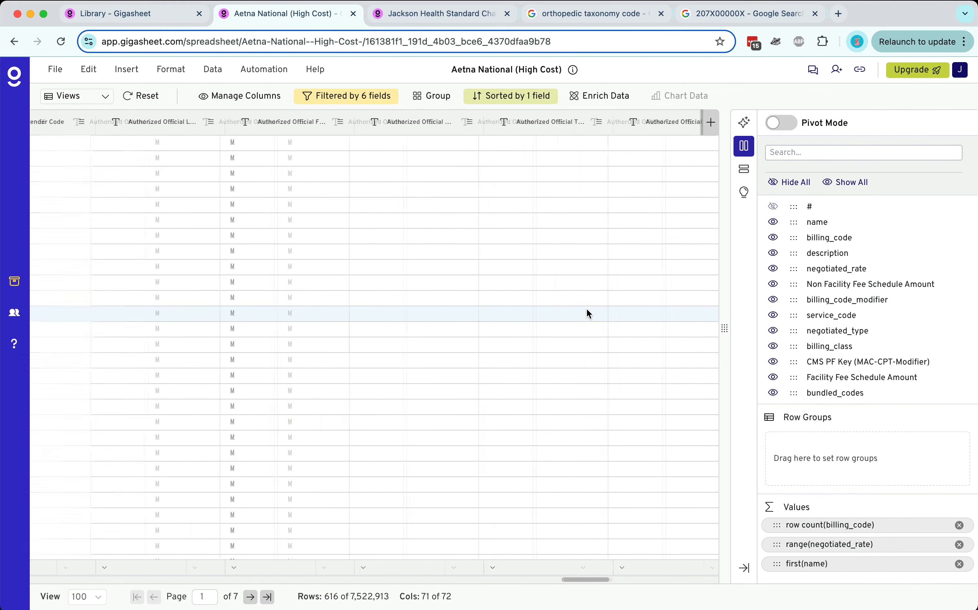
scroll(587, 313, left, 20)
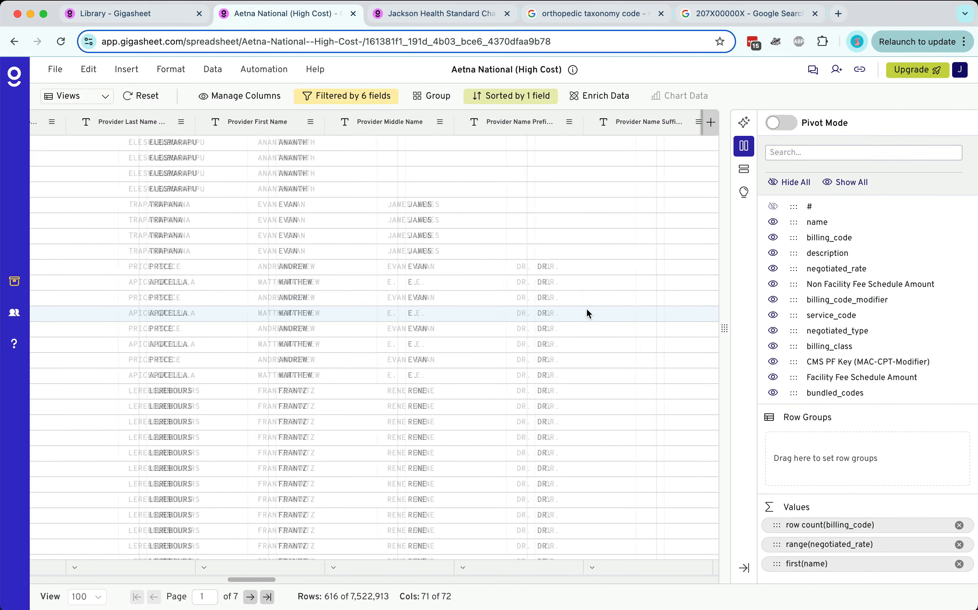
scroll(587, 313, left, 10)
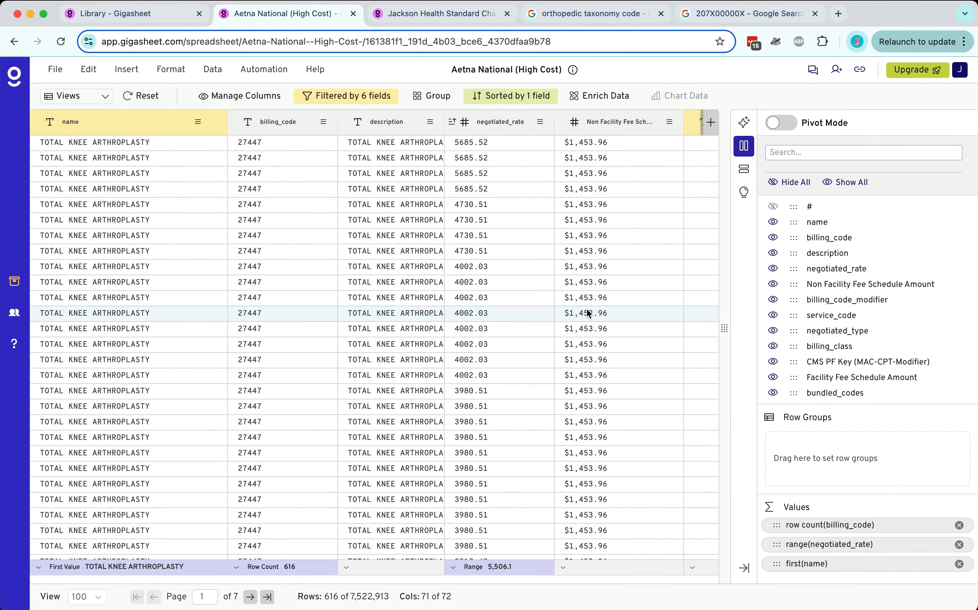
scroll(587, 314, right, 8)
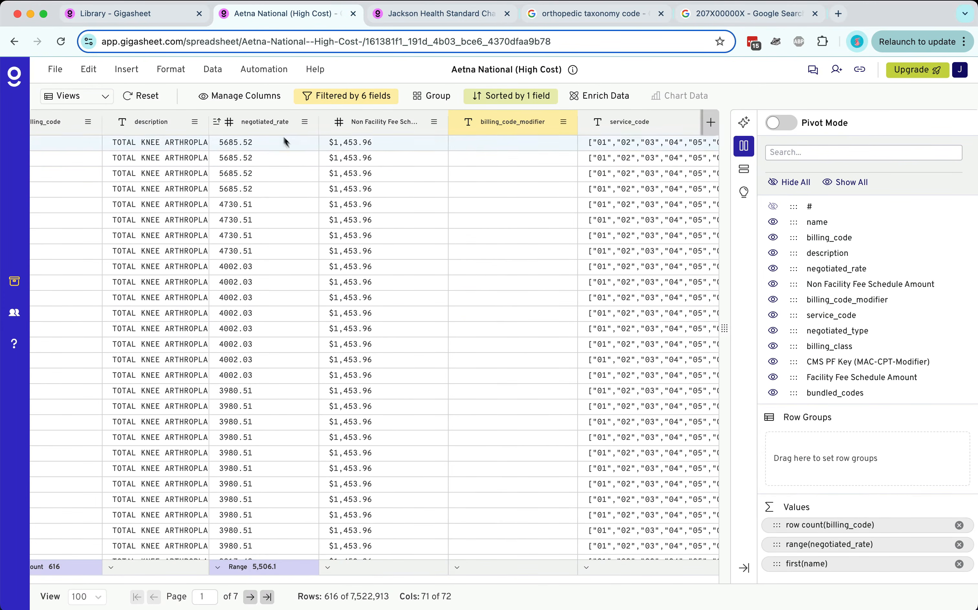
drag(287, 145, 274, 397)
scroll(274, 397, down, 3)
scroll(275, 396, down, 15)
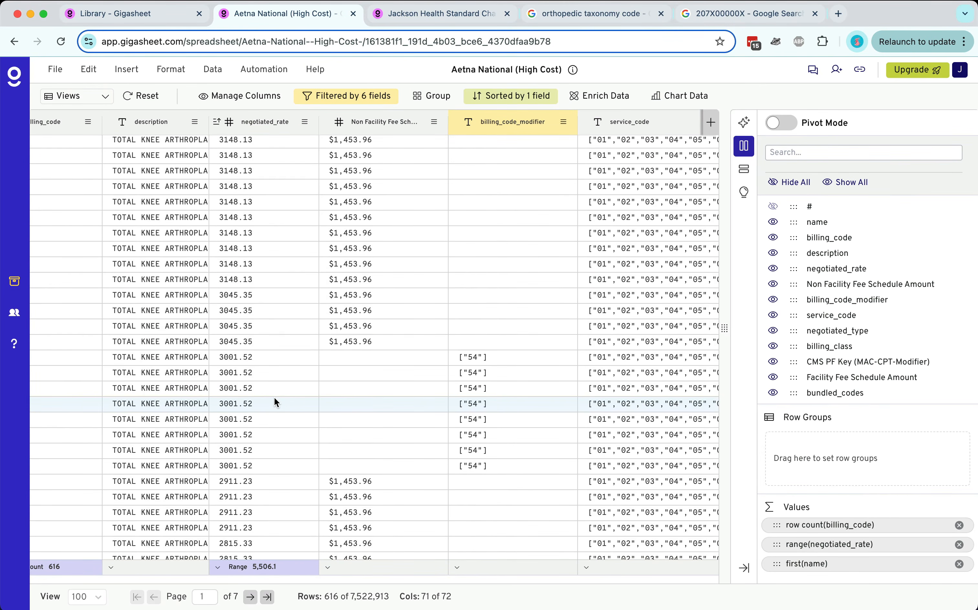
scroll(509, 377, up, 15)
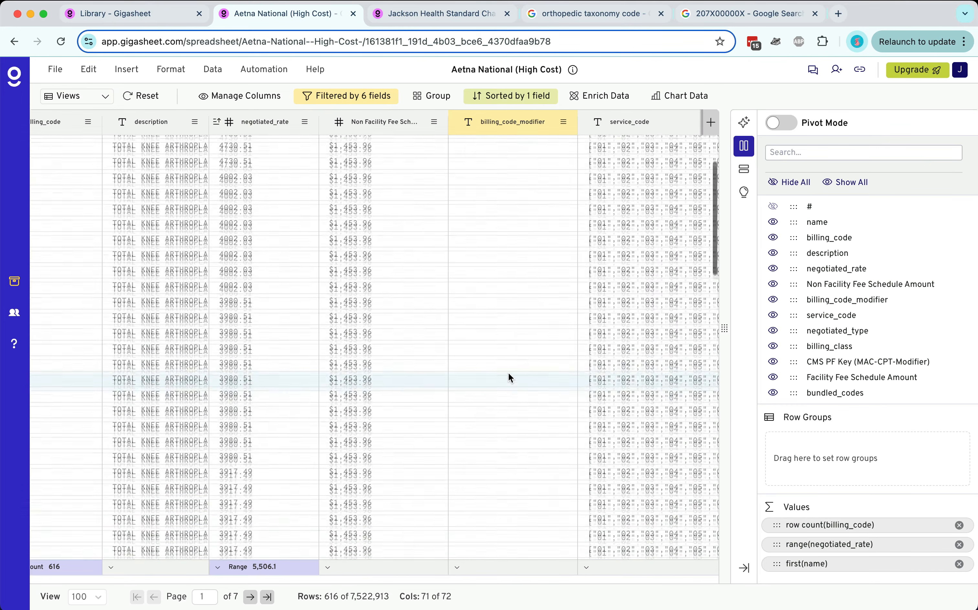
scroll(509, 372, up, 3)
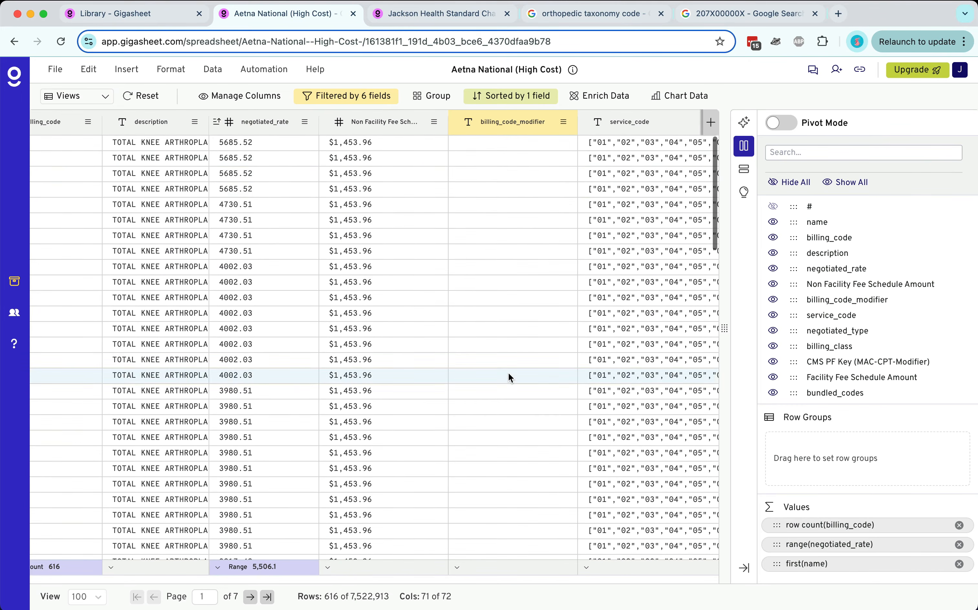
Step: Group the rows by billing_code_modifier and expand the modifier 54 group
click(564, 122)
click(619, 202)
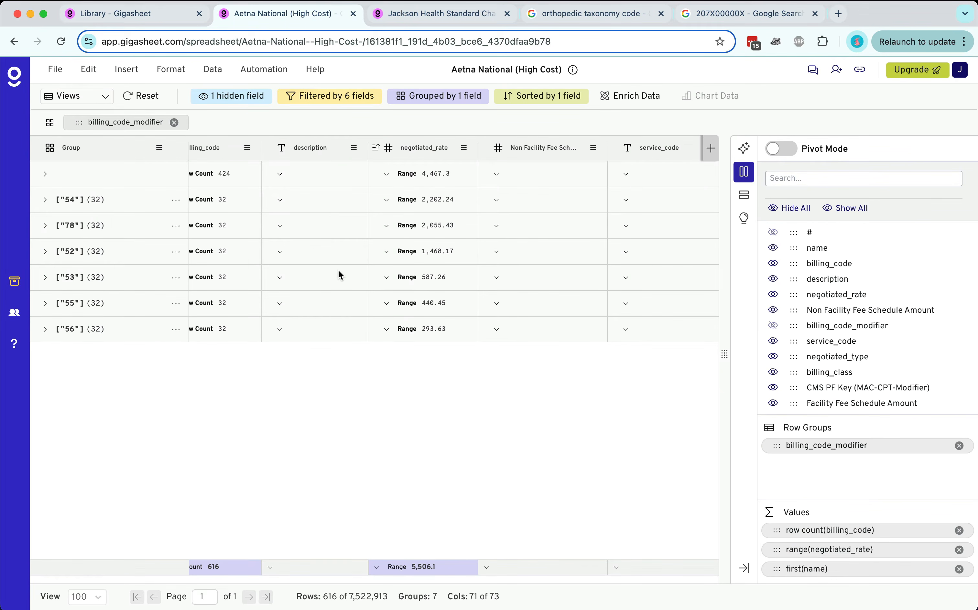
scroll(338, 270, left, 5)
click(45, 200)
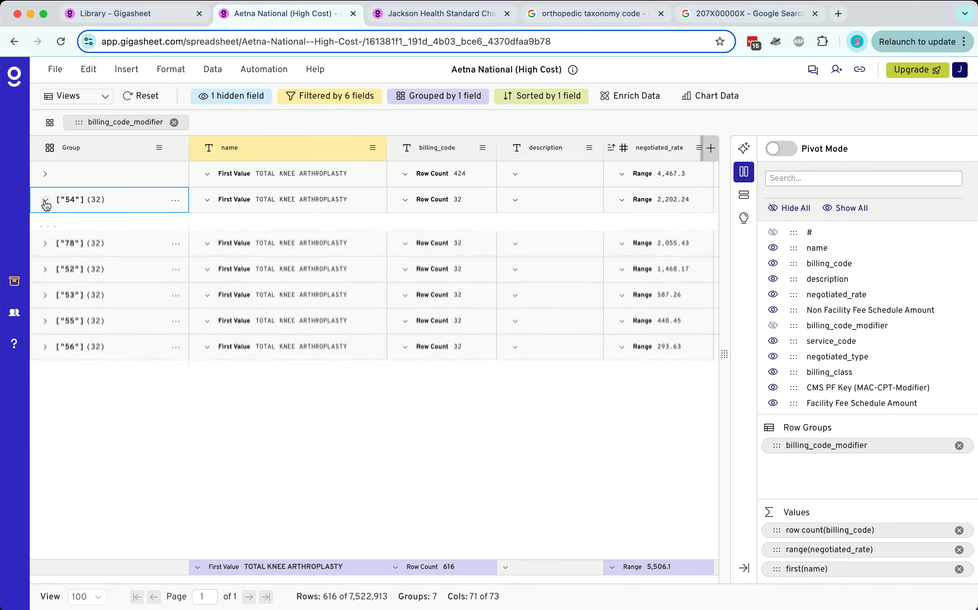
Step: Add a Unique summary to the service_code column for the modifier groups
scroll(533, 371, right, 10)
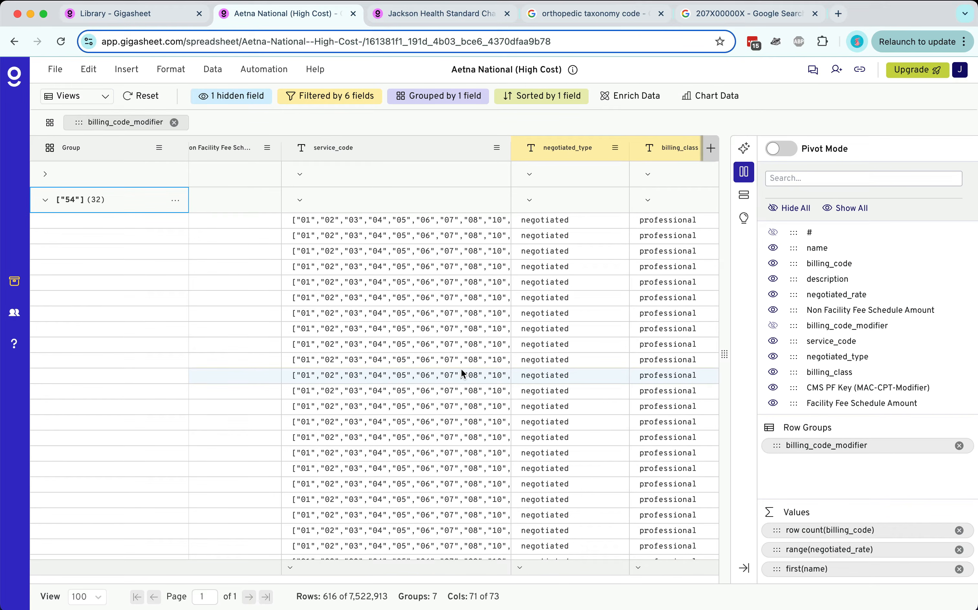
click(300, 199)
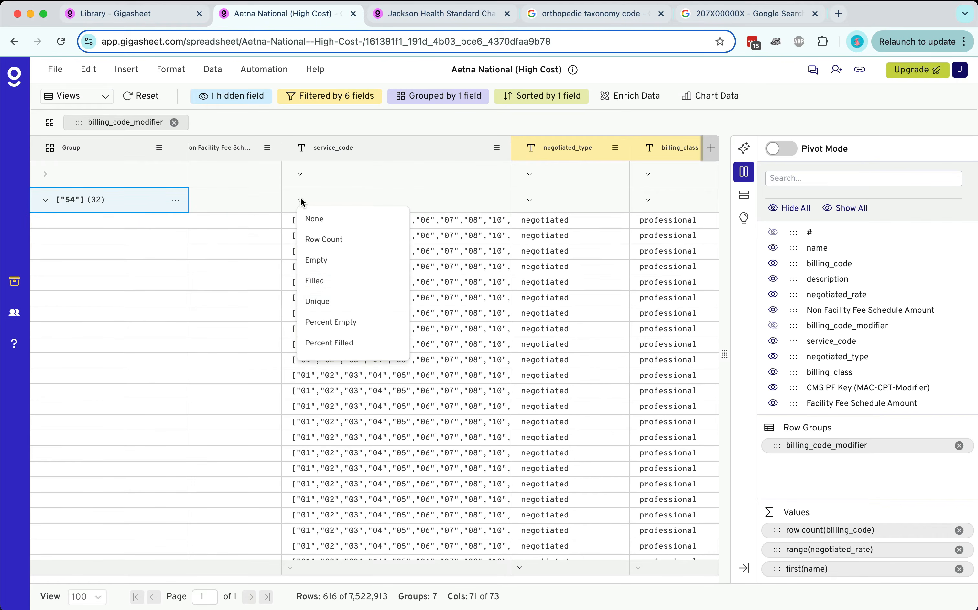
click(346, 294)
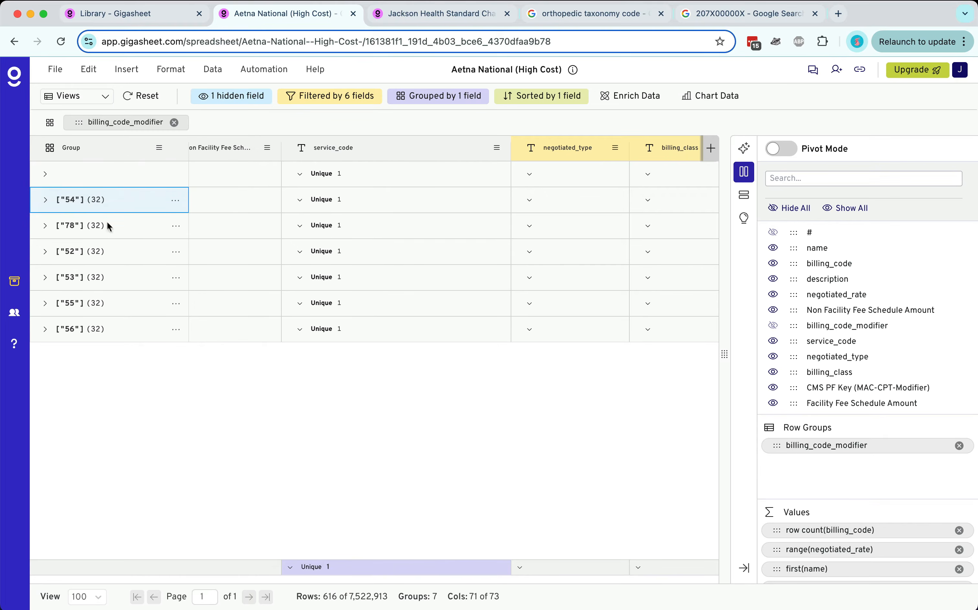
Step: Expand the modifier 54 group again, examine its service codes, and collapse it
click(46, 199)
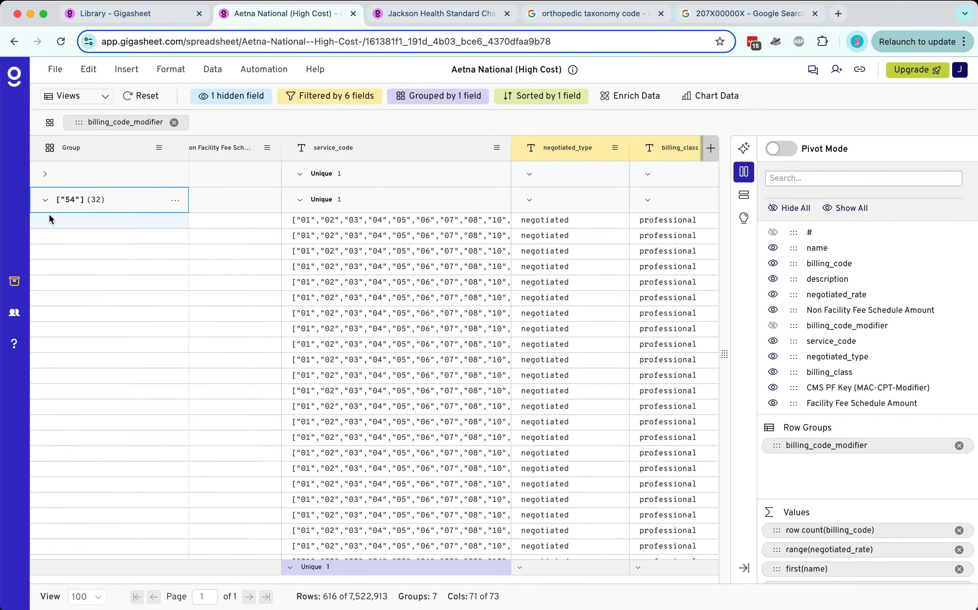
drag(392, 235, 377, 487)
click(378, 488)
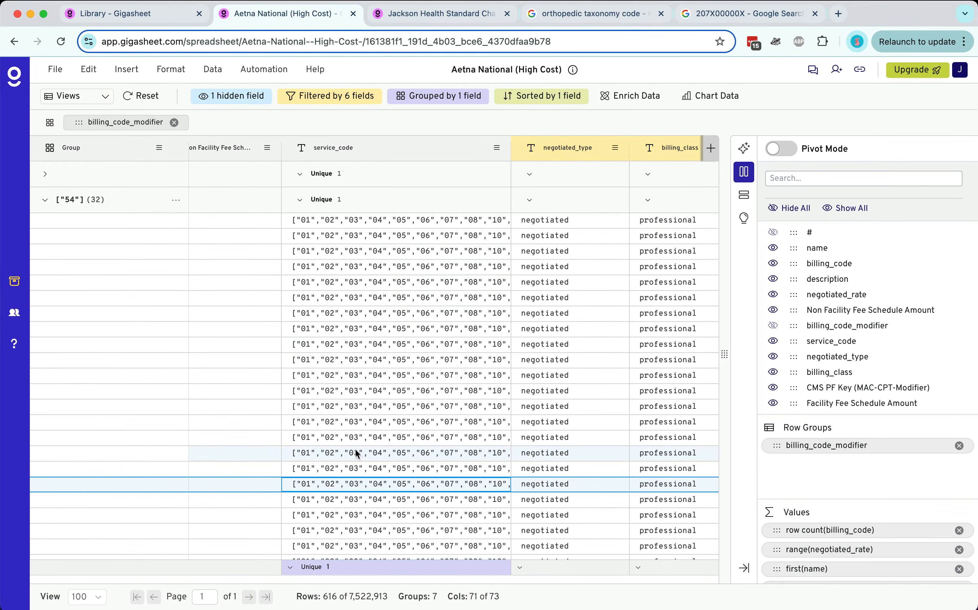
click(45, 199)
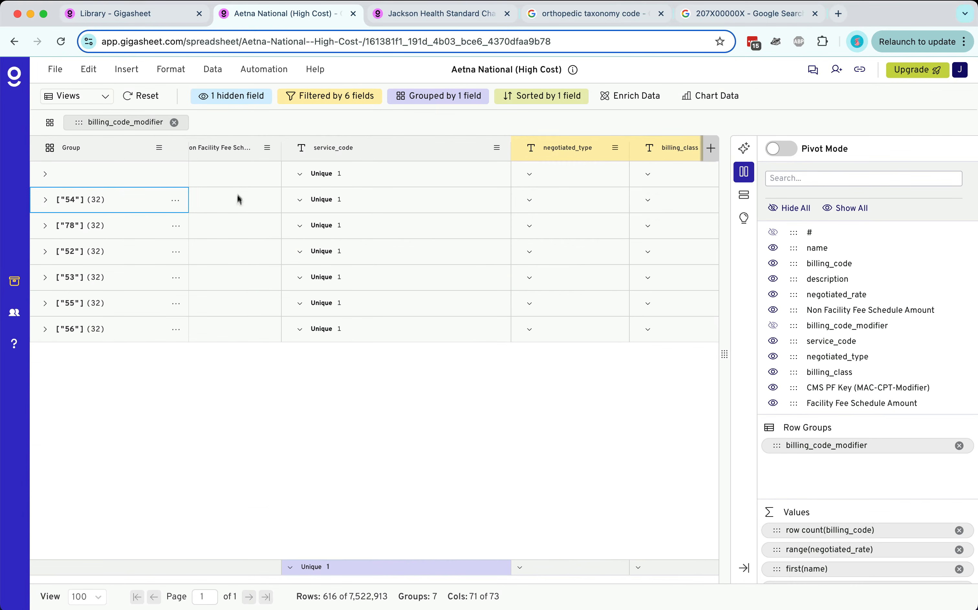
Step: Expand the group without a modifier and compare its negotiated_rate values with the Non Facility Fee Schedule Amount
click(43, 174)
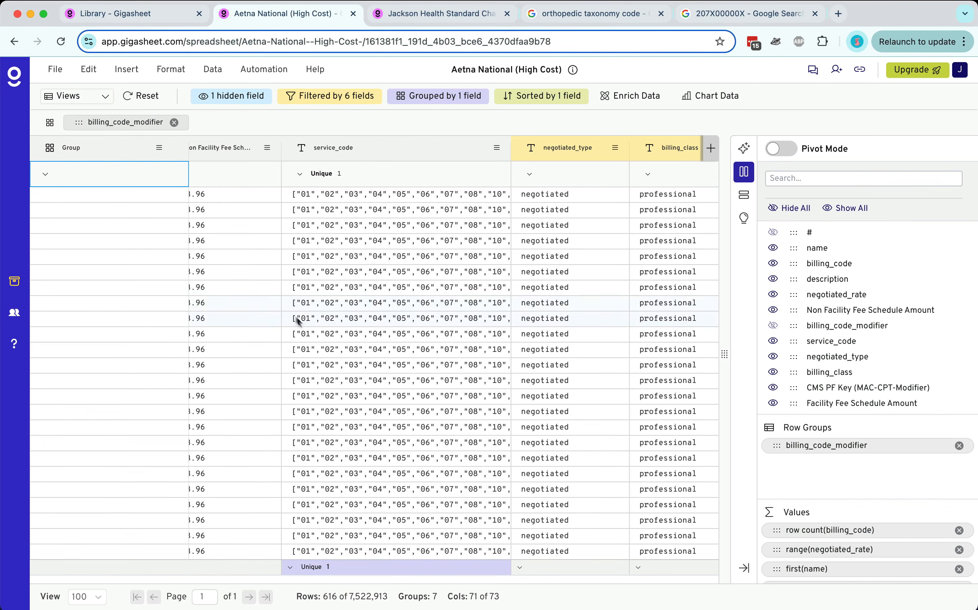
scroll(308, 330, left, 10)
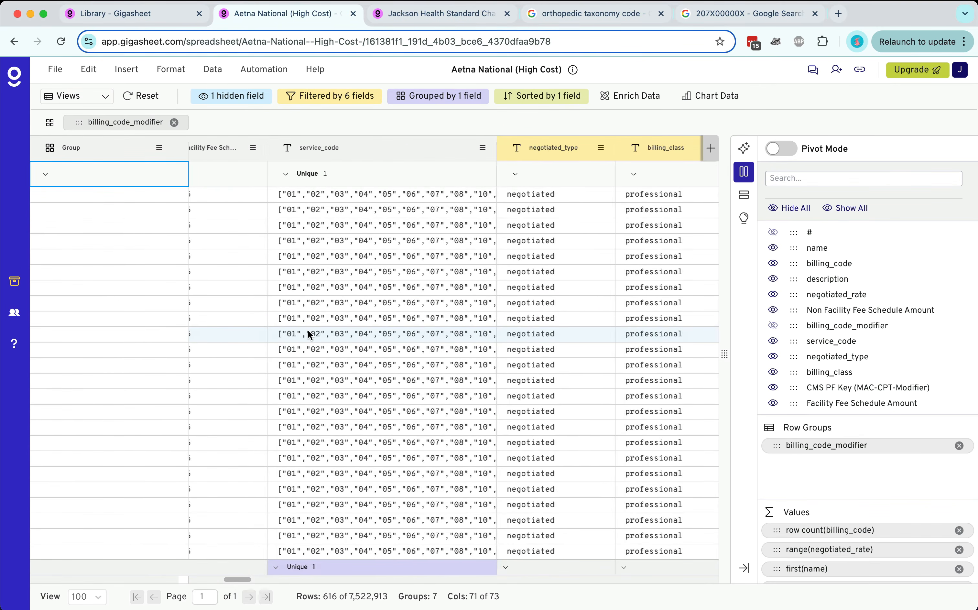
scroll(308, 330, left, 3)
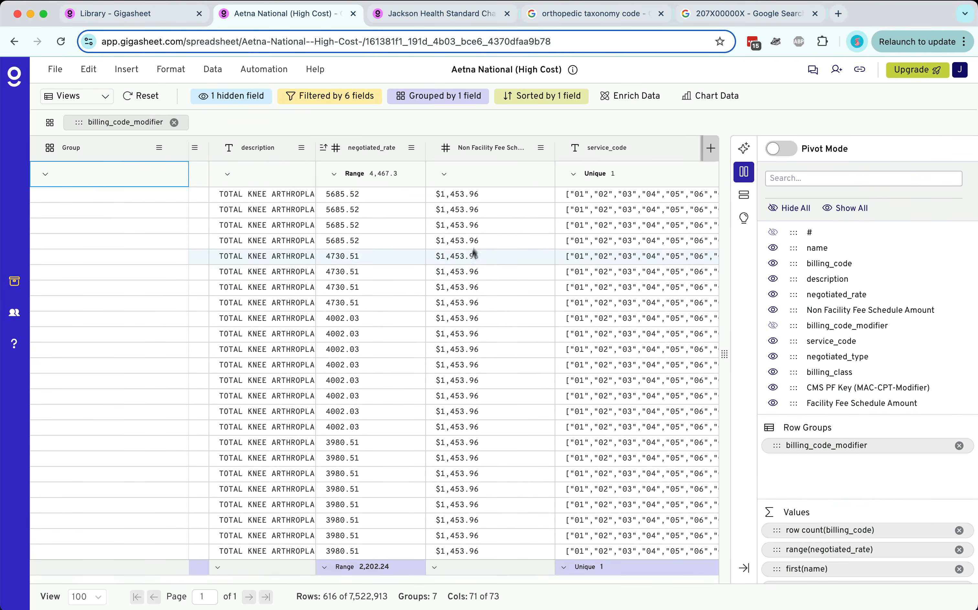
drag(479, 194, 479, 334)
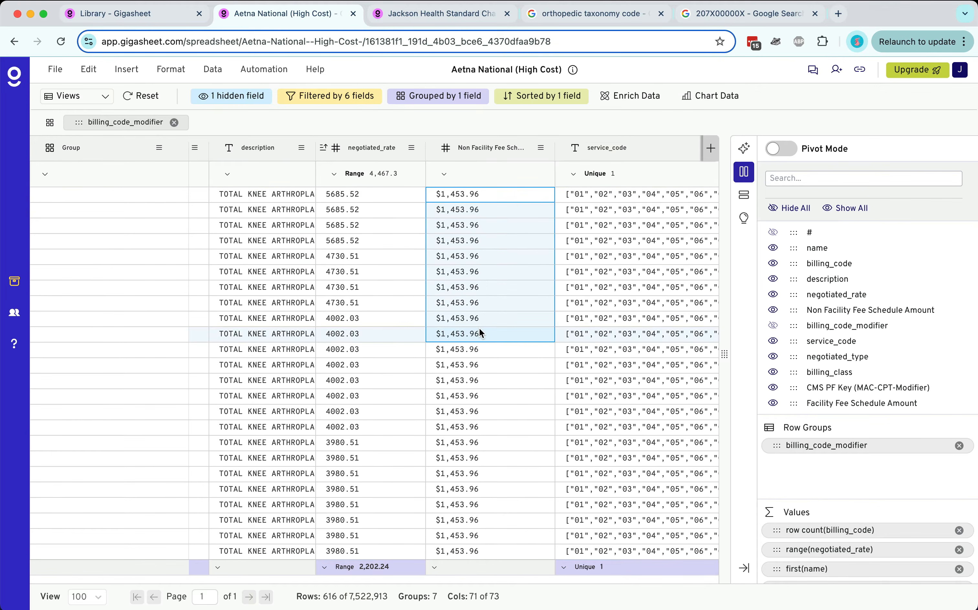
drag(396, 197, 389, 339)
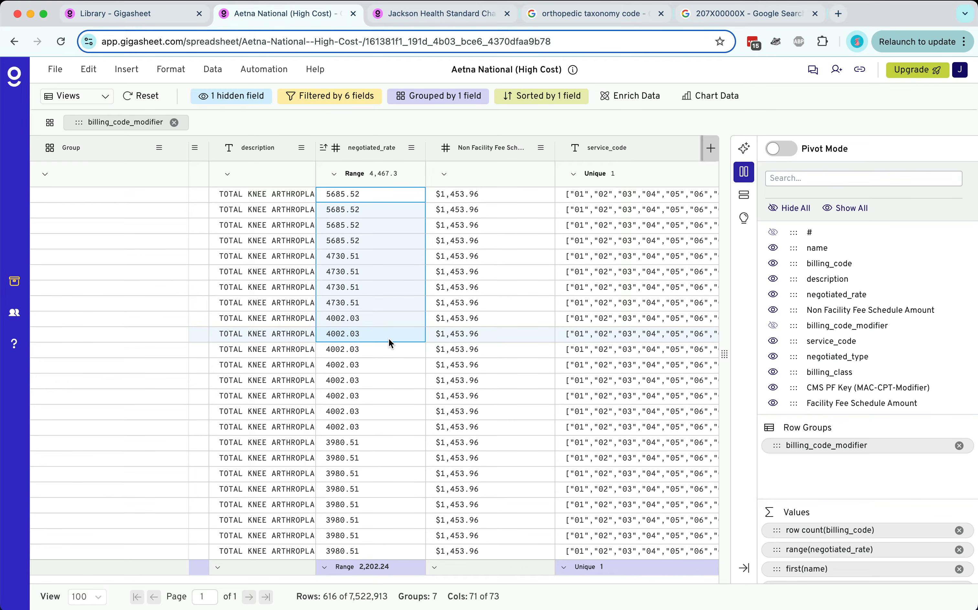
Step: Review the filter rules and the available negotiated_type values, and leave the filters without applying changes
click(343, 97)
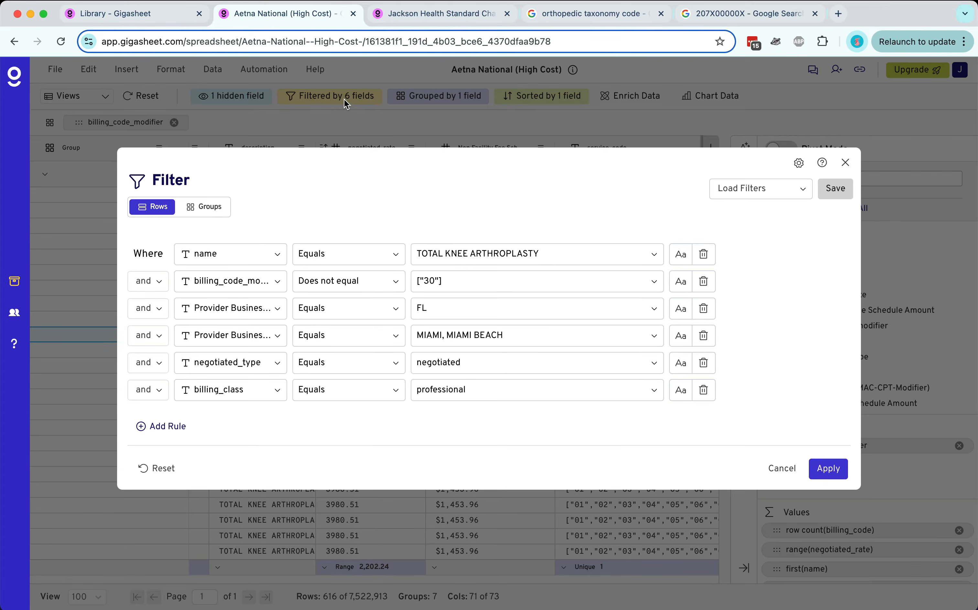
click(461, 362)
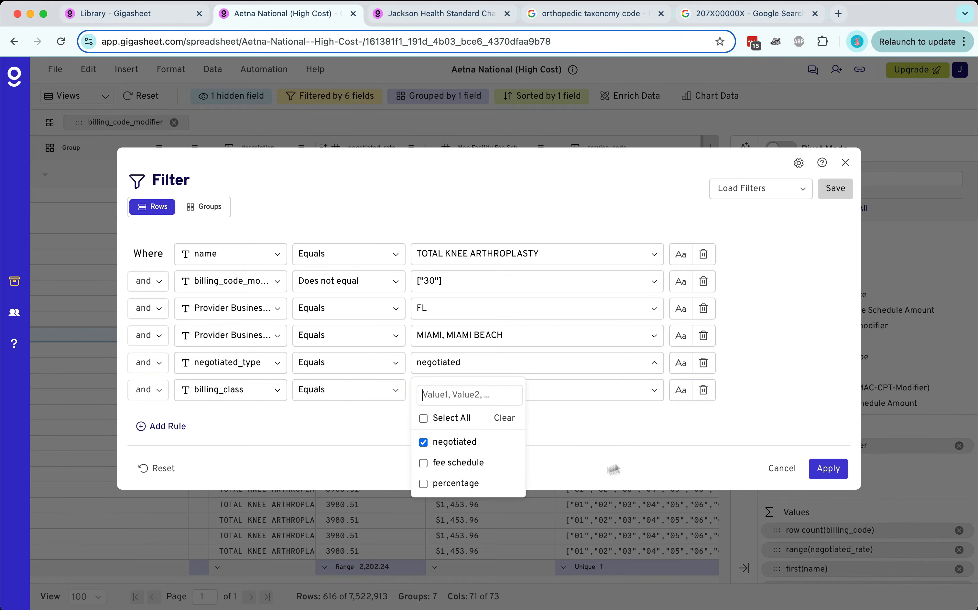
click(595, 475)
click(782, 468)
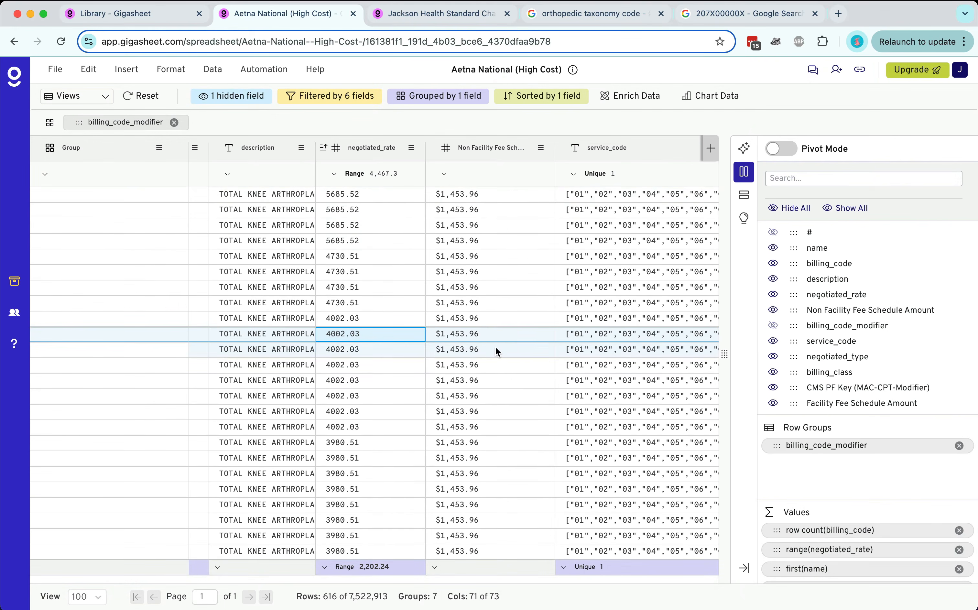
Step: Summarize negotiated_rate for the modifier groups by Average and switch the summary to Max
click(333, 174)
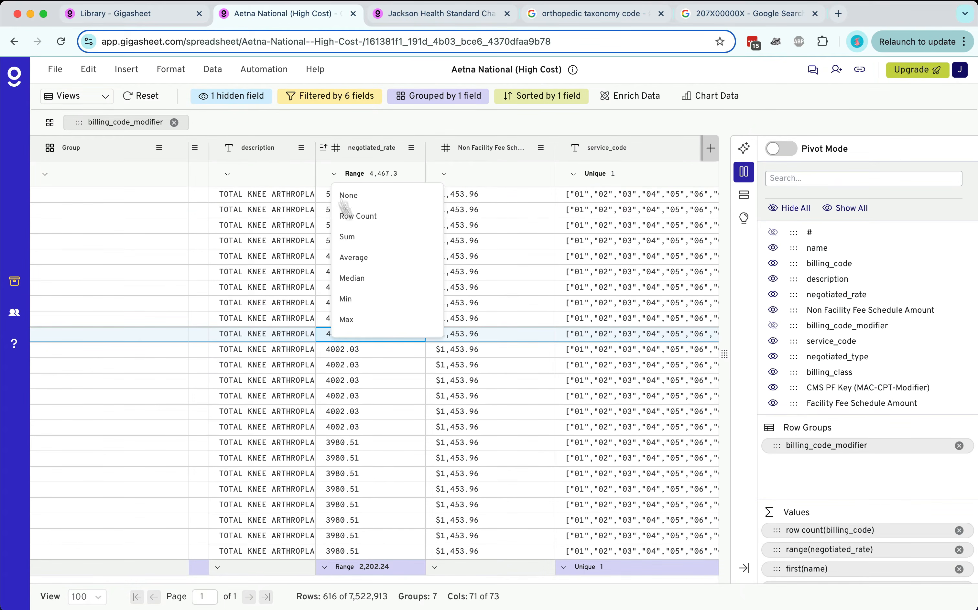
click(366, 259)
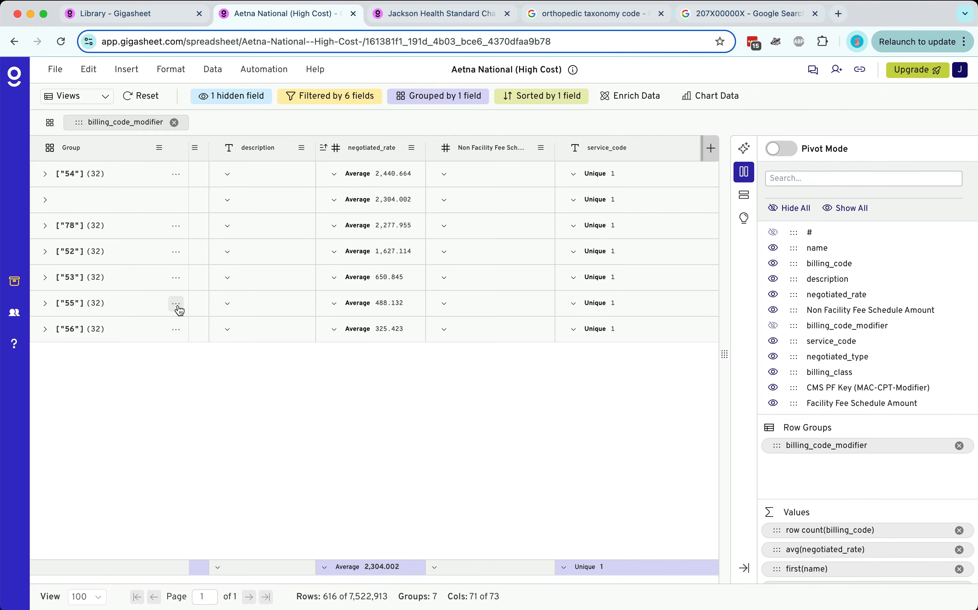
click(334, 173)
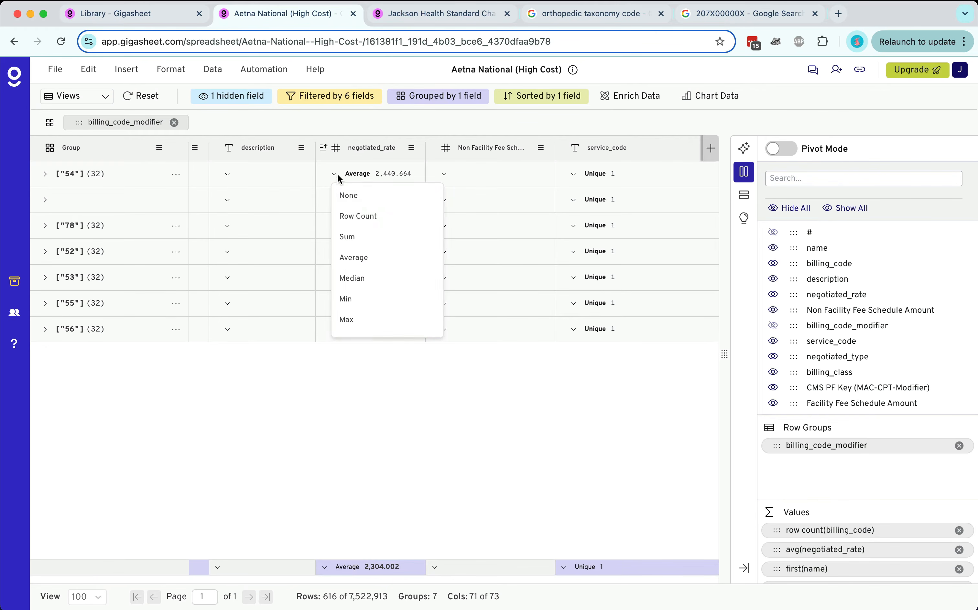
click(363, 319)
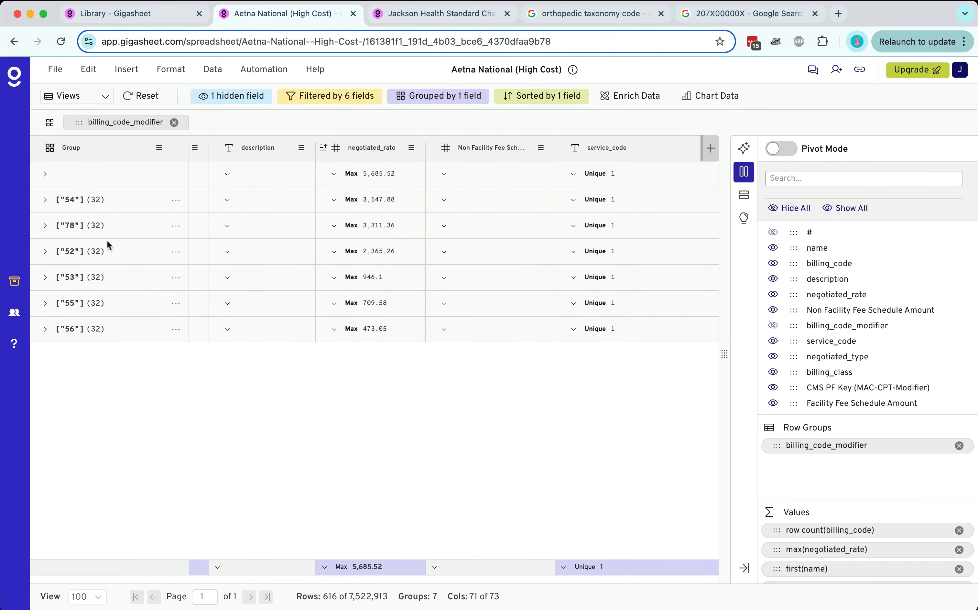
Step: Expand the modifier groups and examine the negotiated rates of the rows without a modifier down to the lowest ones
click(44, 200)
scroll(363, 323, down, 5)
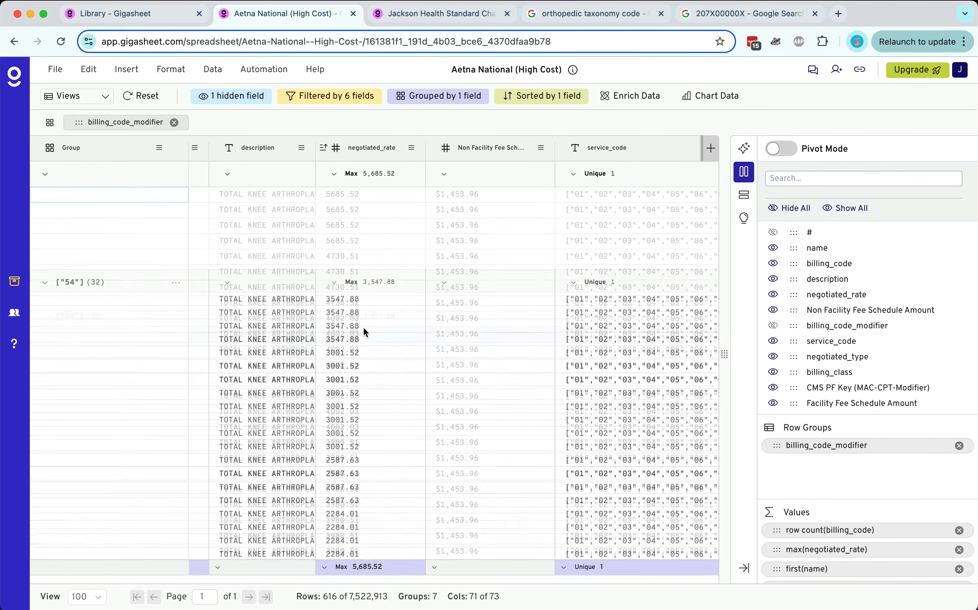
scroll(389, 373, down, 5)
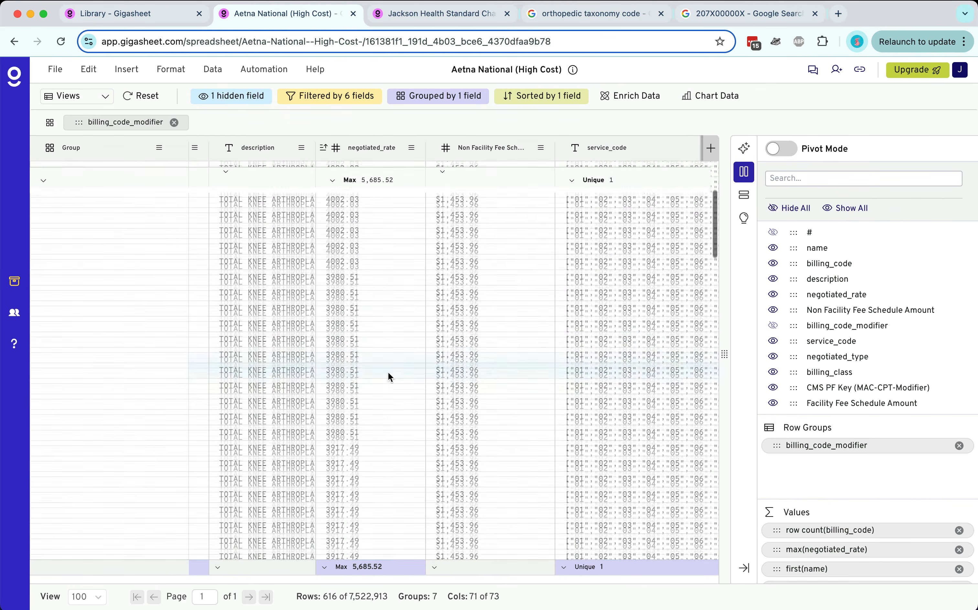
scroll(388, 375, down, 5)
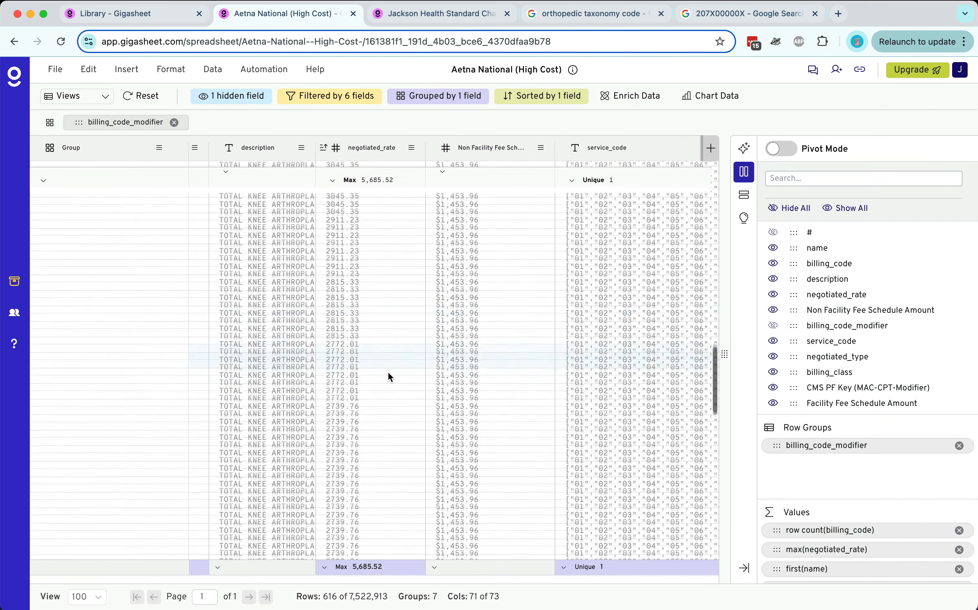
scroll(388, 374, down, 5)
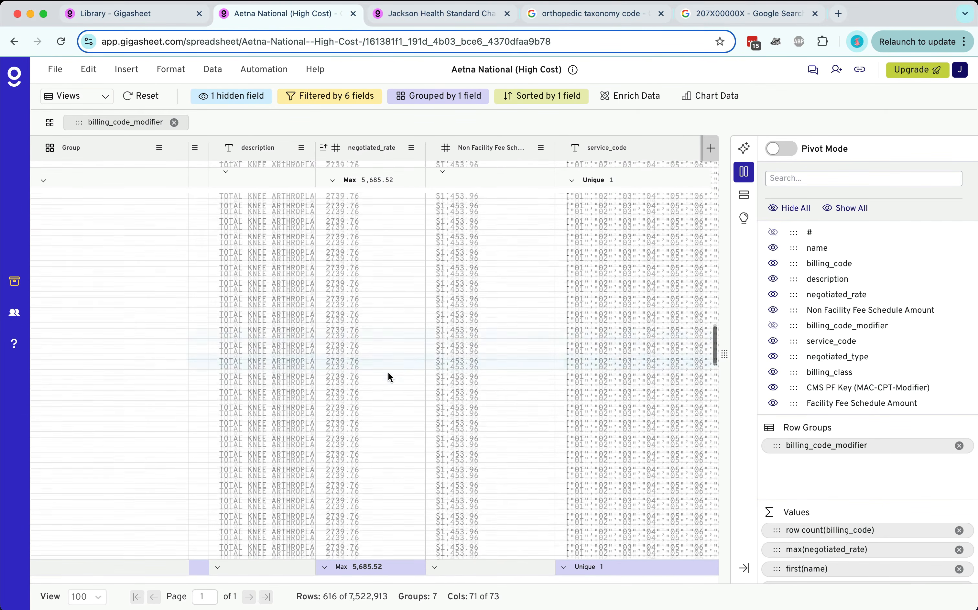
scroll(388, 376, down, 5)
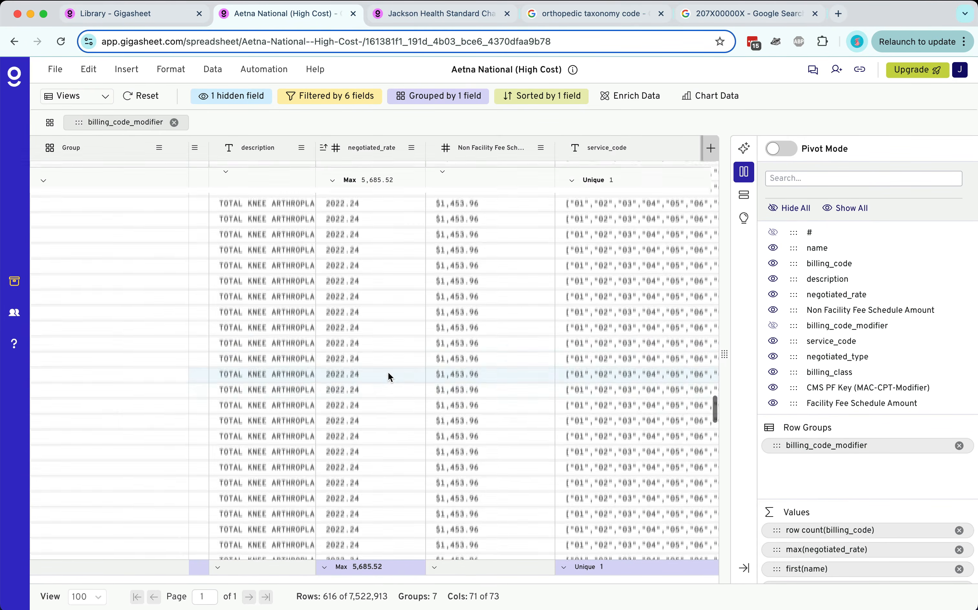
click(389, 376)
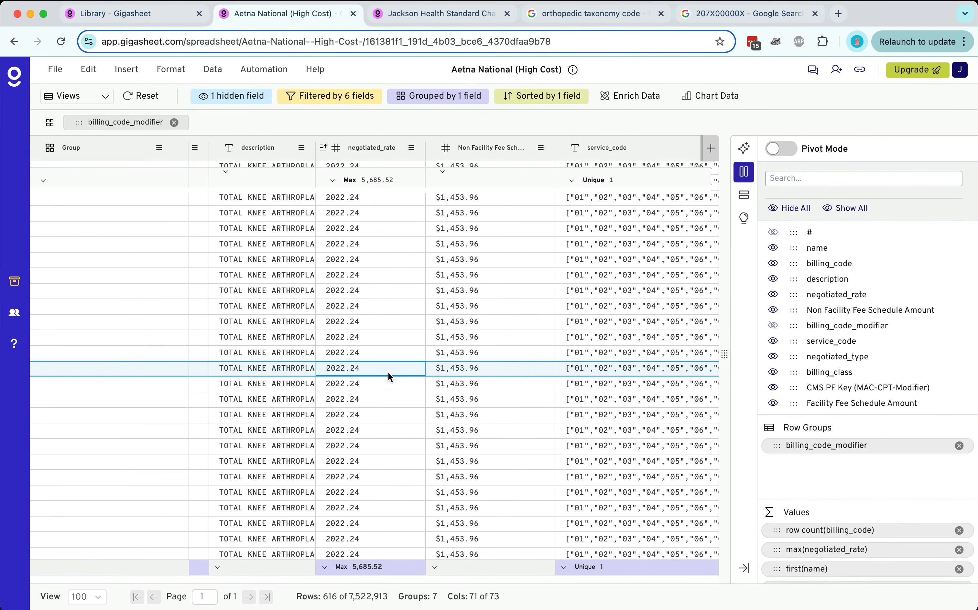
click(375, 412)
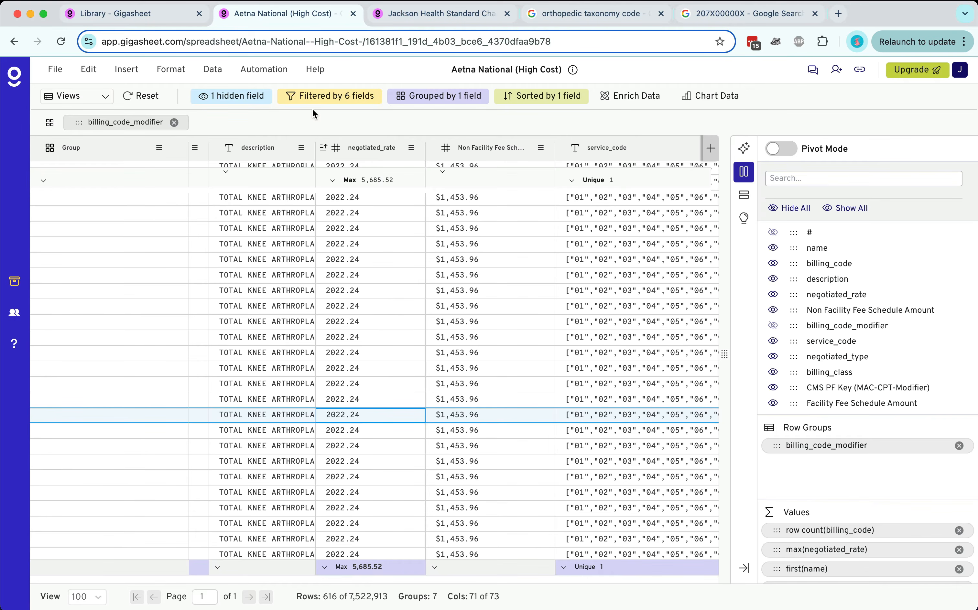
Step: Remove the MIAMI, MIAMI BEACH filter rule and ungroup the rows from billing_code_modifier
click(329, 97)
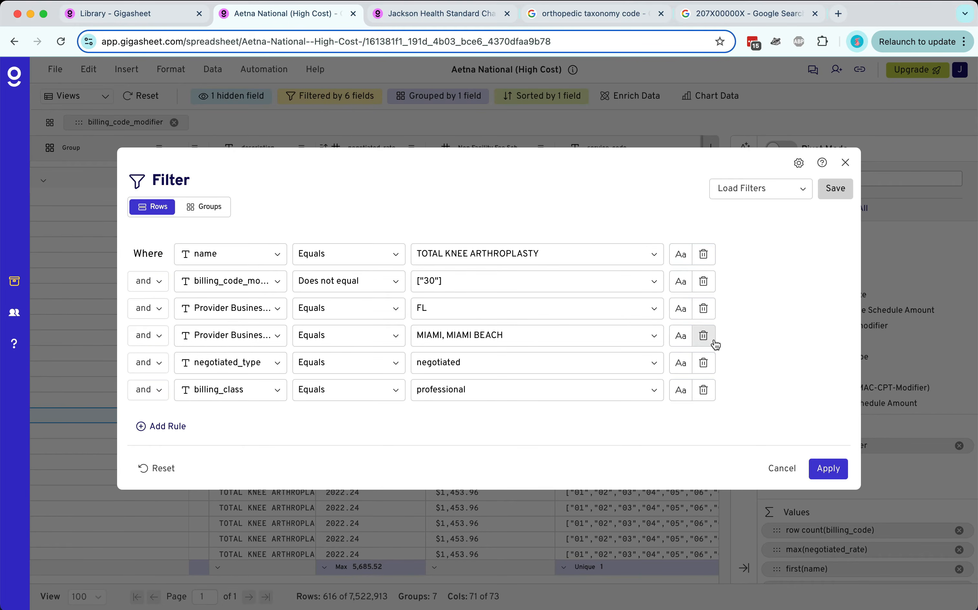
click(703, 335)
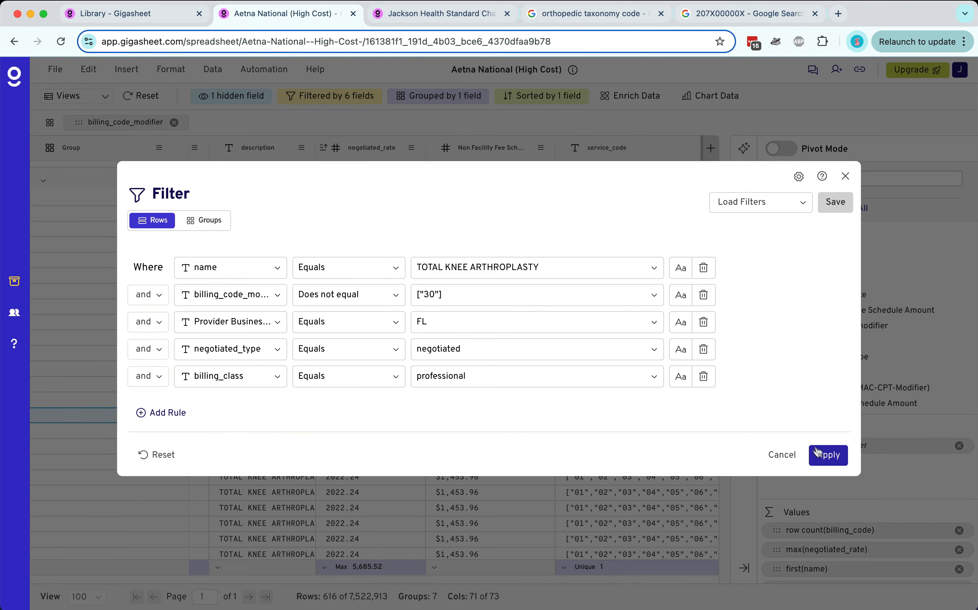
click(829, 459)
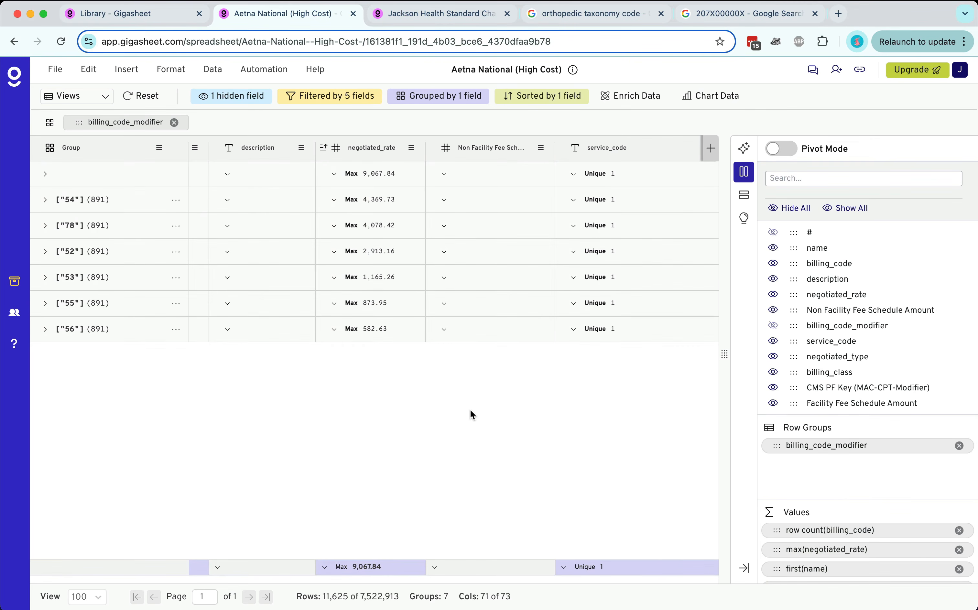
click(174, 123)
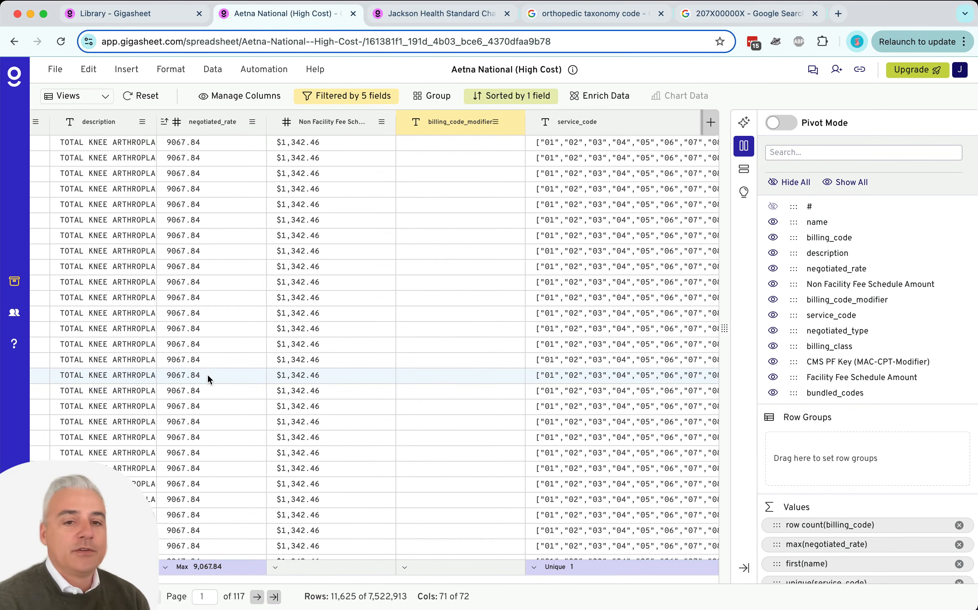
Step: Check the combined Jackson Health sheet, preview combining the library's West, South, North and Memorial files, cancel, and clear the selection
click(439, 17)
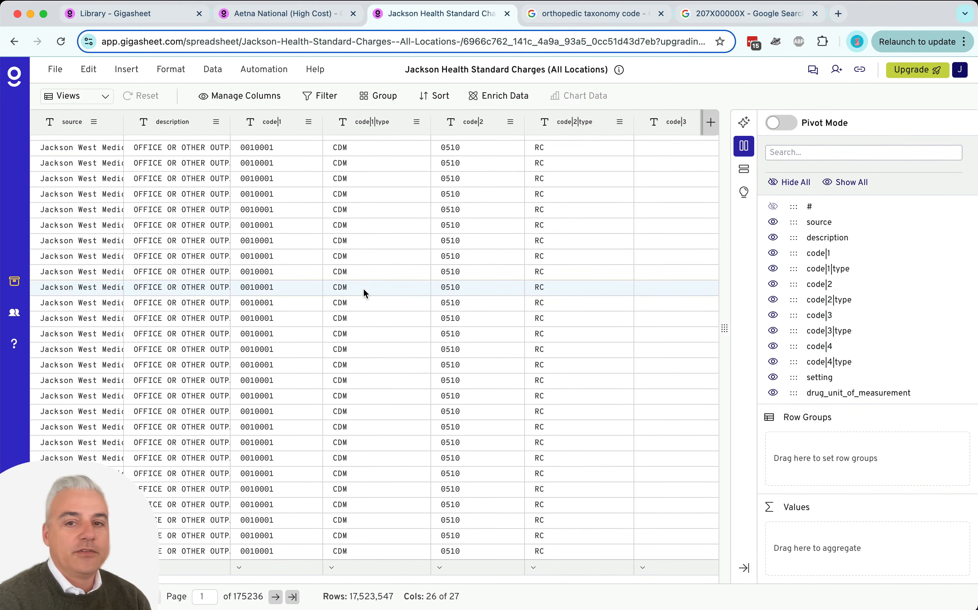
click(168, 20)
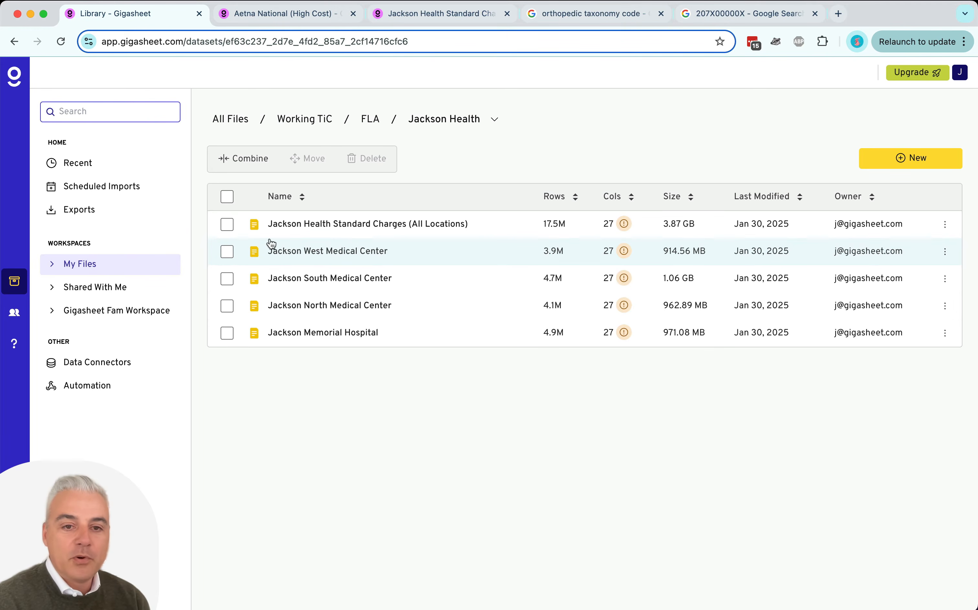
click(226, 251)
click(228, 278)
click(227, 306)
click(227, 333)
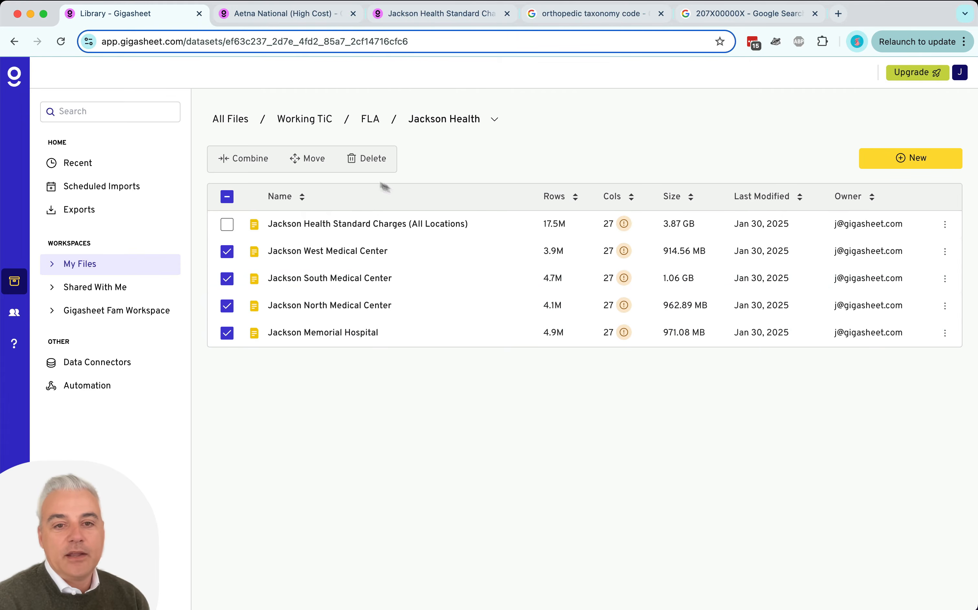
click(250, 159)
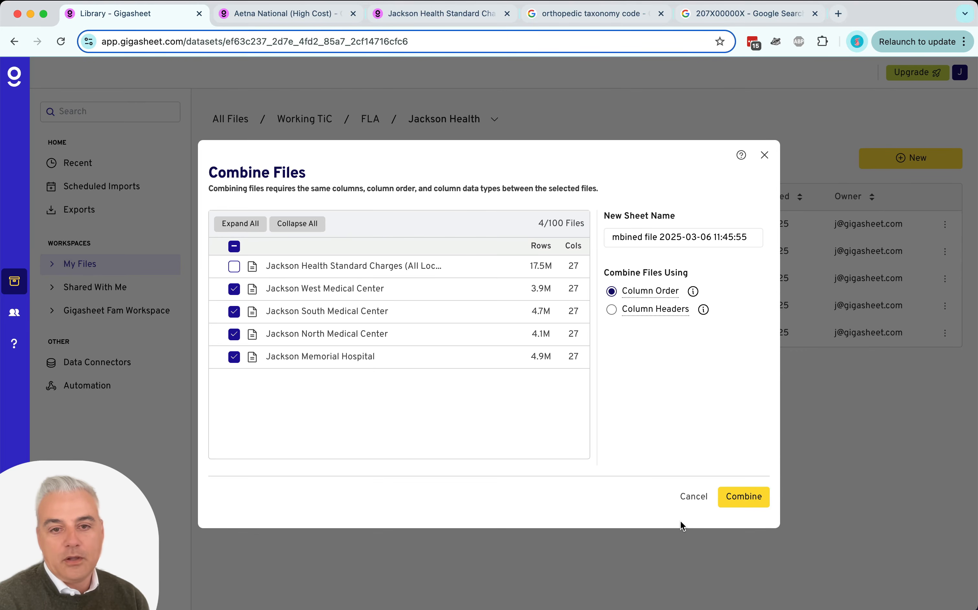
click(692, 497)
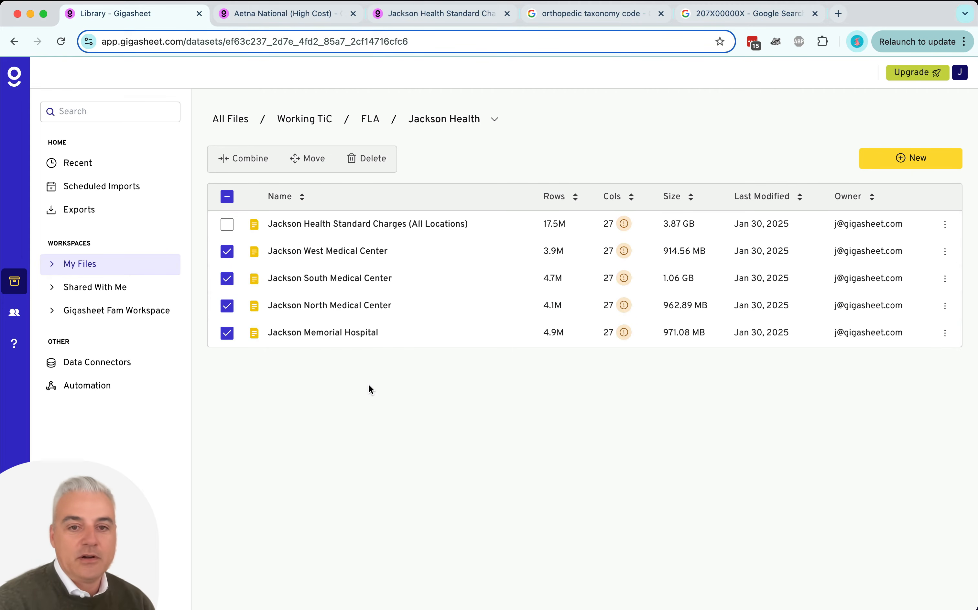
click(227, 198)
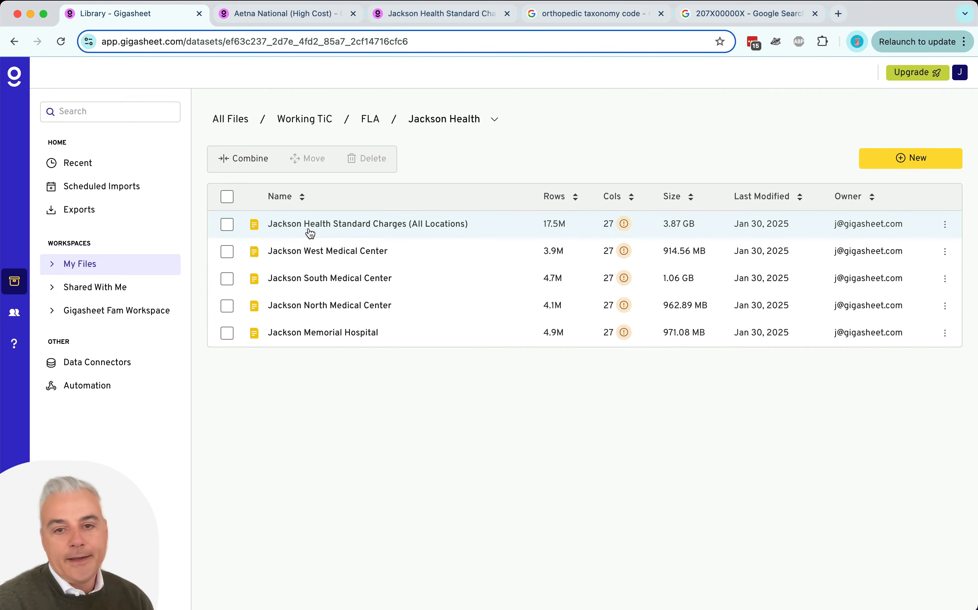
Step: View the Cleveland Clinic folder in FLA and its Combine Files options, cancel, and return to the Jackson Health folder
click(370, 120)
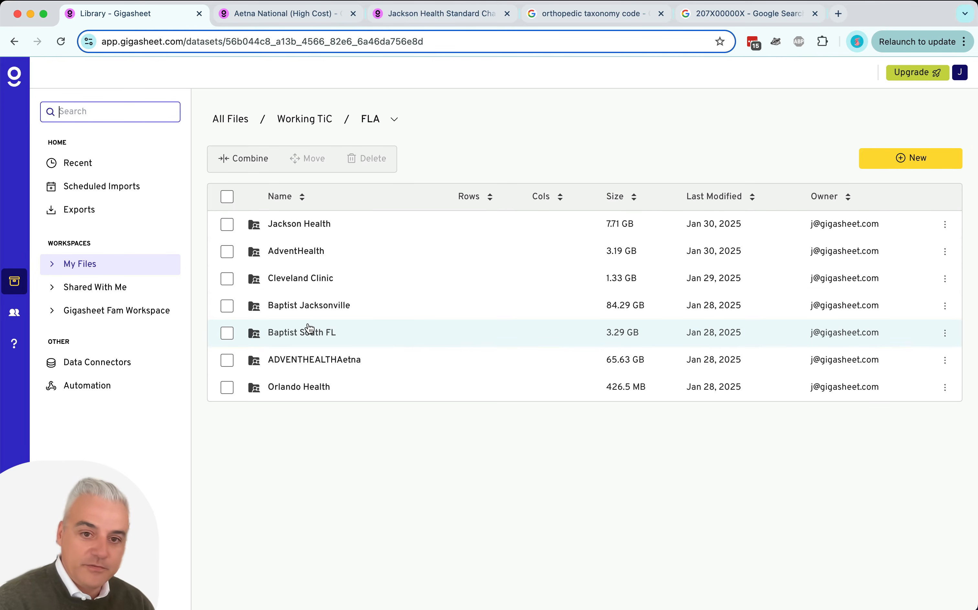
click(291, 280)
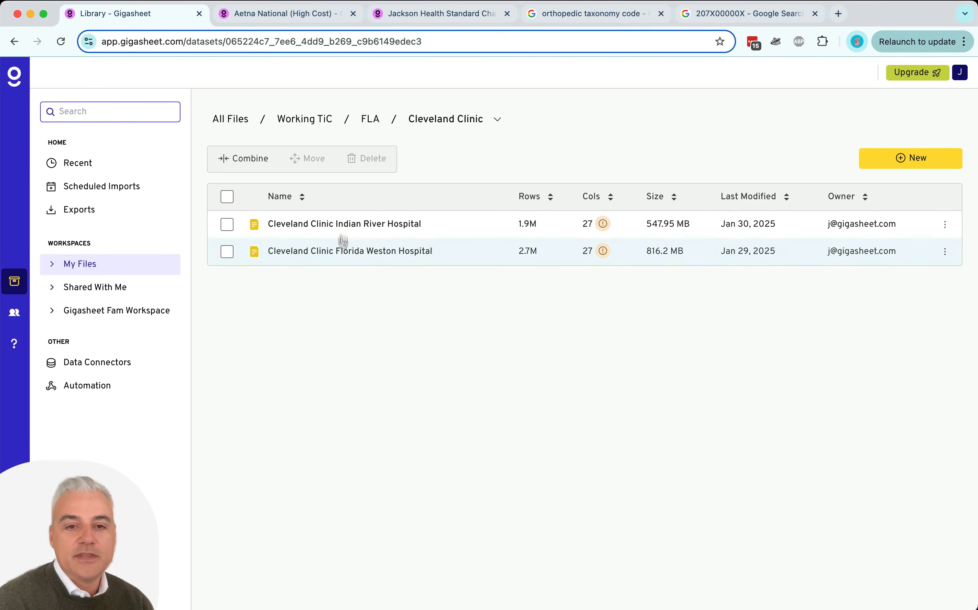
click(245, 158)
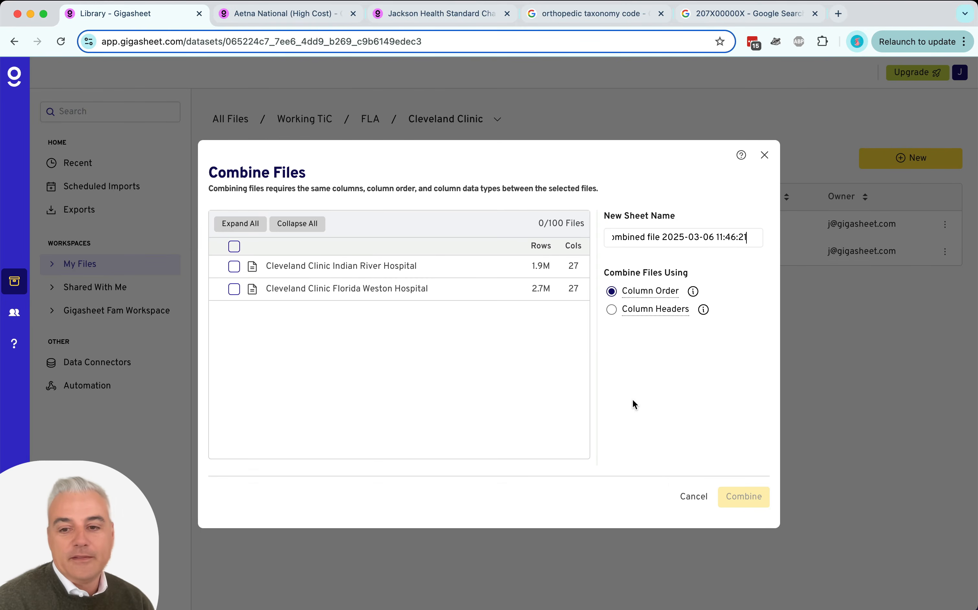
click(687, 495)
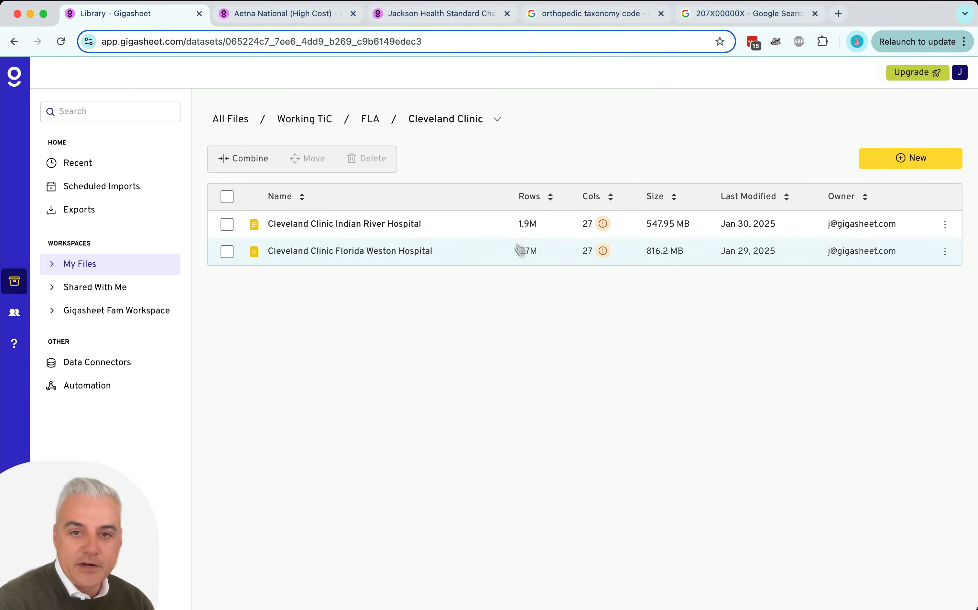
click(367, 130)
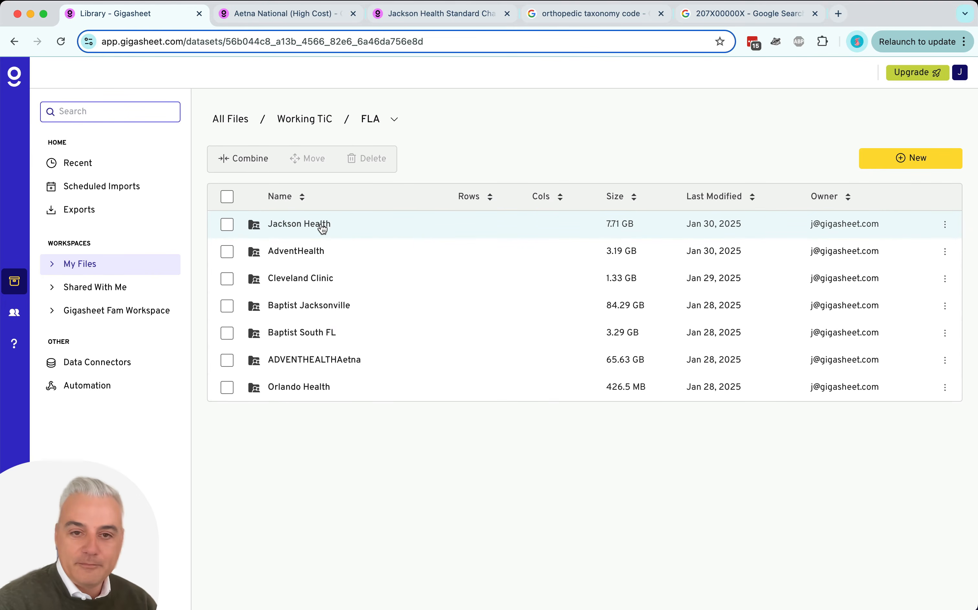
click(322, 229)
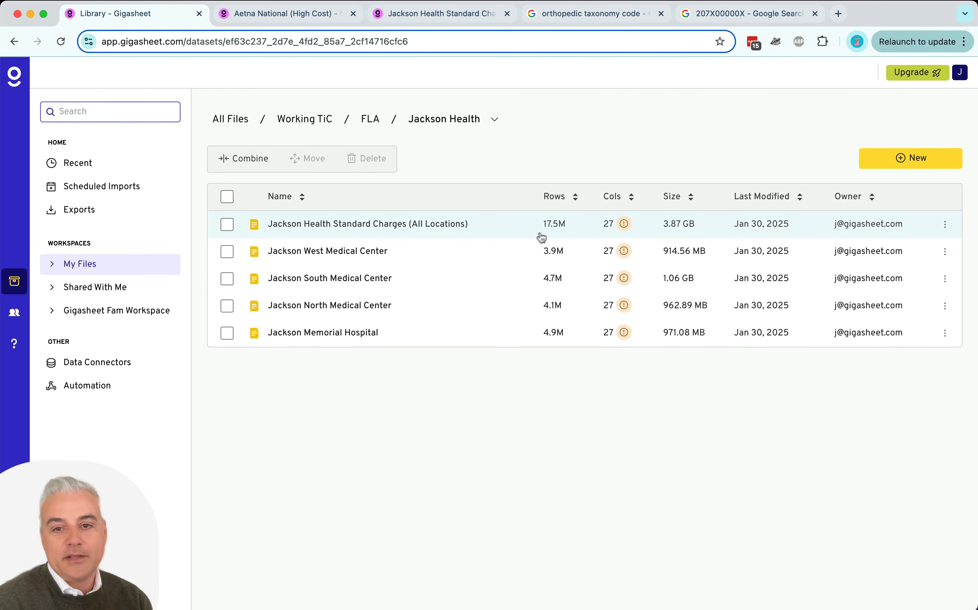
Step: Group the combined Jackson Health sheet by source, widen the group column to read the hospital names, and remove the grouping
click(442, 16)
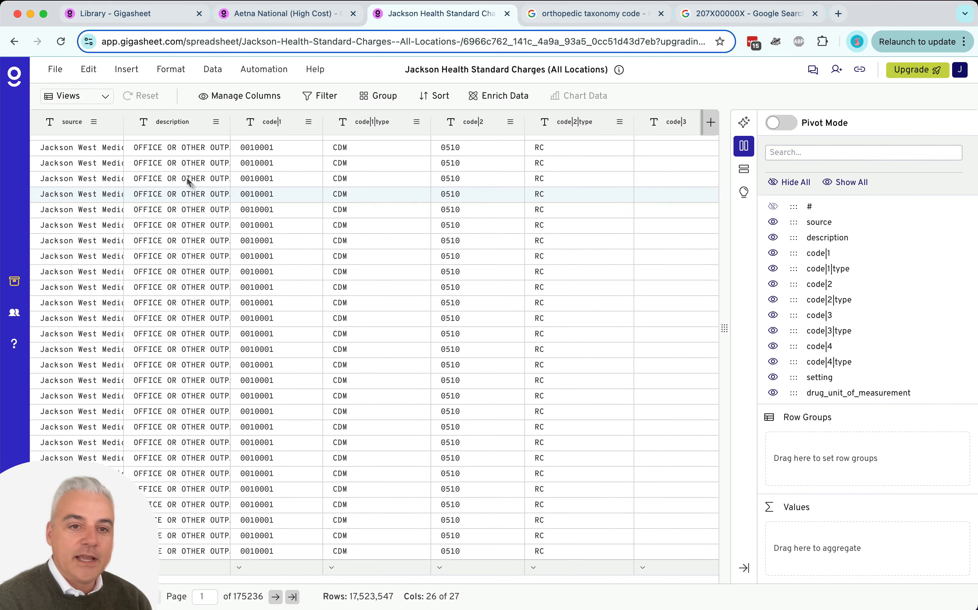
click(97, 122)
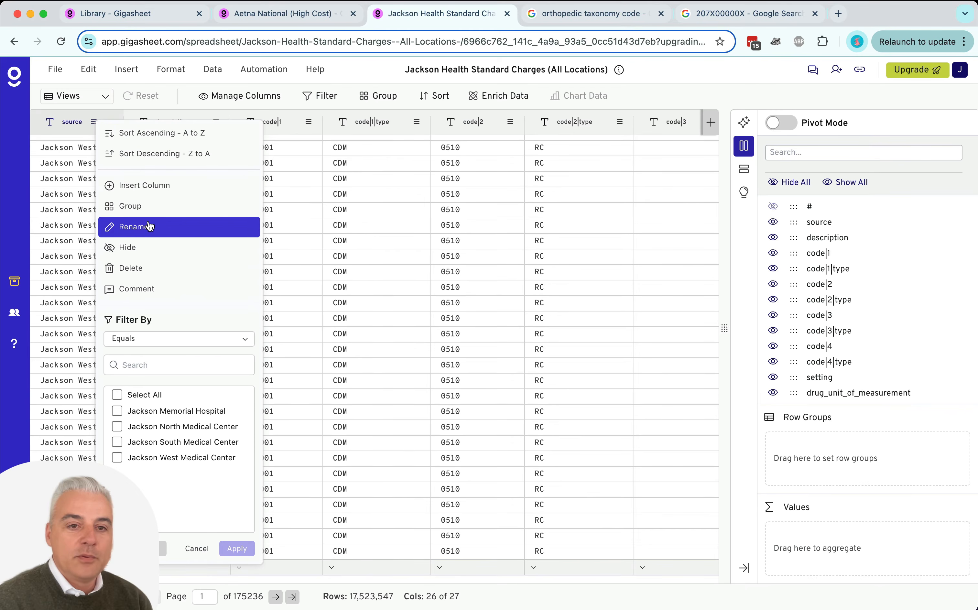
click(148, 212)
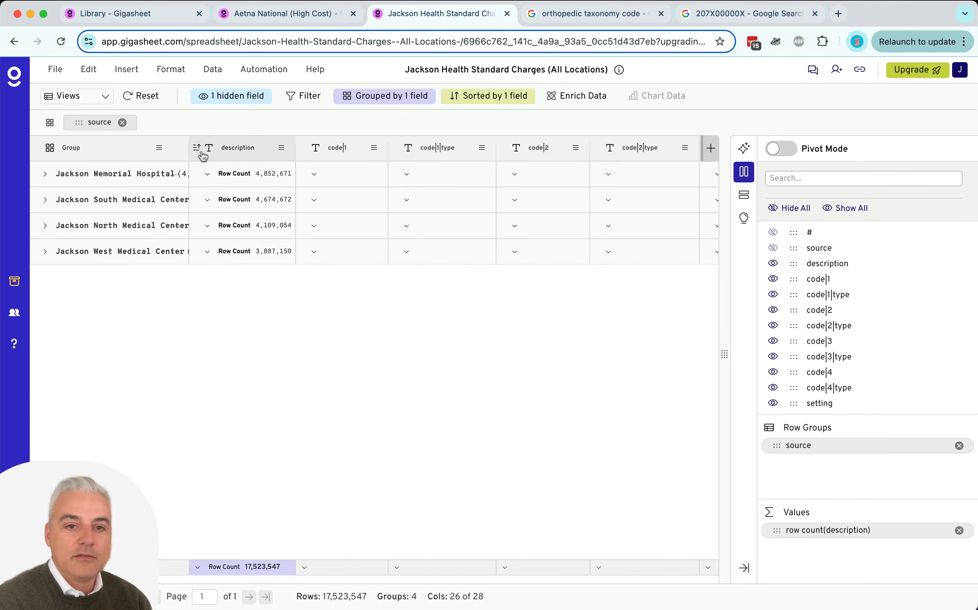
drag(188, 152, 298, 153)
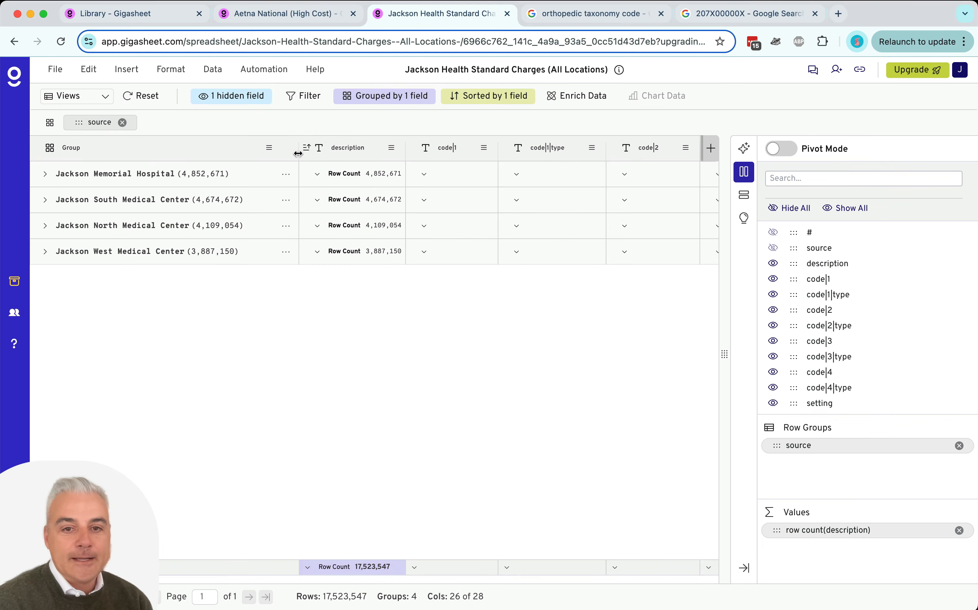
drag(299, 155, 281, 156)
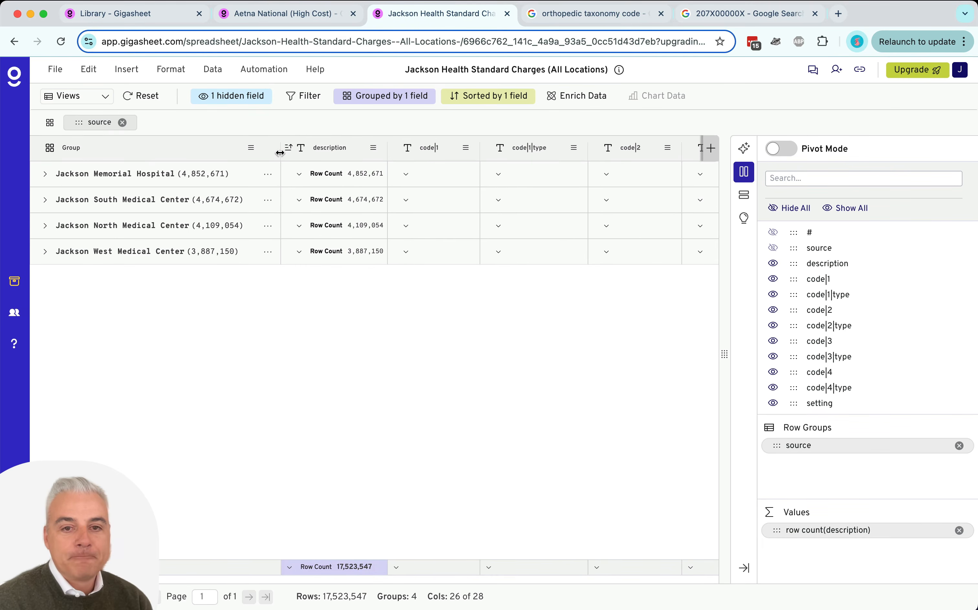
click(122, 122)
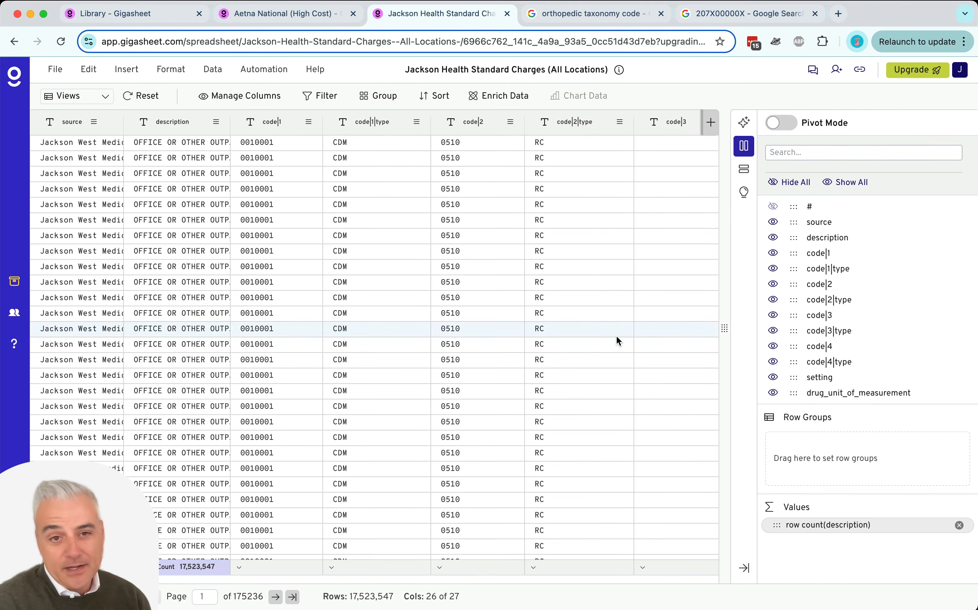
Step: Examine the code and code type columns, from code|1 through code|4|type, in the first rows of the sheet
scroll(616, 336, right, 3)
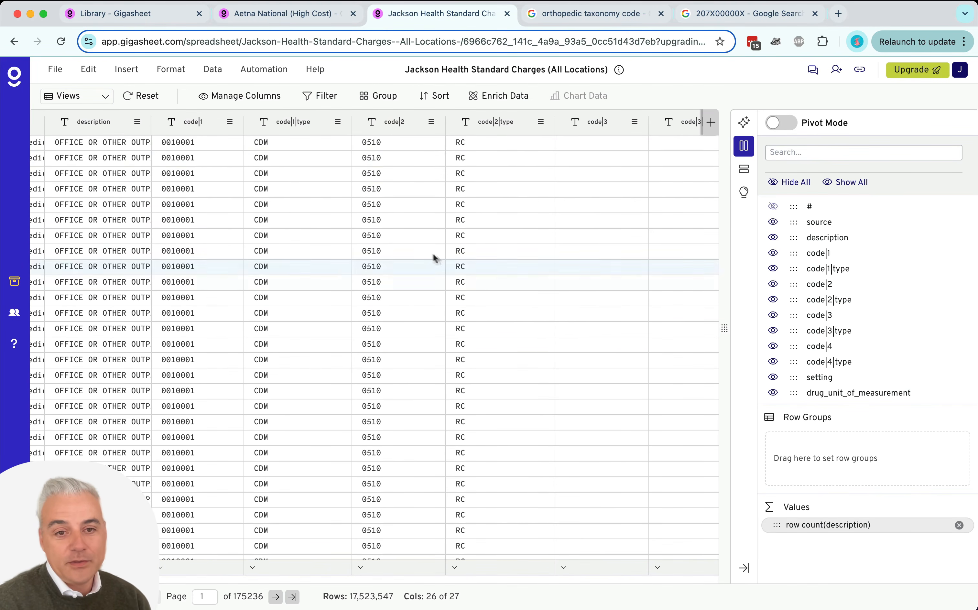
drag(318, 148, 315, 184)
click(314, 183)
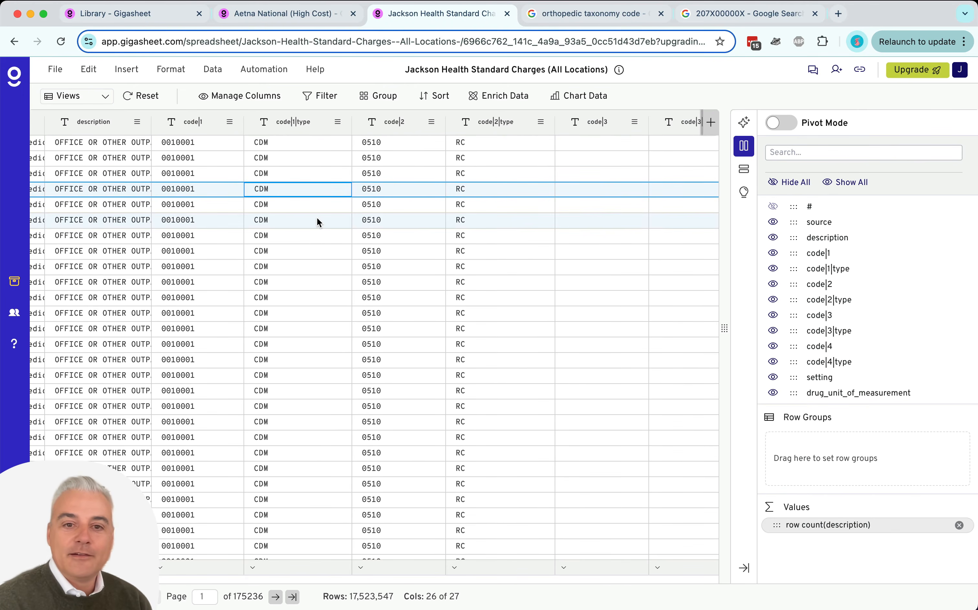
click(506, 191)
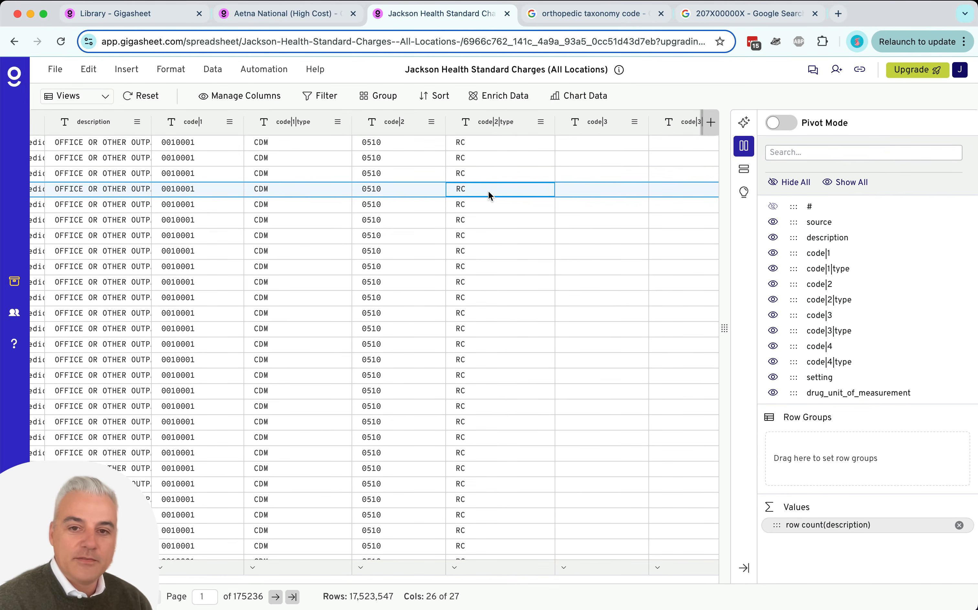
click(493, 163)
click(487, 213)
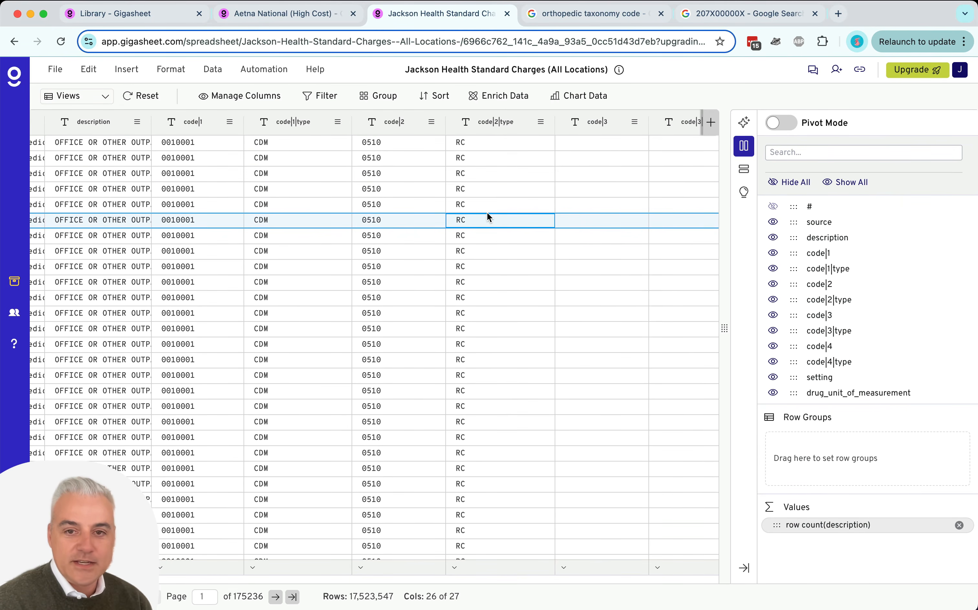
scroll(487, 214, right, 10)
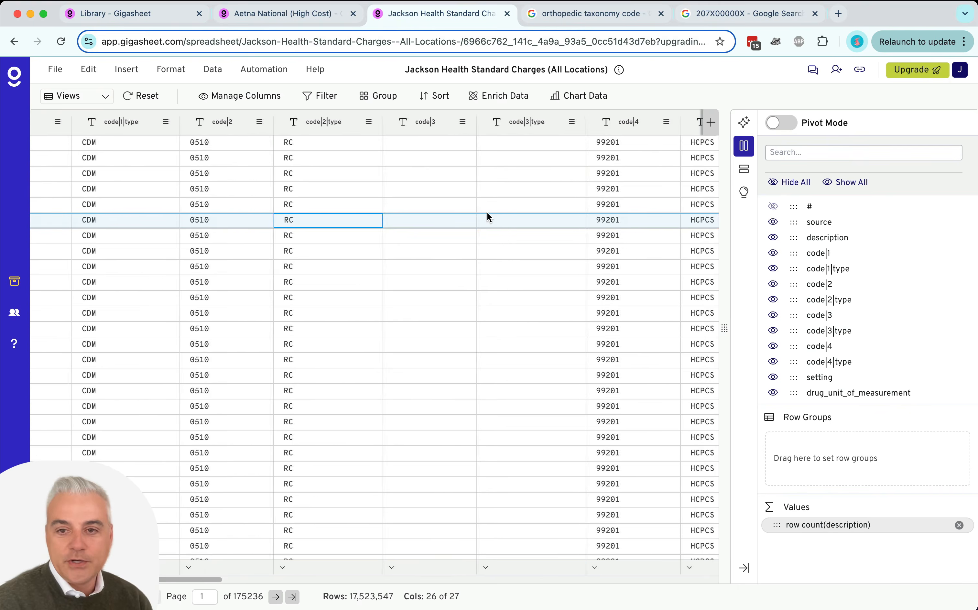
scroll(487, 214, right, 5)
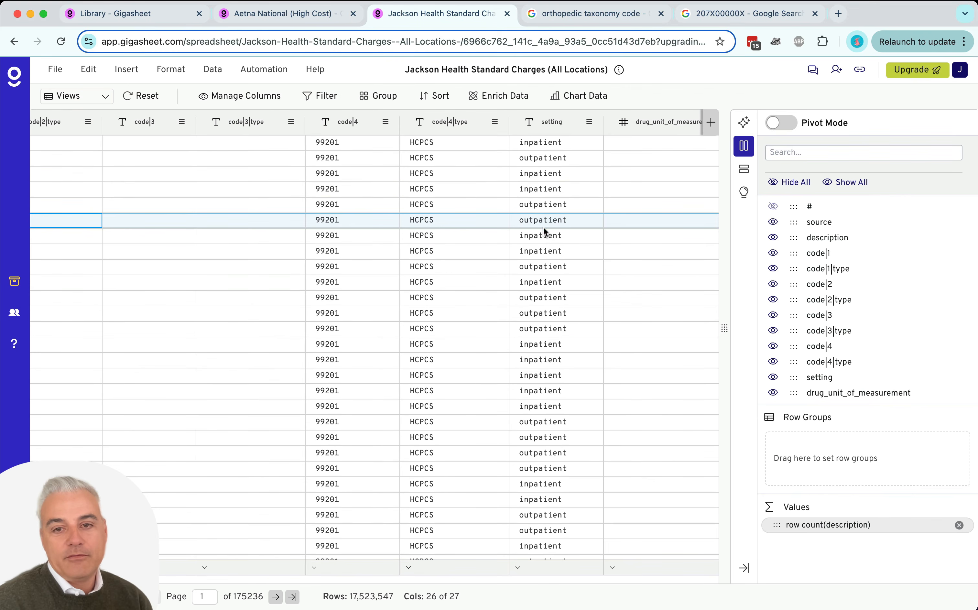
Step: Examine the setting, gross charge, discounted cash, modifiers, negotiated dollar and payer name columns
scroll(545, 211, right, 15)
scroll(546, 211, right, 15)
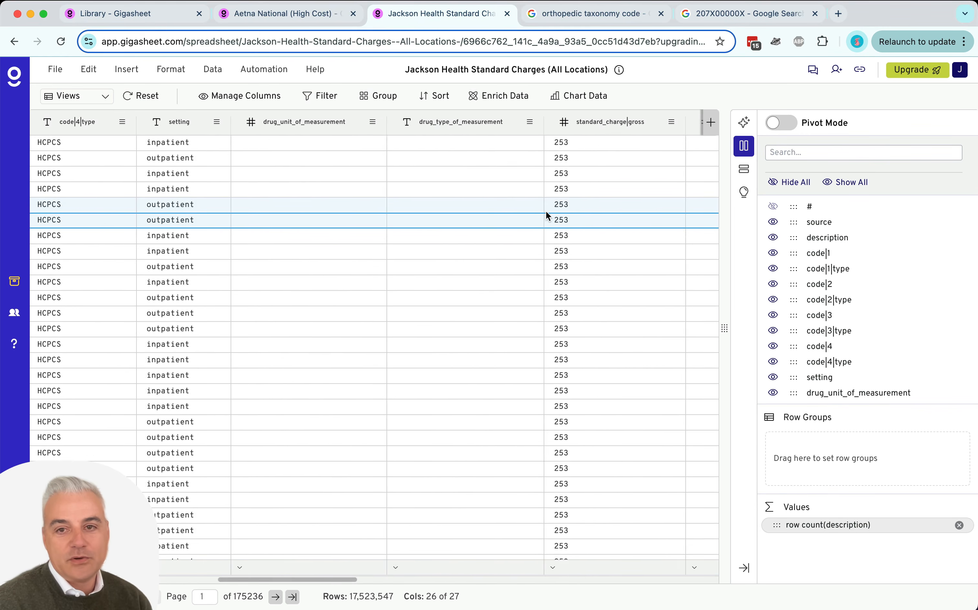
scroll(546, 214, right, 3)
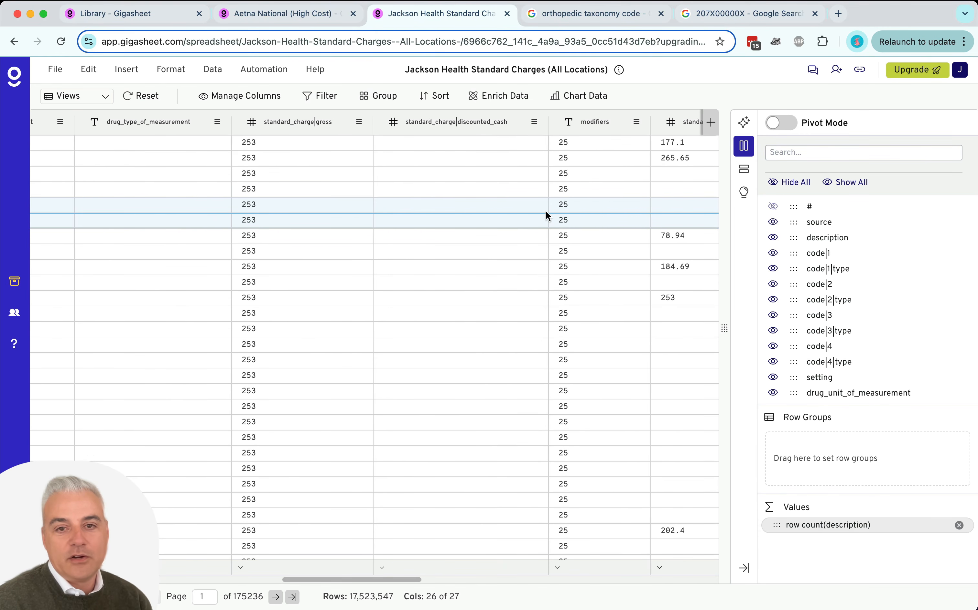
drag(443, 184, 432, 259)
click(432, 257)
scroll(432, 258, right, 10)
click(317, 281)
scroll(475, 206, right, 8)
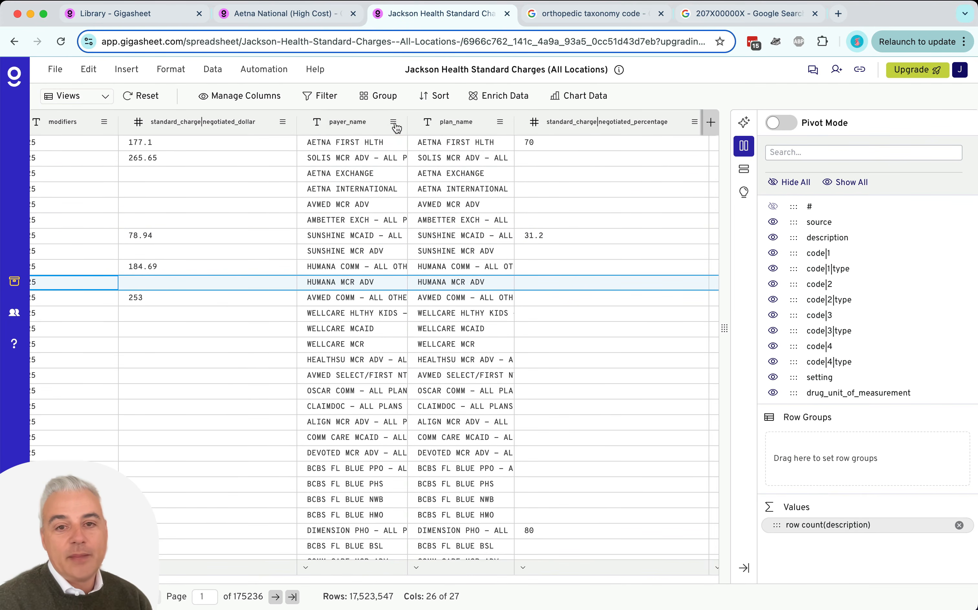
Step: Group the rows by payer_name, look through the remaining charge columns, and remove the grouping
click(393, 122)
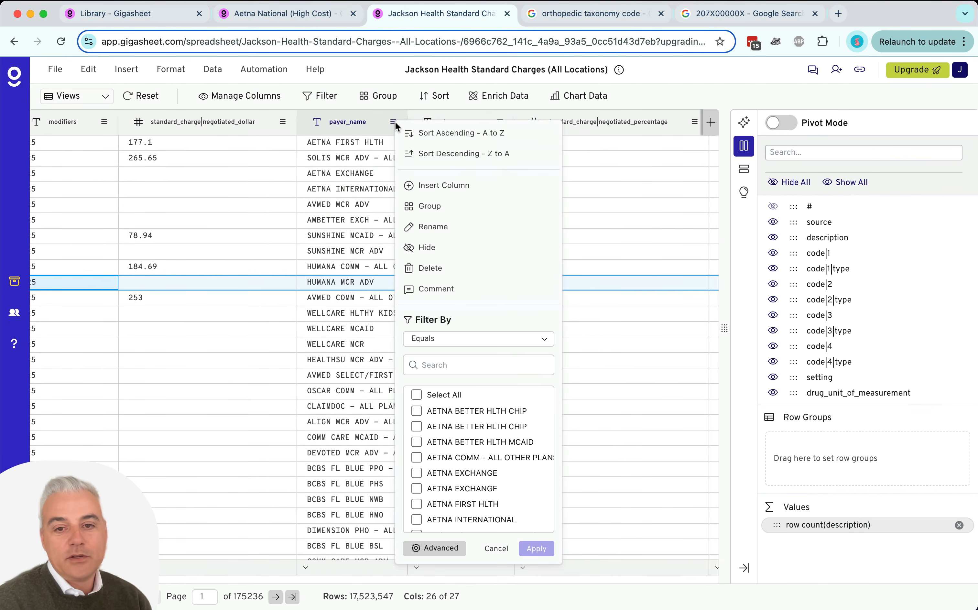
click(460, 206)
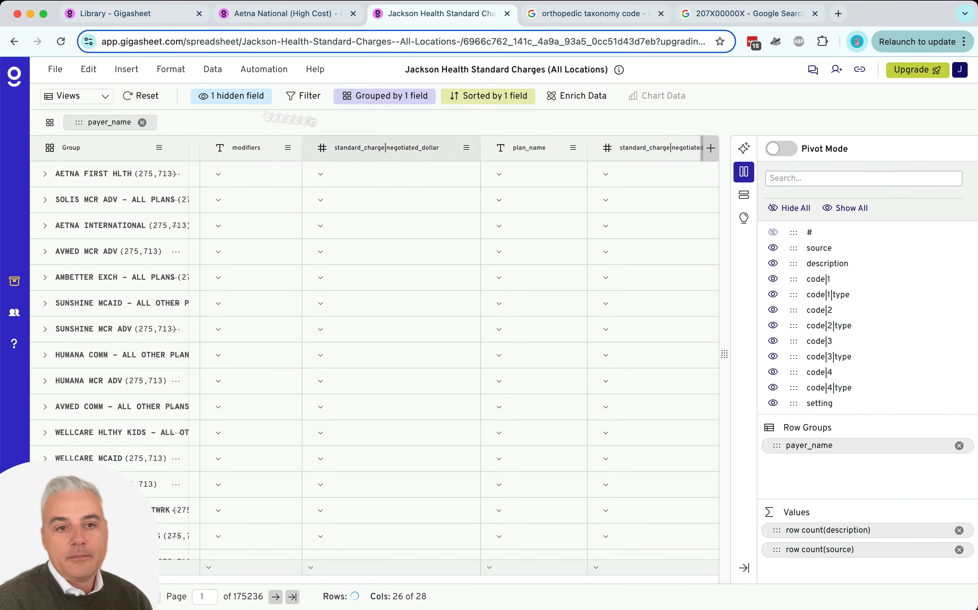
scroll(447, 261, right, 10)
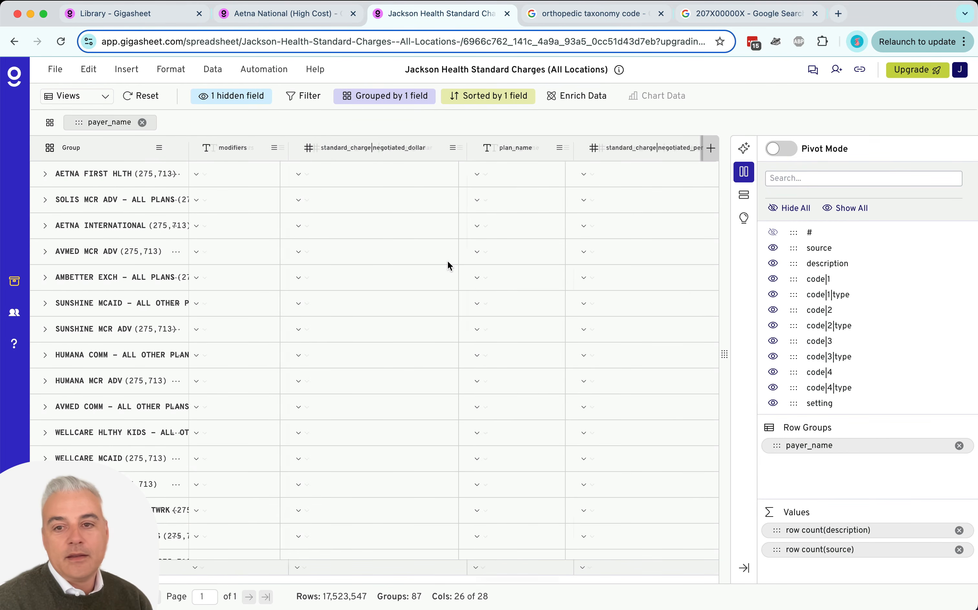
scroll(447, 261, right, 6)
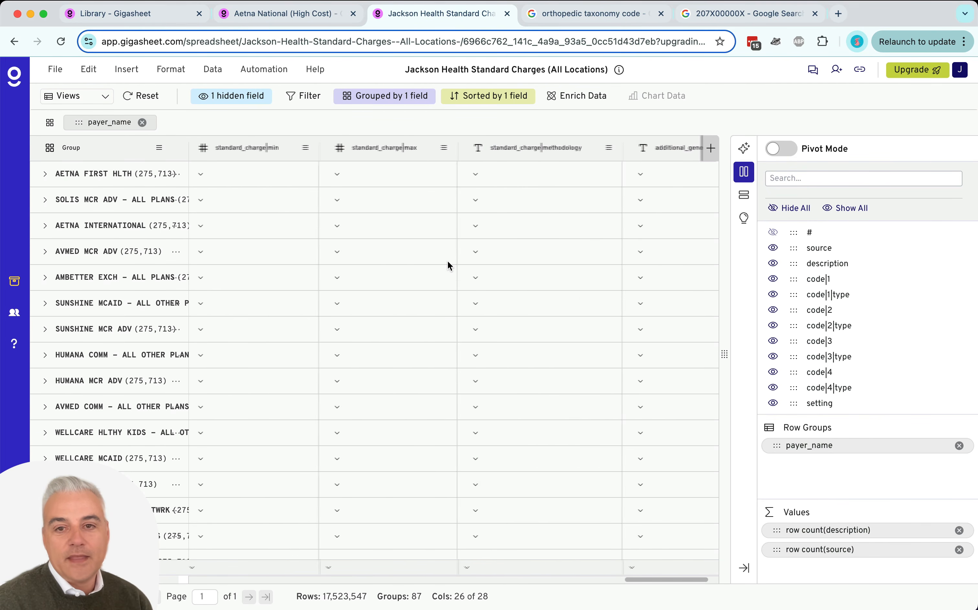
scroll(447, 261, left, 6)
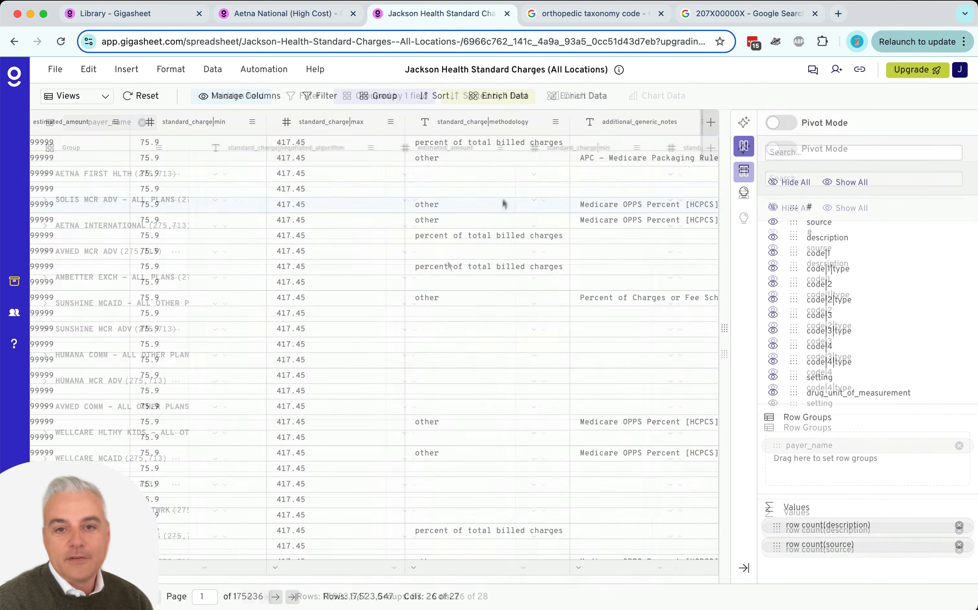
Step: Examine the charge methodology, minimum and maximum columns, then check the Aetna National (High Cost) sheet and return to the Jackson Health sheet
drag(508, 158, 493, 379)
click(494, 379)
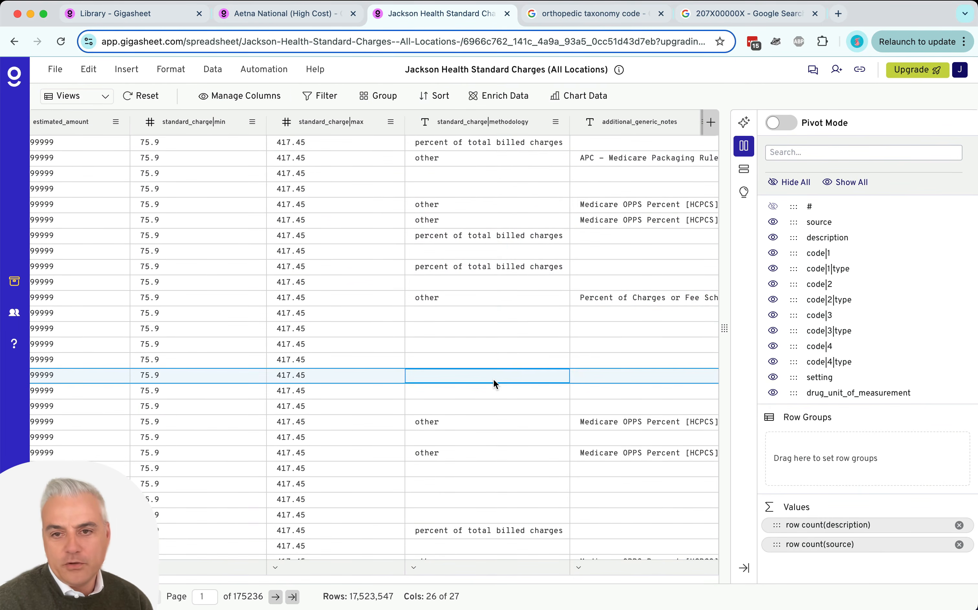
scroll(479, 436, down, 5)
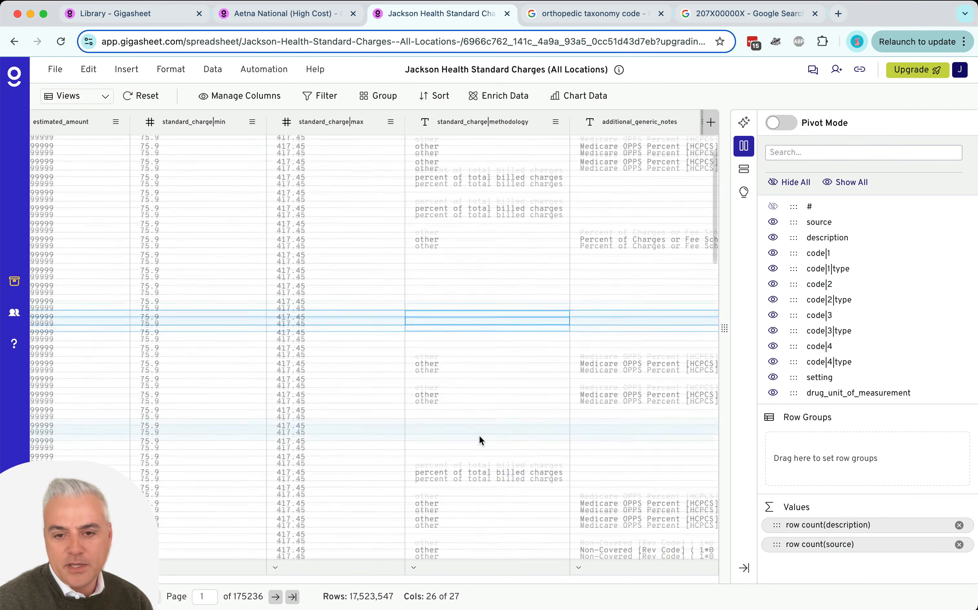
scroll(479, 436, up, 5)
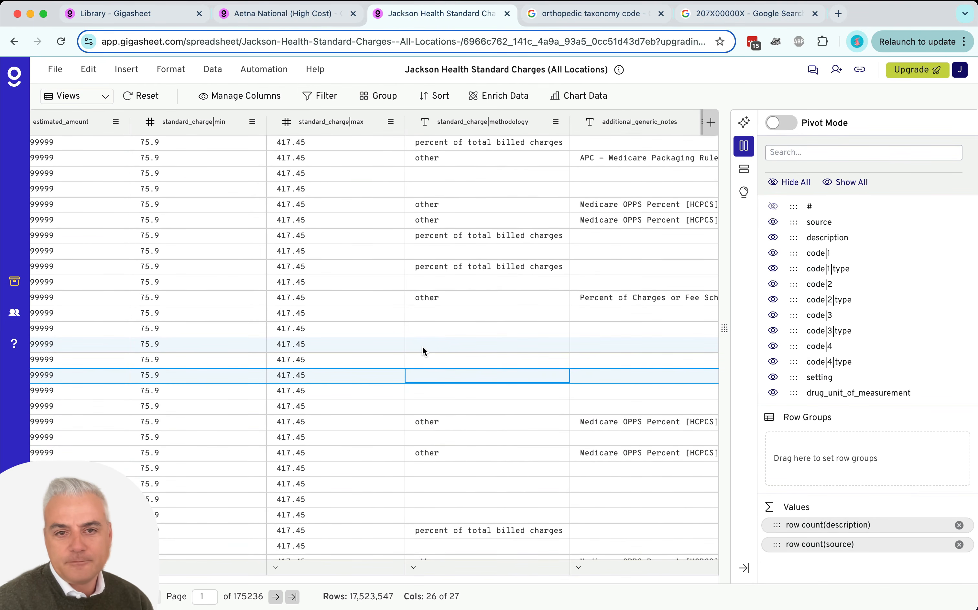
click(210, 309)
click(351, 311)
scroll(231, 316, left, 15)
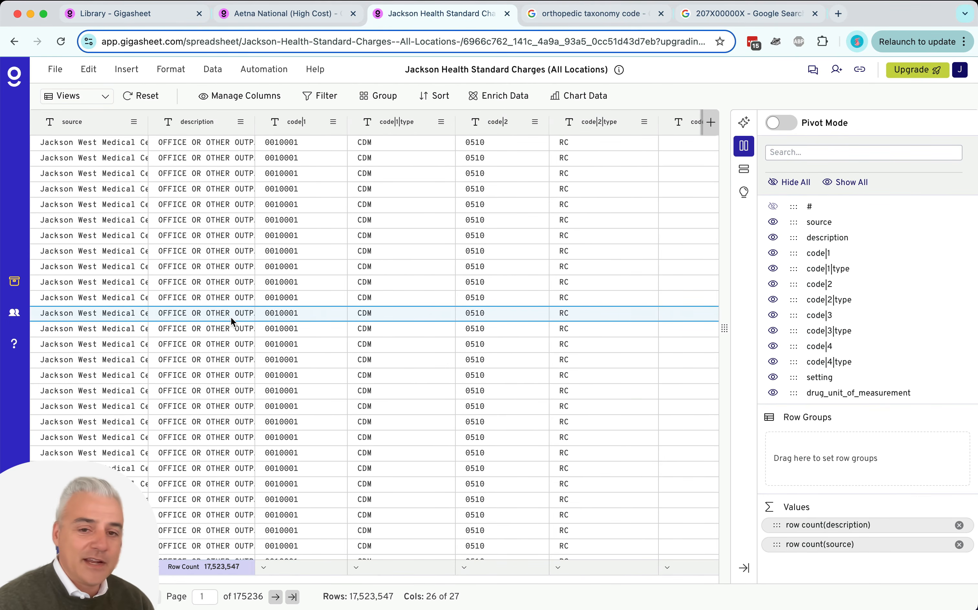
click(297, 14)
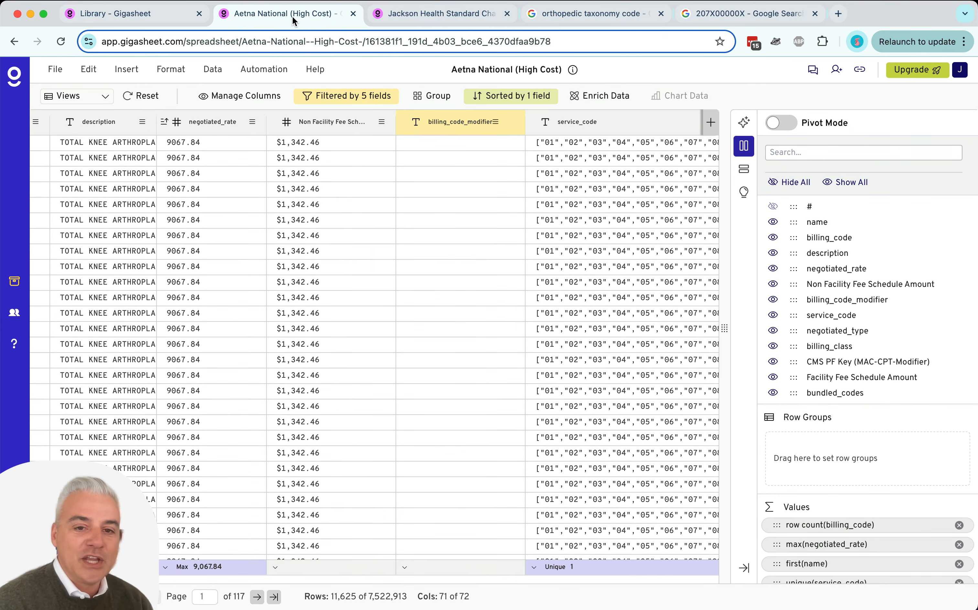
click(429, 14)
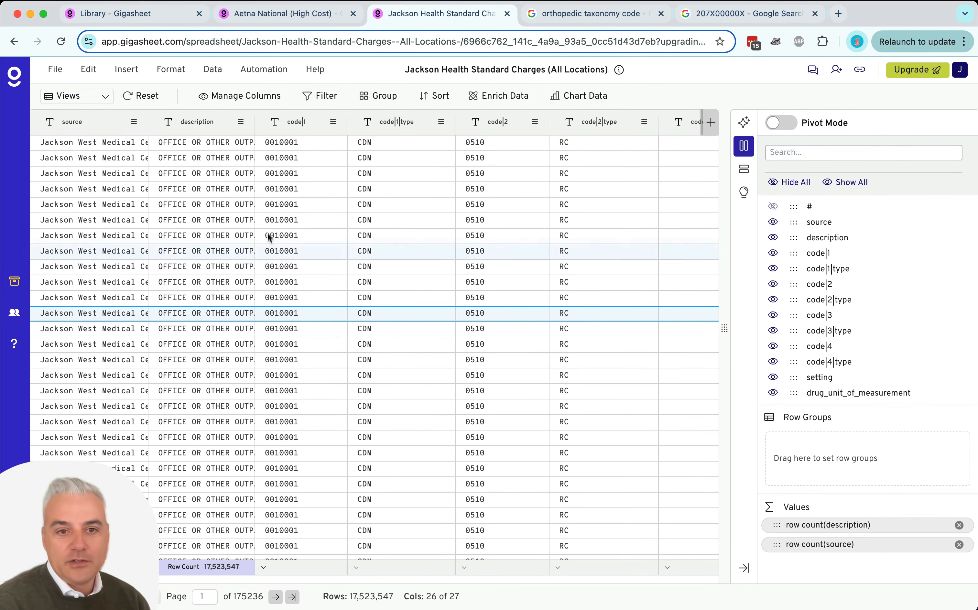
Step: Filter the description column to rows containing "orthopedic"
click(241, 123)
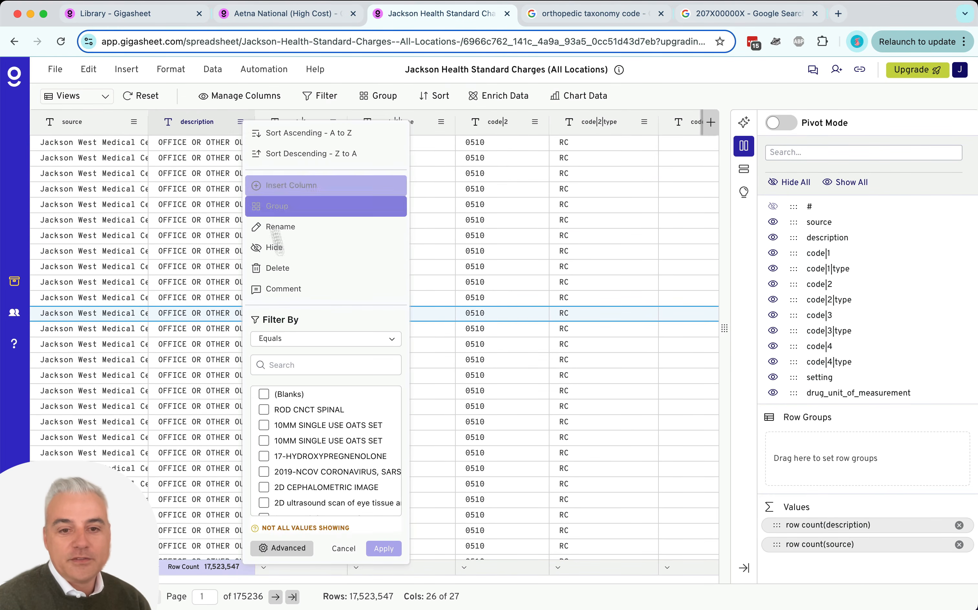
click(284, 339)
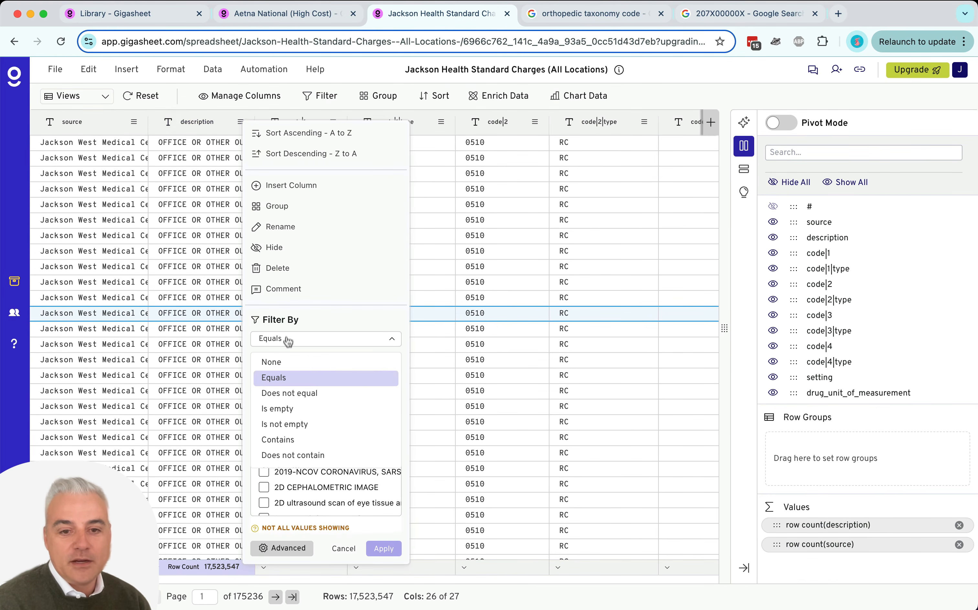
click(291, 439)
click(313, 365)
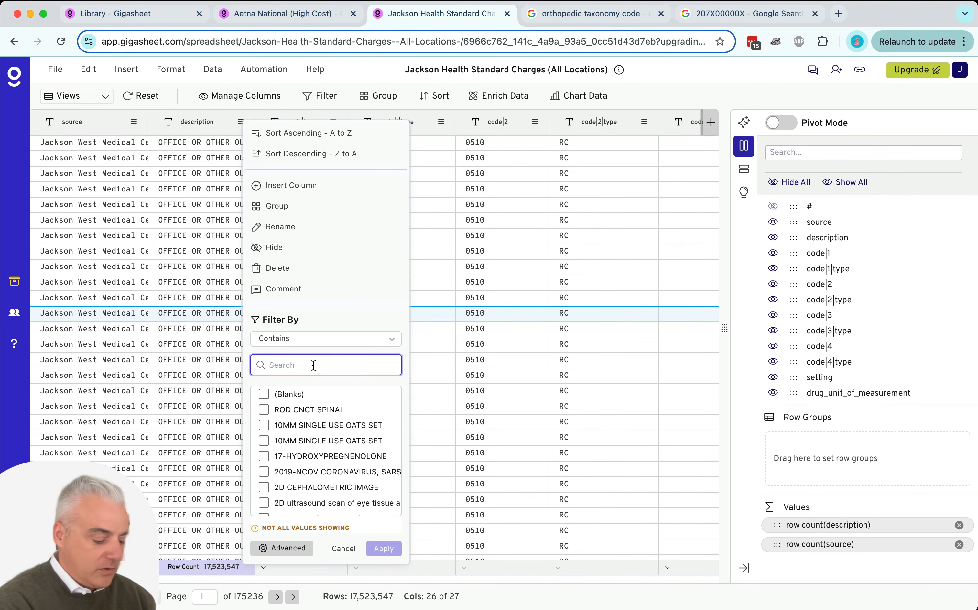
text(orthopedic)
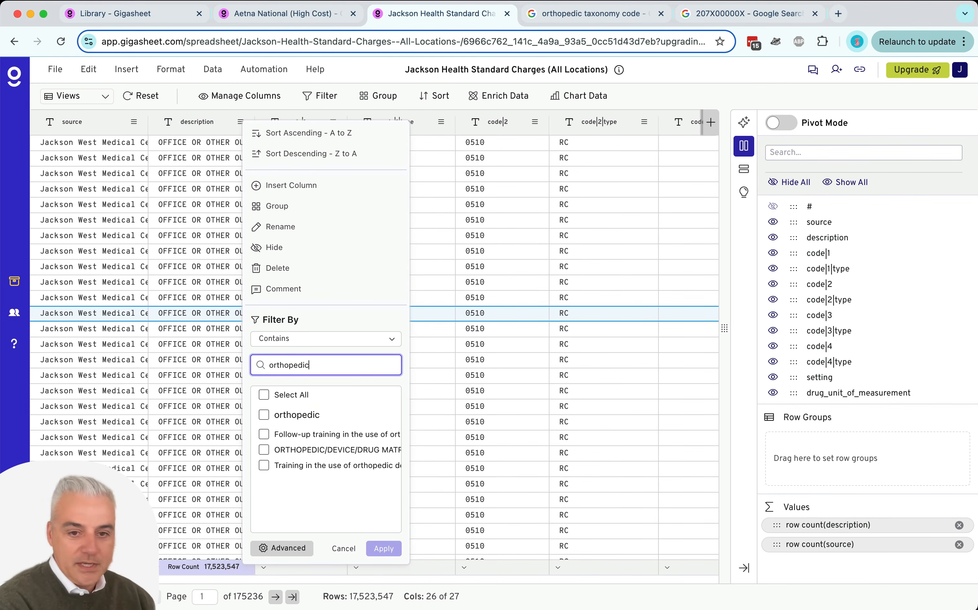
click(280, 416)
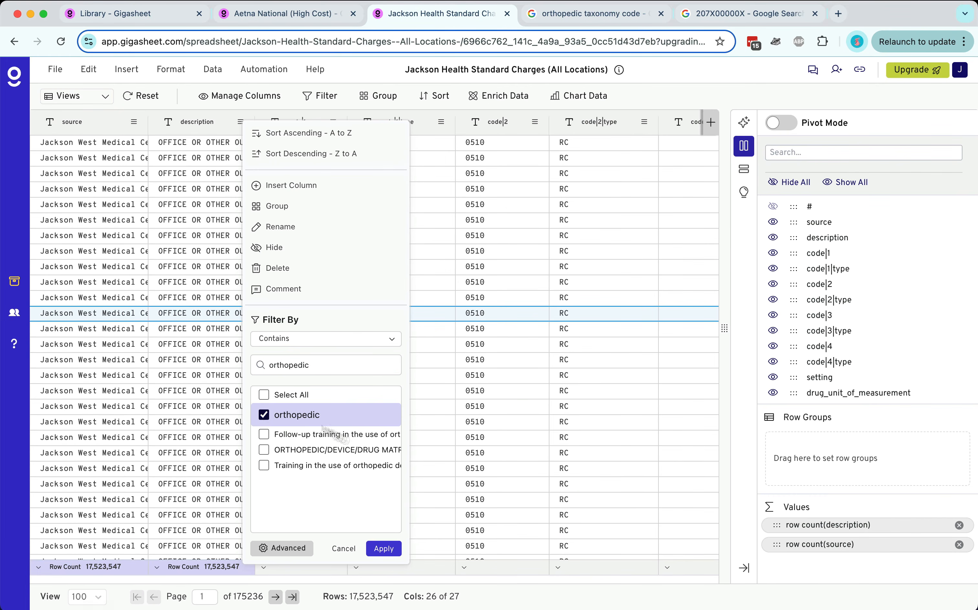
click(381, 548)
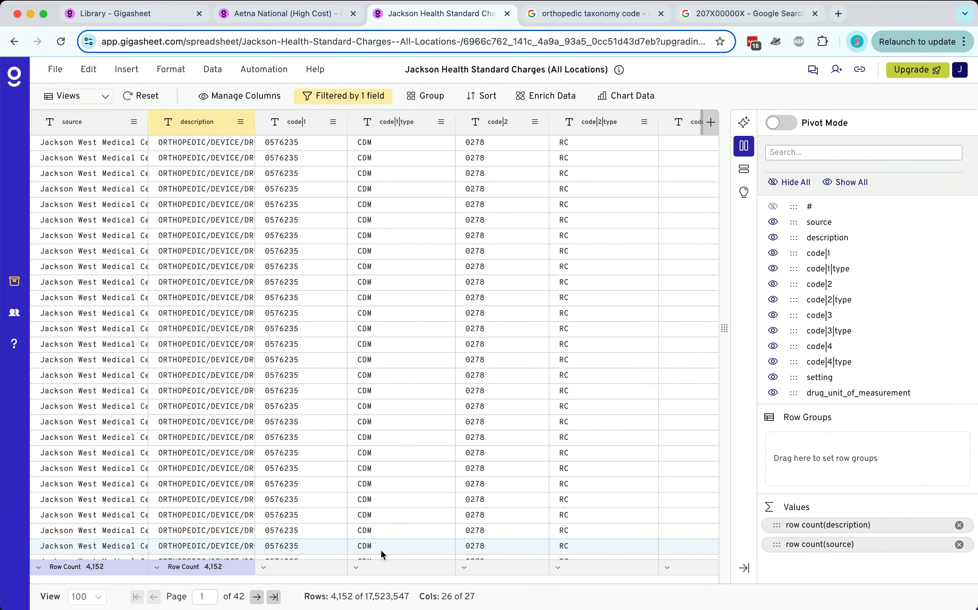
Step: Widen the description column to read the orthopedic descriptions and bring the neighbouring code columns into view
drag(254, 122, 620, 158)
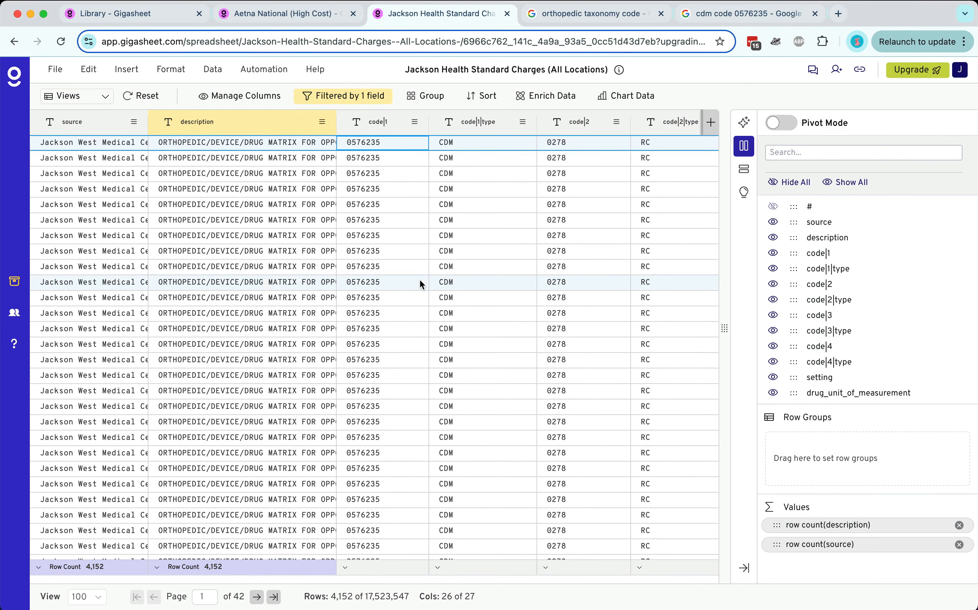
click(574, 158)
scroll(573, 155, right, 4)
Step: Select the first row's code|2 value 0278 and search Google for "0278 hospital code"
click(492, 143)
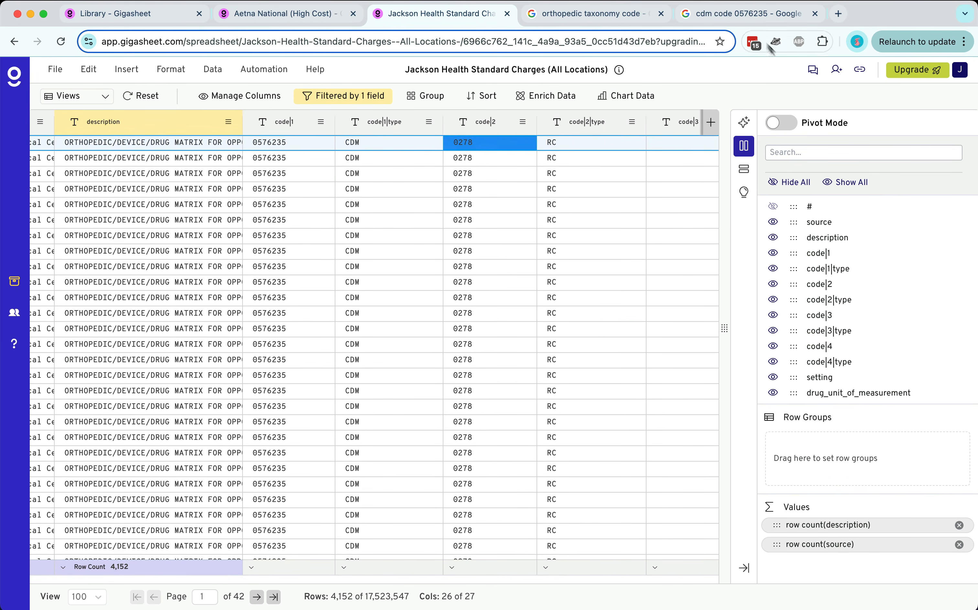
click(747, 13)
click(262, 88)
key(alt+shift+Left)
key(alt+shift+Left)
key(alt+shift+Left)
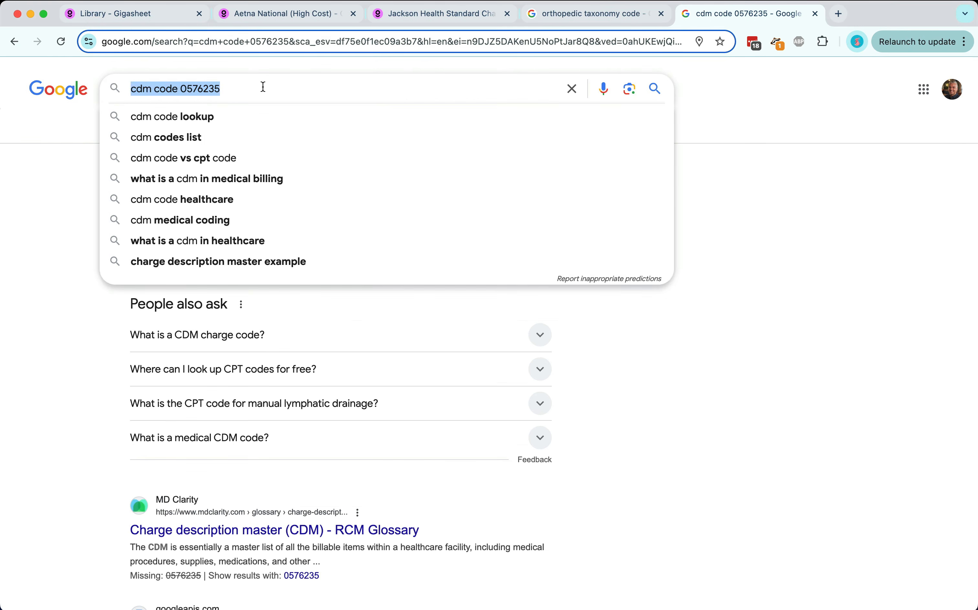
text(0278 hospitcal)
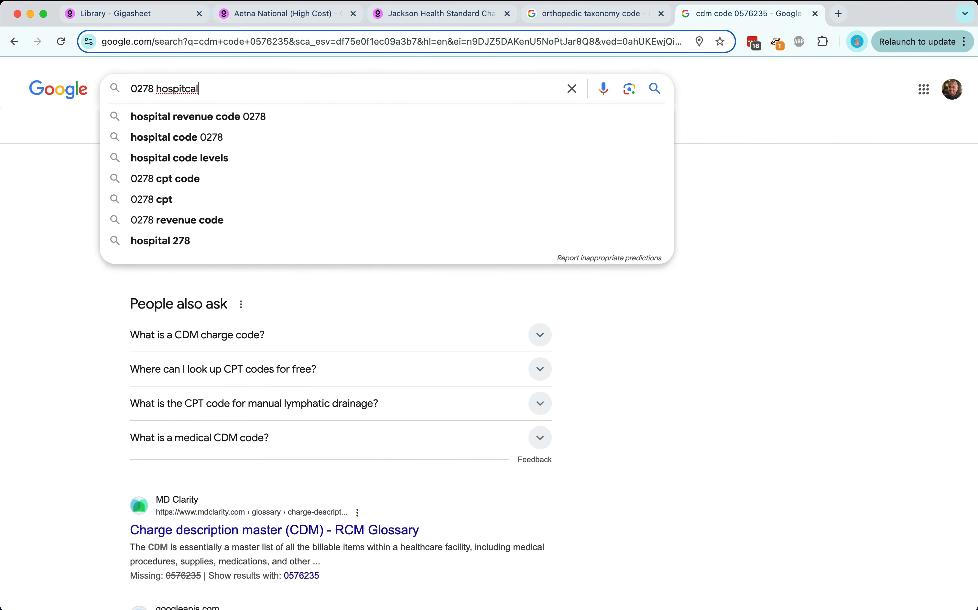
key(BackSpace)
key(BackSpace)
text(al)
key(Down)
key(Return)
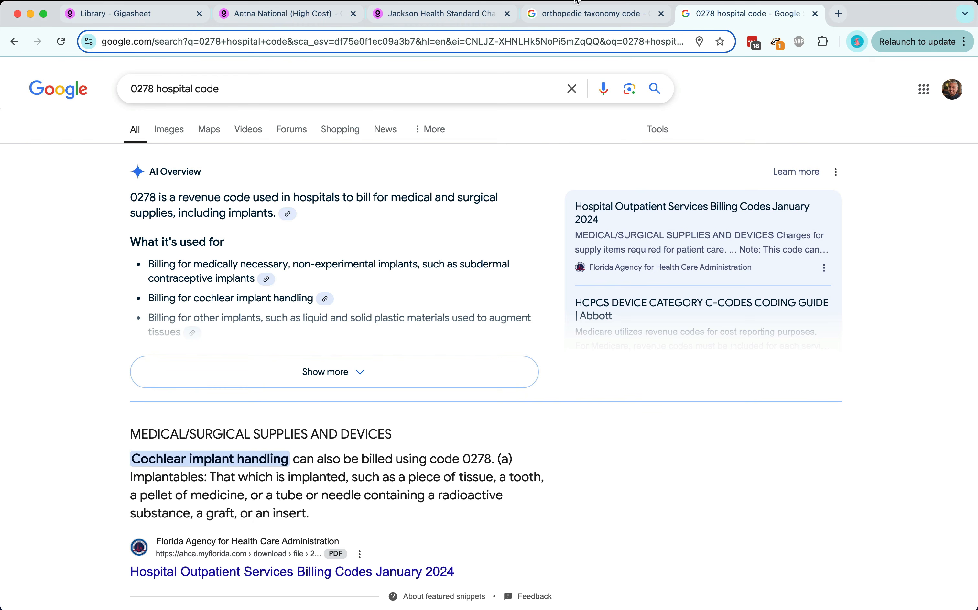
Step: Return to the Jackson Health sheet and group the filtered rows by code|1
click(471, 15)
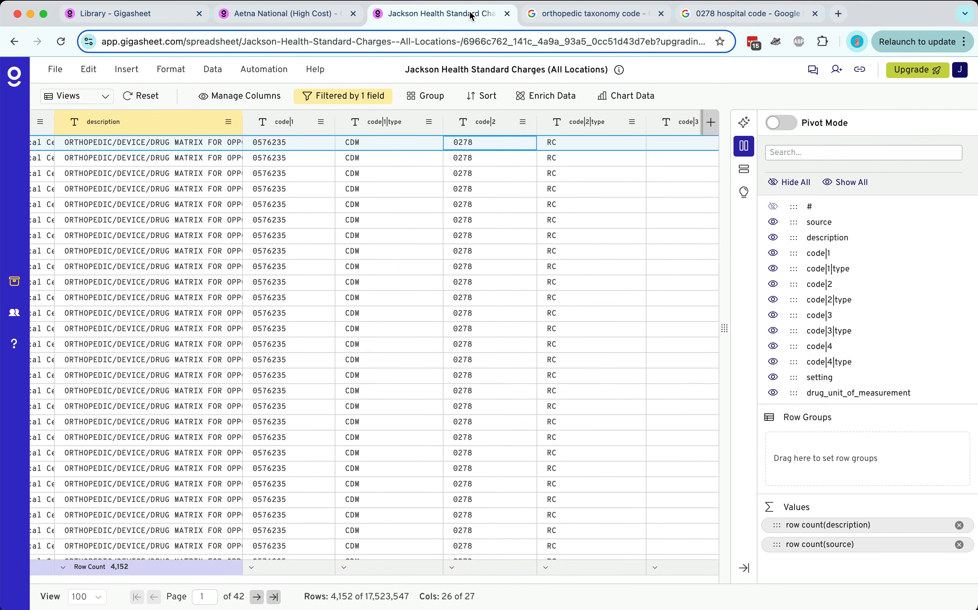
click(474, 256)
scroll(475, 259, right, 5)
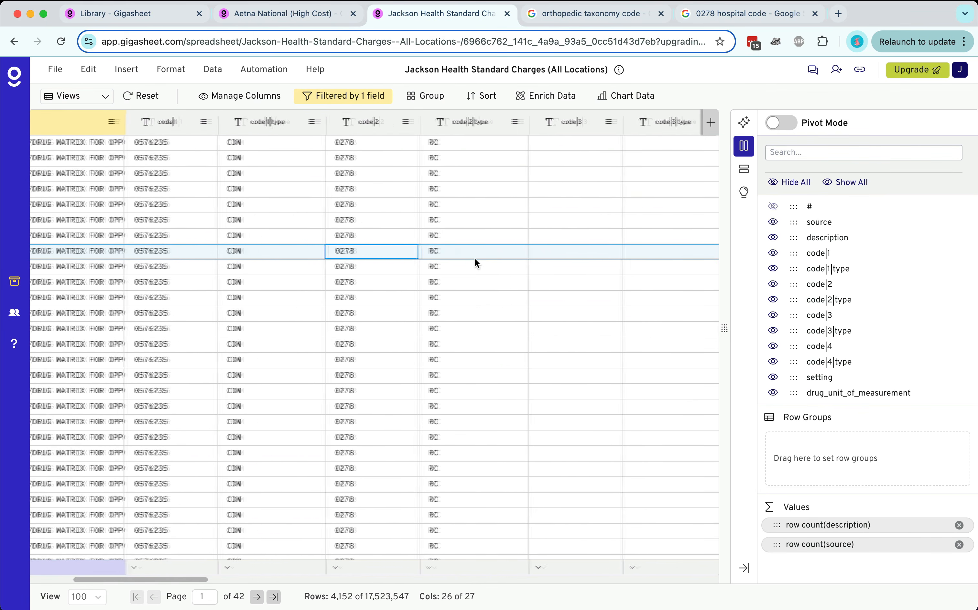
scroll(305, 229, left, 6)
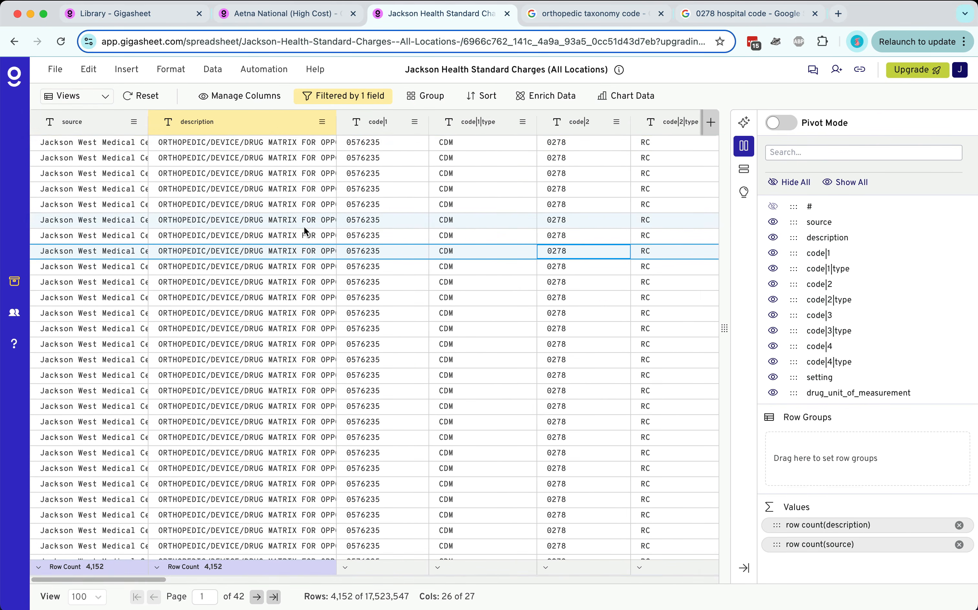
click(415, 124)
click(493, 204)
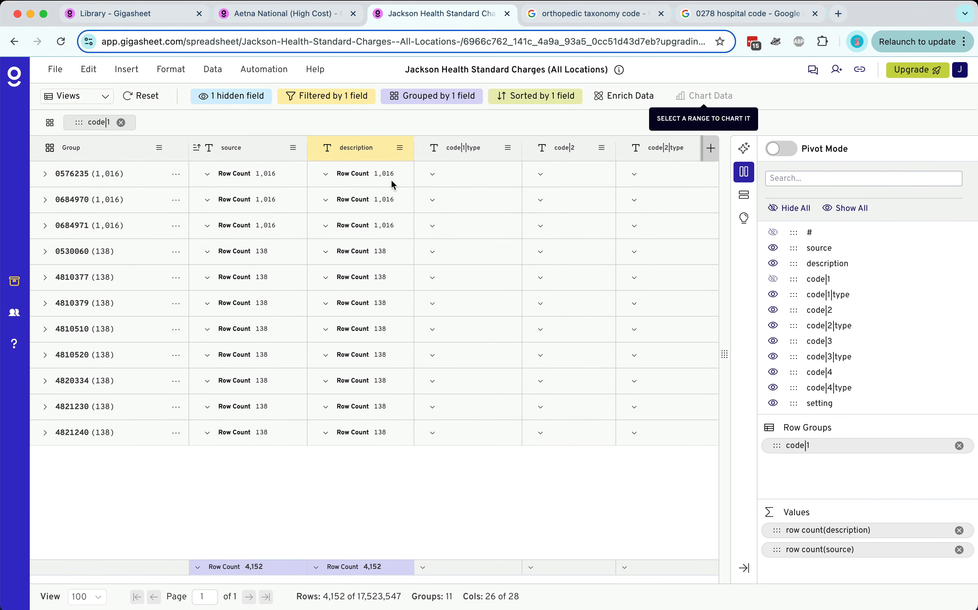
Step: Set the description column's aggregation to Unique and expand the 0576235 group to view its rows
click(325, 174)
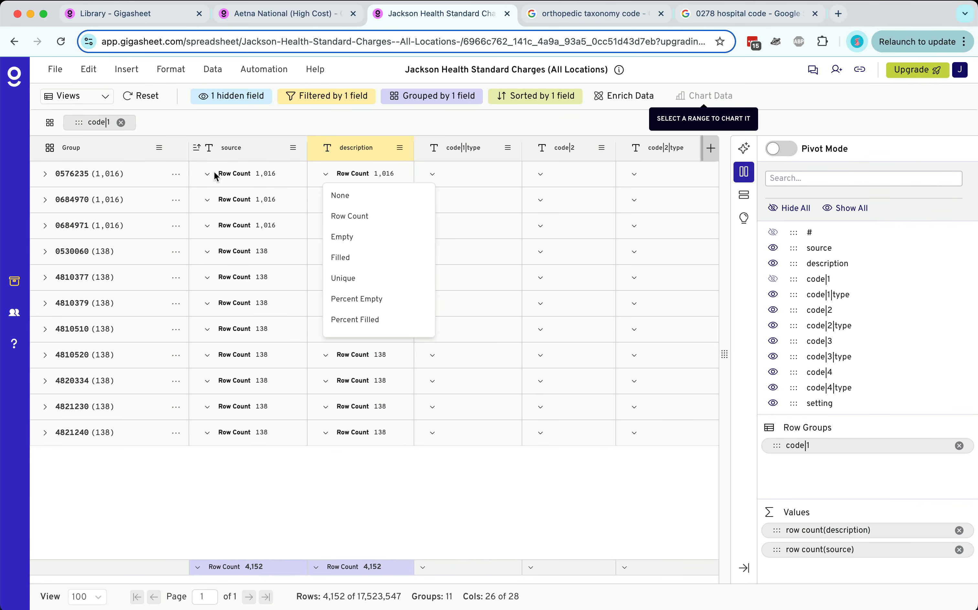
click(215, 174)
click(326, 175)
click(352, 278)
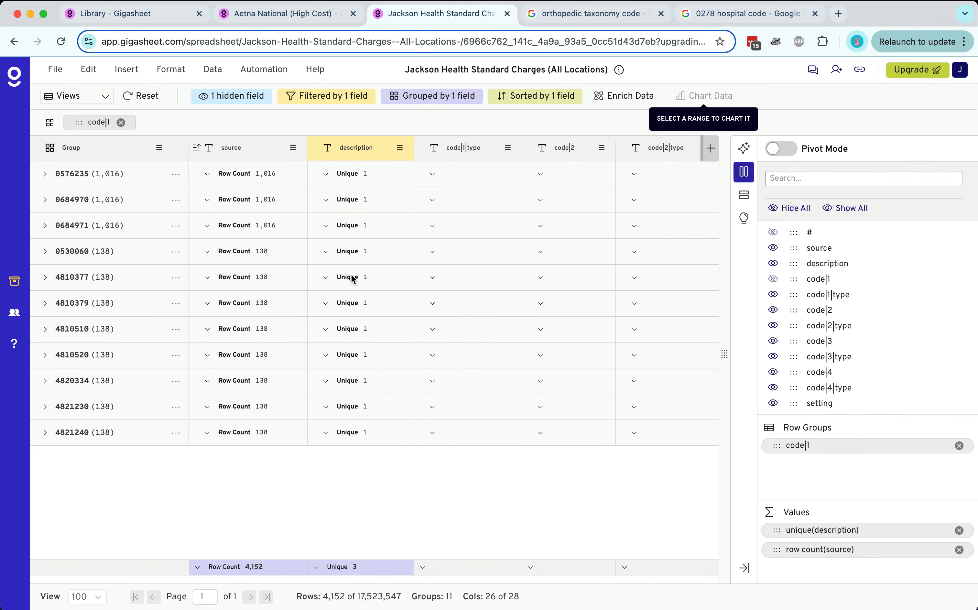
click(47, 175)
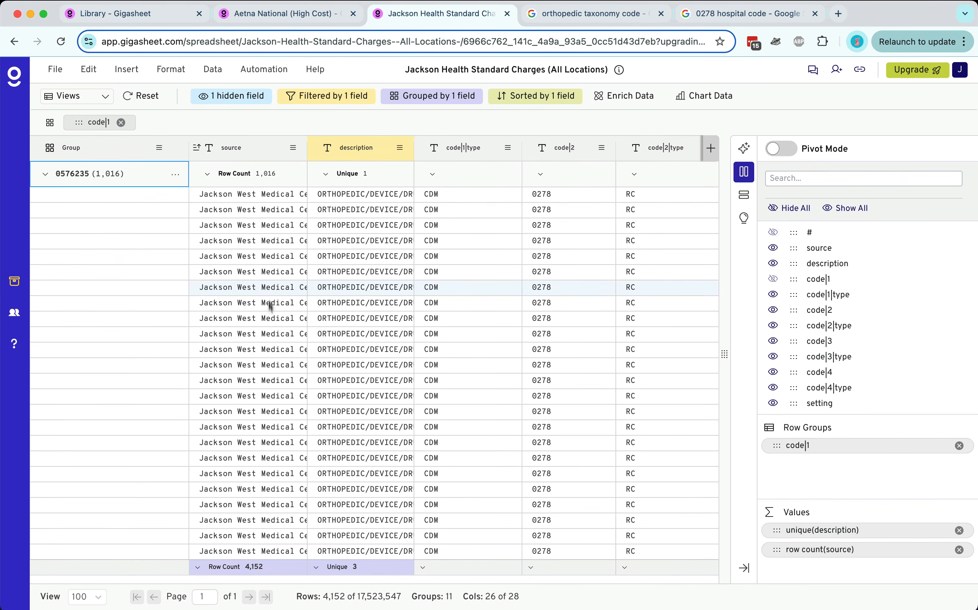
Step: Add source as the outer grouping level above code|1 and aggregate standard_charge|gross by Average
drag(249, 160, 97, 123)
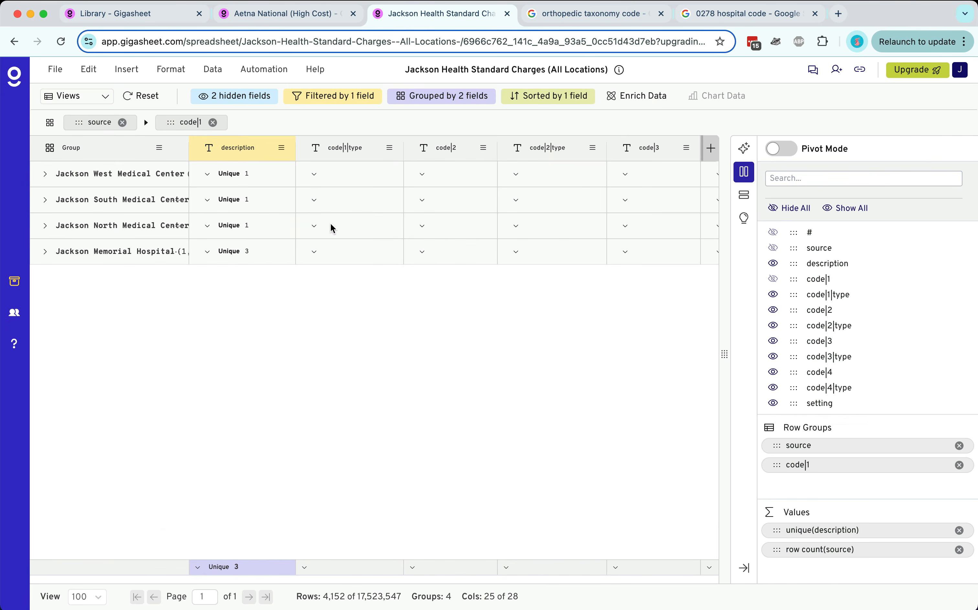
scroll(477, 199, right, 10)
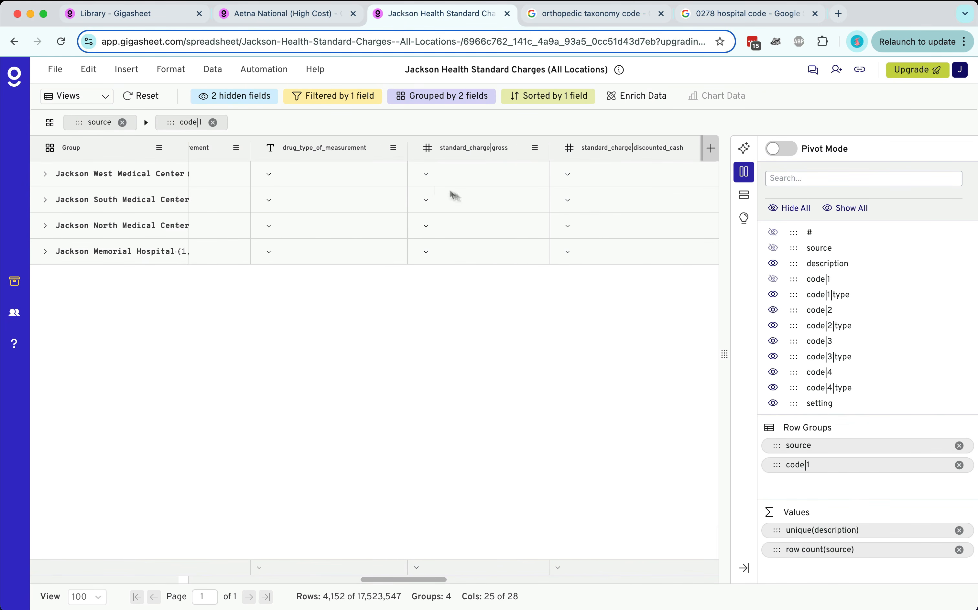
scroll(440, 187, right, 5)
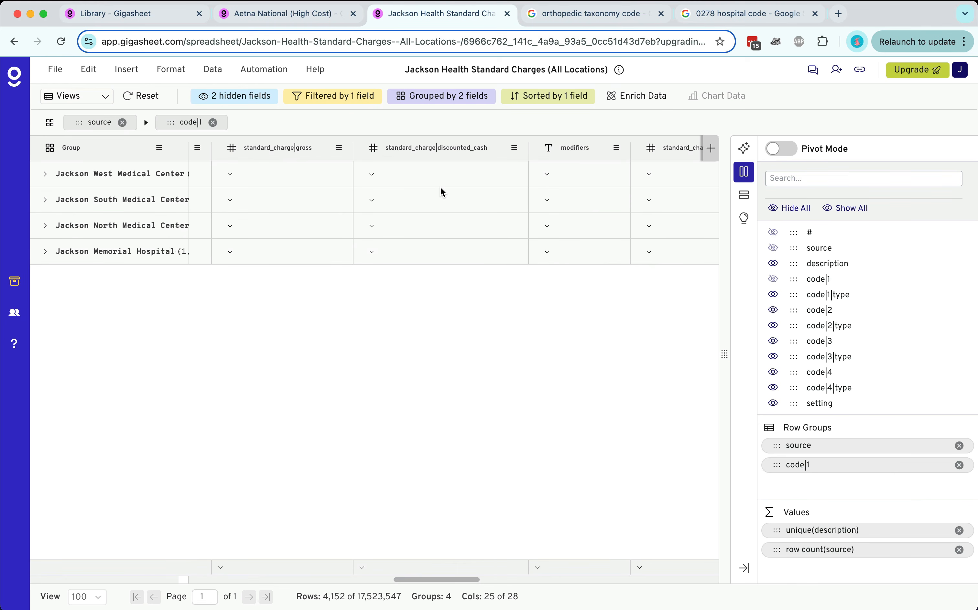
click(230, 174)
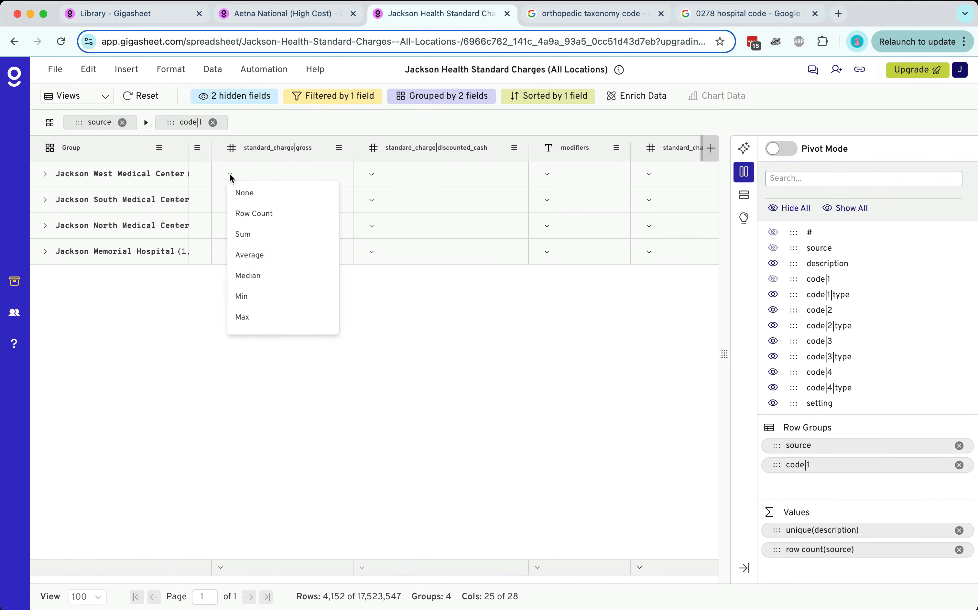
click(255, 255)
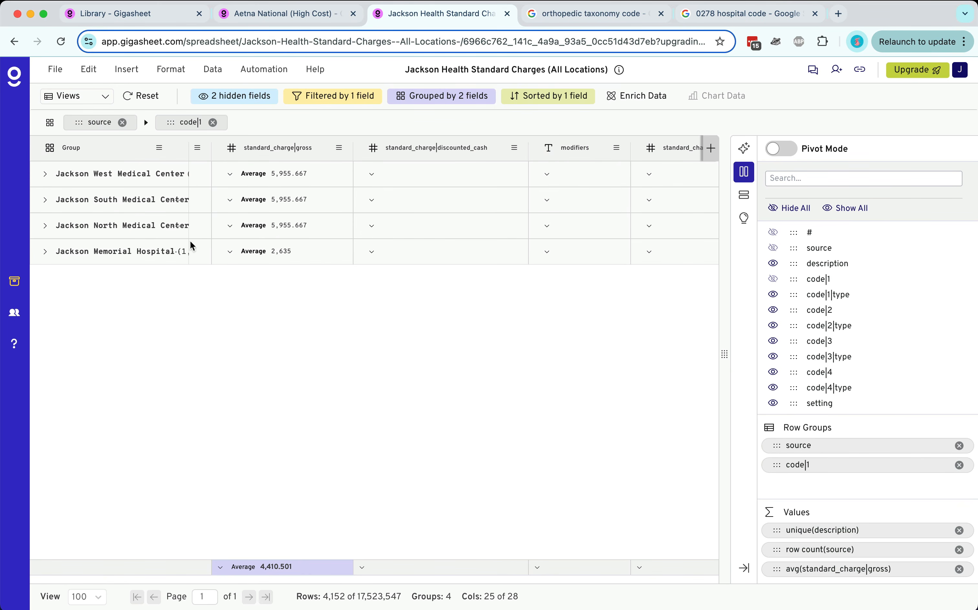
Step: Expand the Jackson Memorial Hospital group to examine its average gross charge per code, then switch to the Jackson Health folder in the file library
click(43, 254)
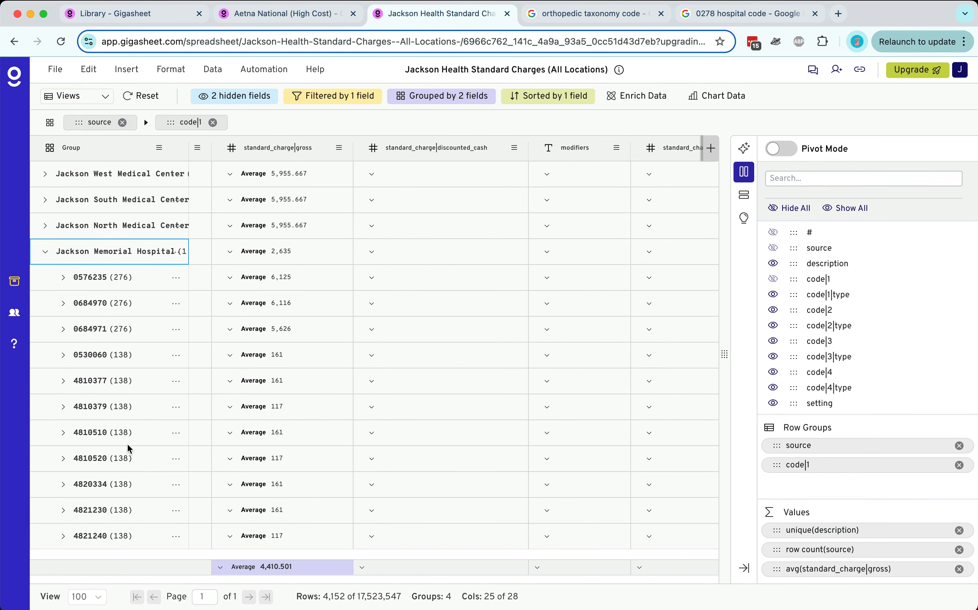
scroll(257, 405, left, 5)
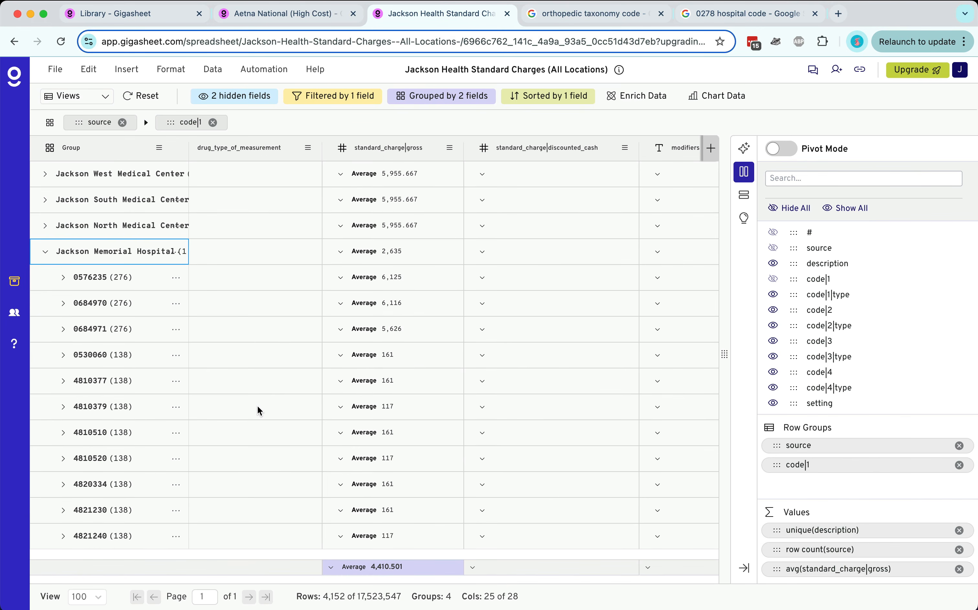
scroll(257, 406, right, 10)
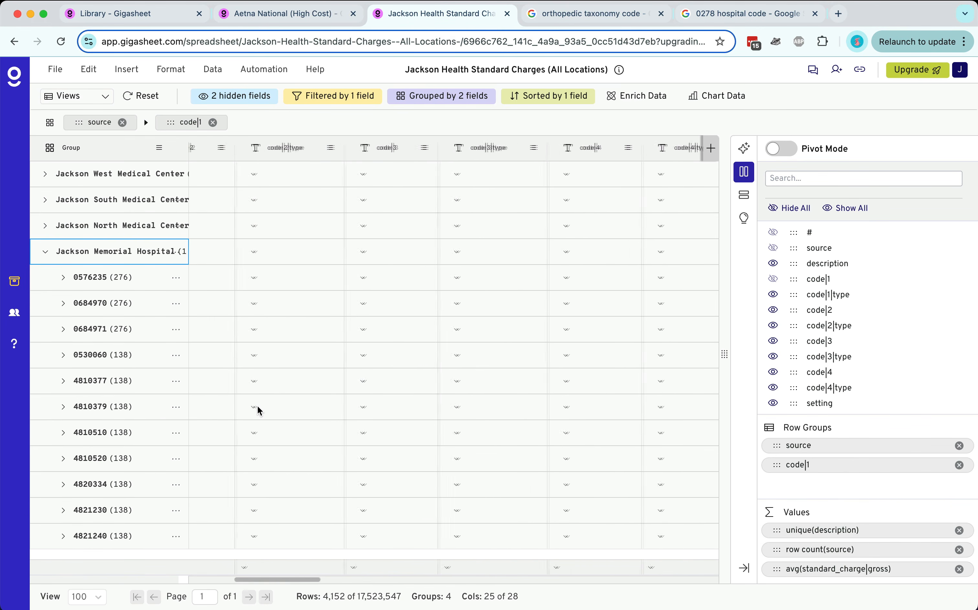
scroll(258, 405, left, 10)
click(122, 14)
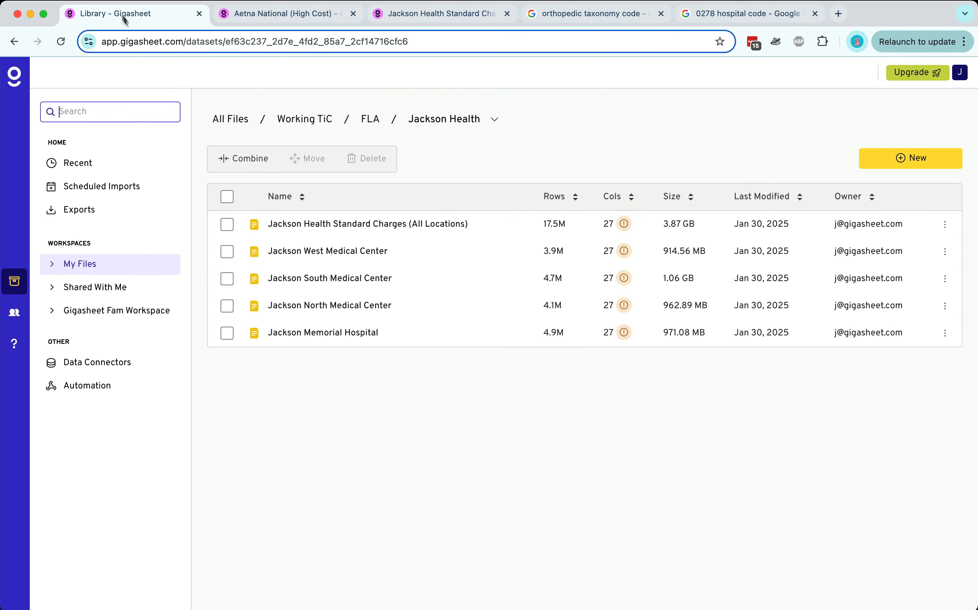